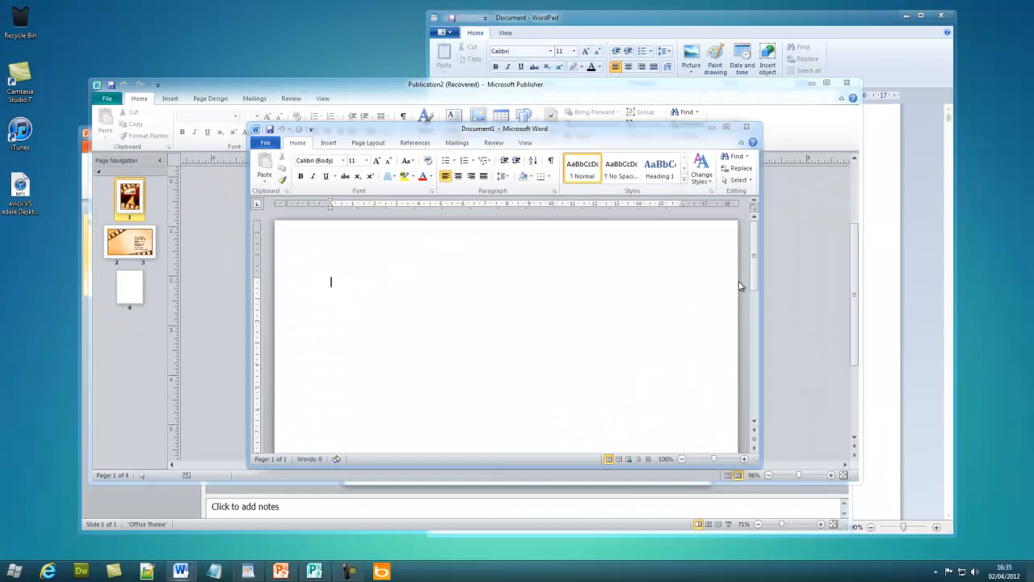
Step: Close the Word, Publisher and PowerPoint windows, discarding the publication's unsaved changes
left_click(747, 127)
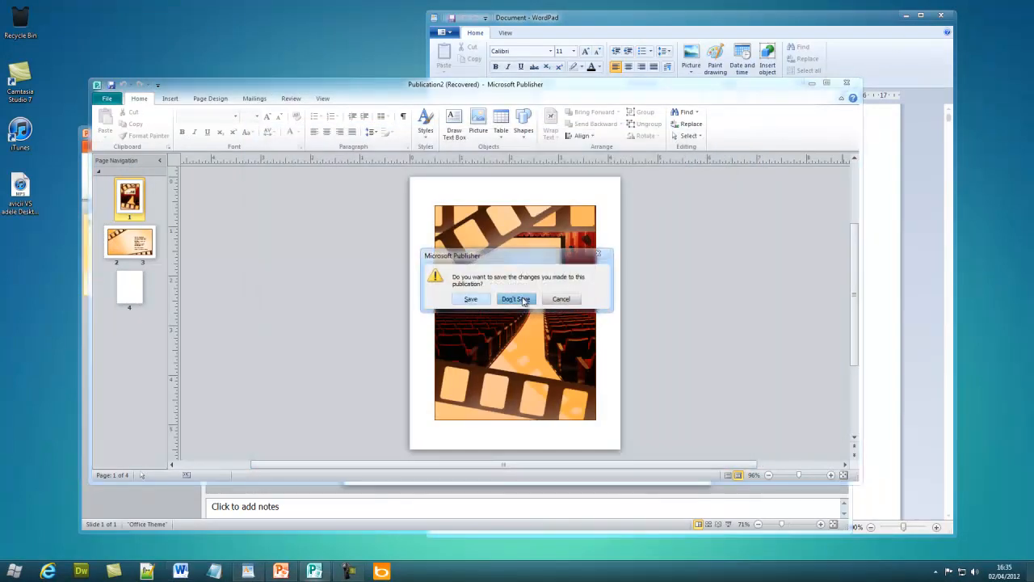
left_click(517, 300)
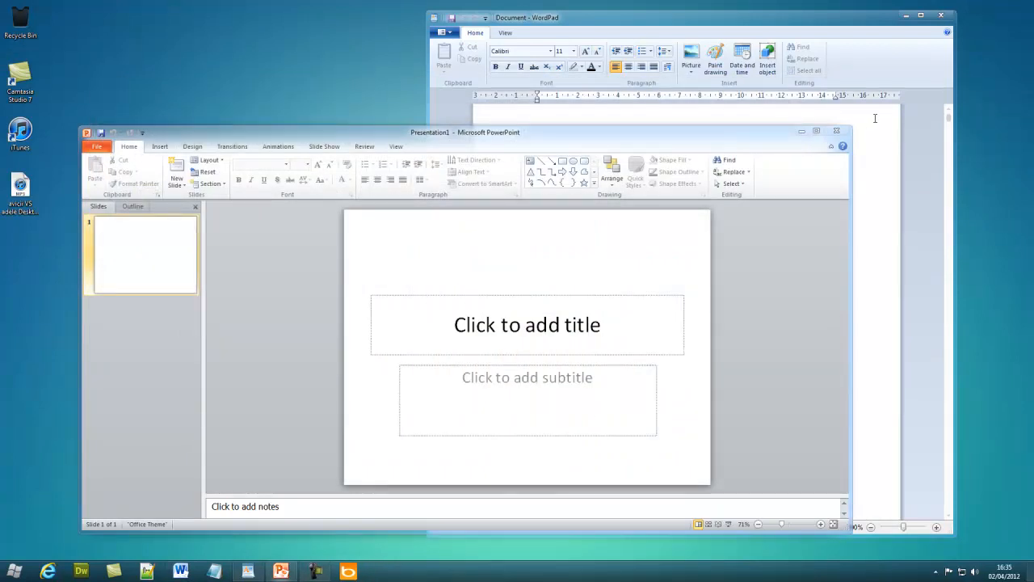
left_click(837, 131)
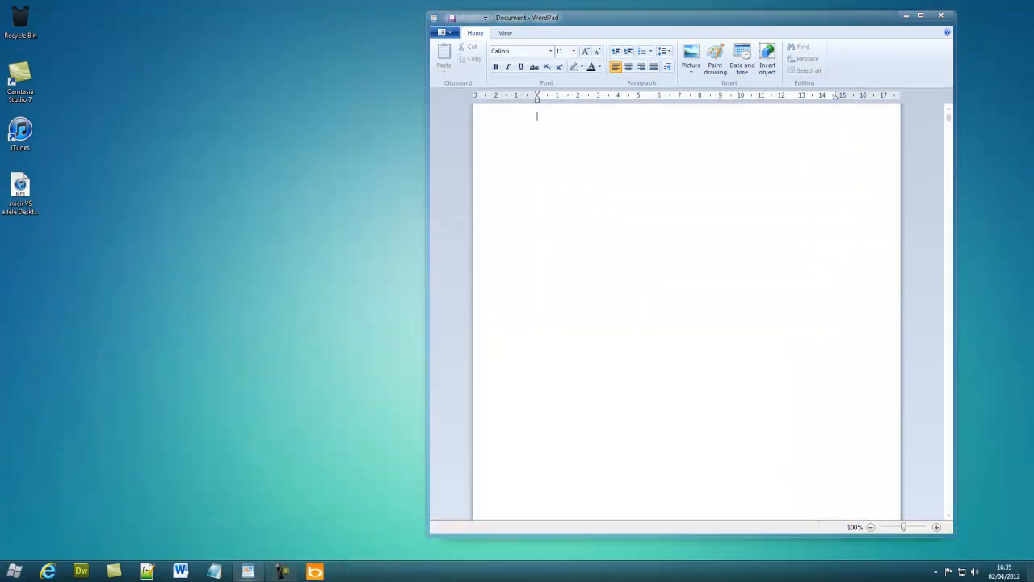
Step: Open Parental Controls for testUser in Control Panel, declining the administrator password check, and turn on enforcement of the current settings
left_click(14, 569)
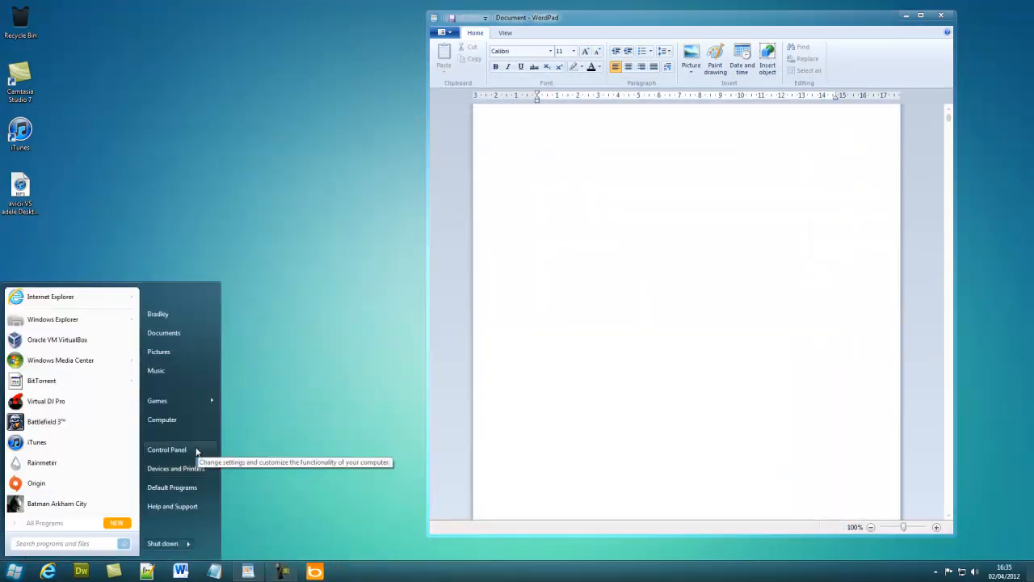
left_click(167, 449)
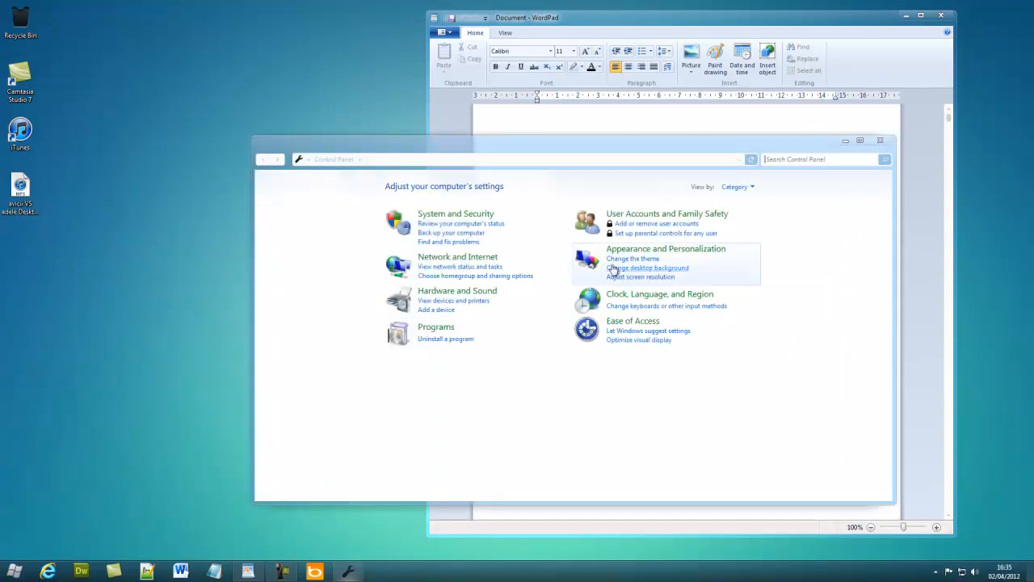
left_click(655, 215)
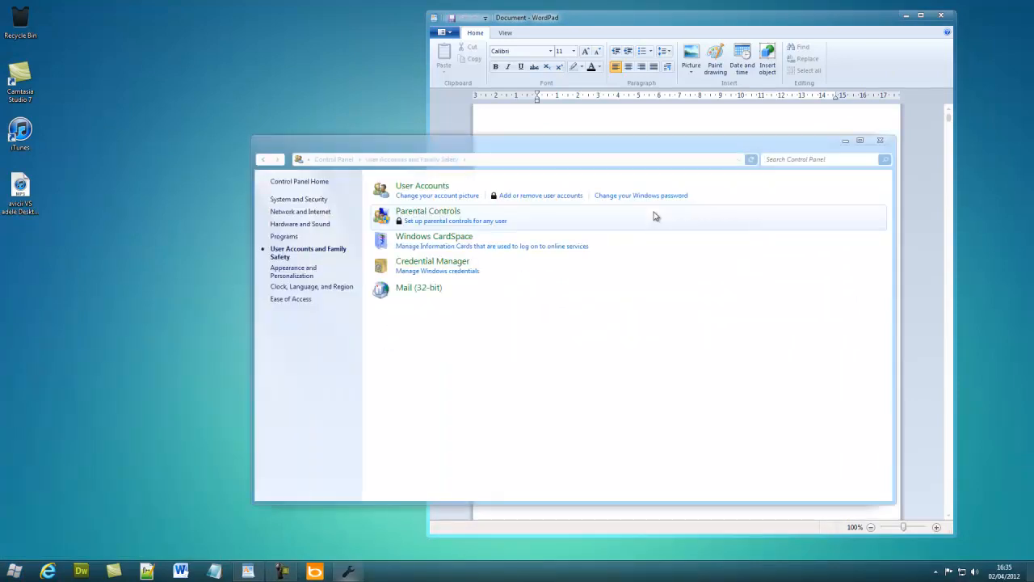
left_click(426, 211)
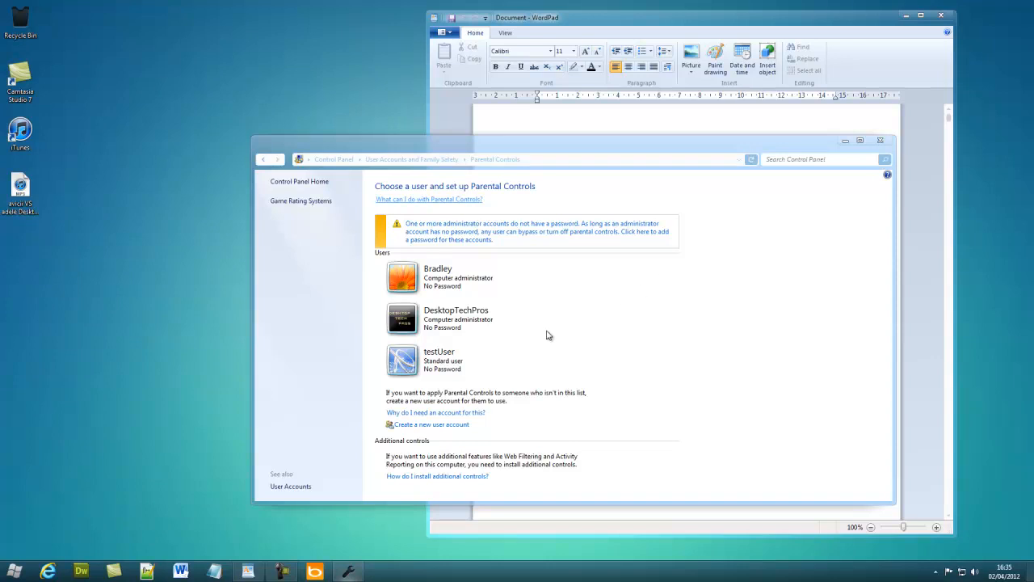
left_click(465, 361)
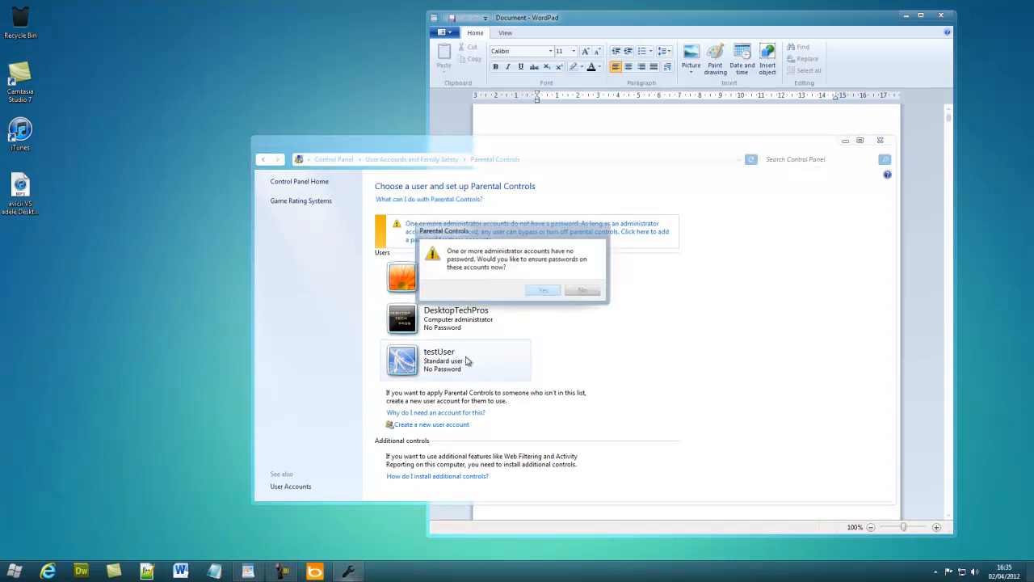
left_click(588, 293)
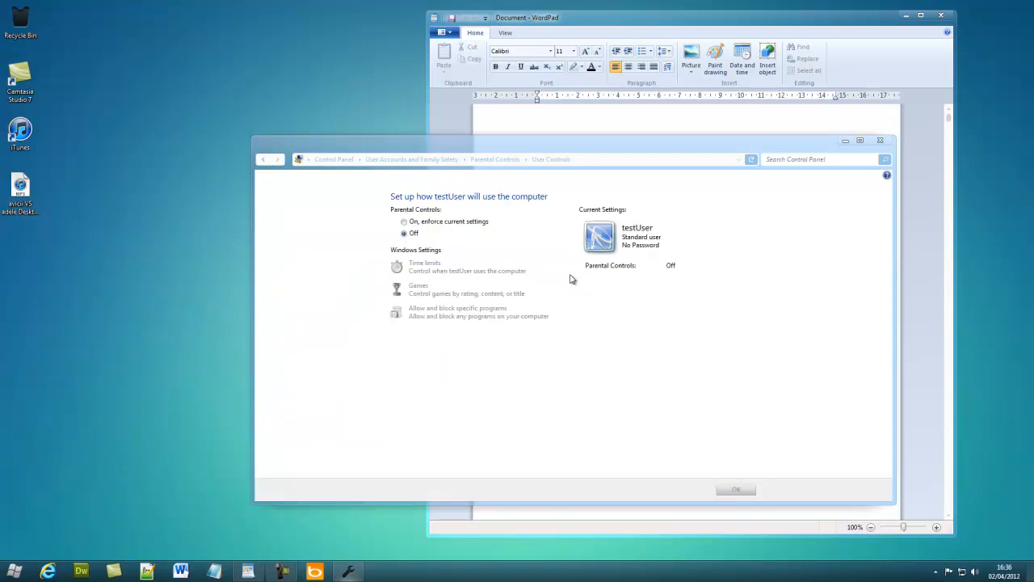
left_click(406, 223)
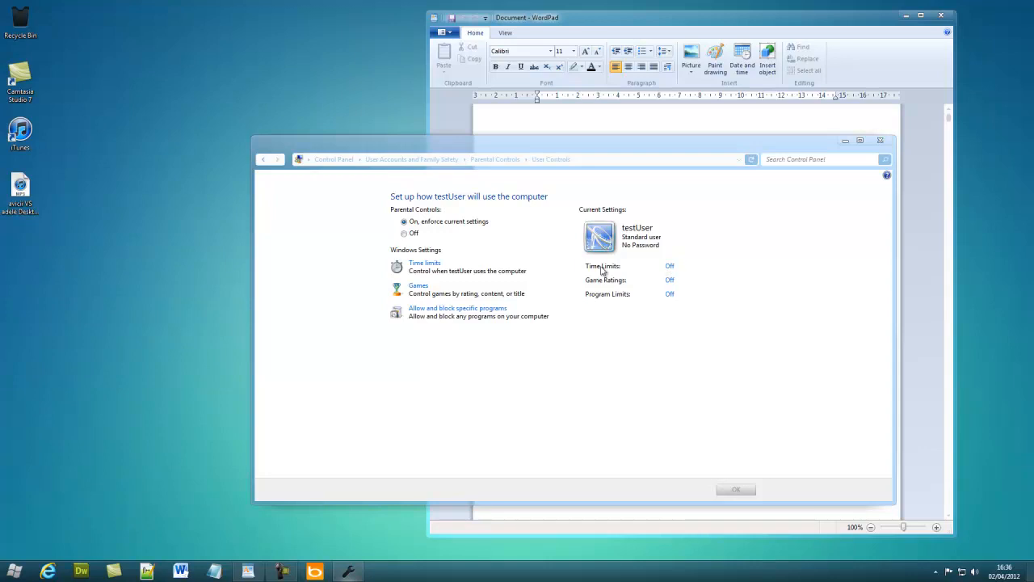
Step: Try blocking testUser's computer use outside 17 to 19 hours every day in the time limits, and discard the changes
left_click(432, 265)
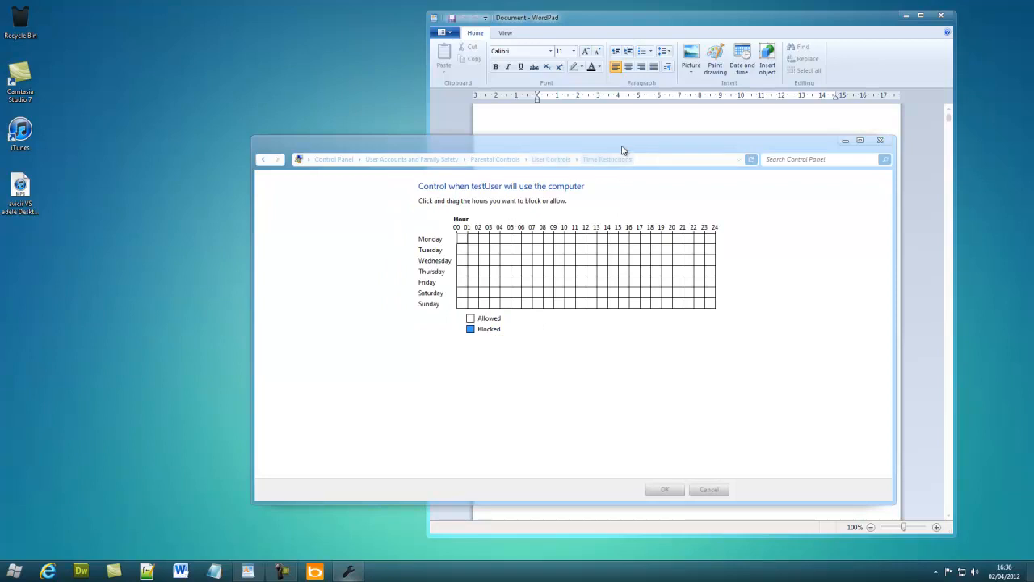
left_click_drag(622, 149, 616, 153)
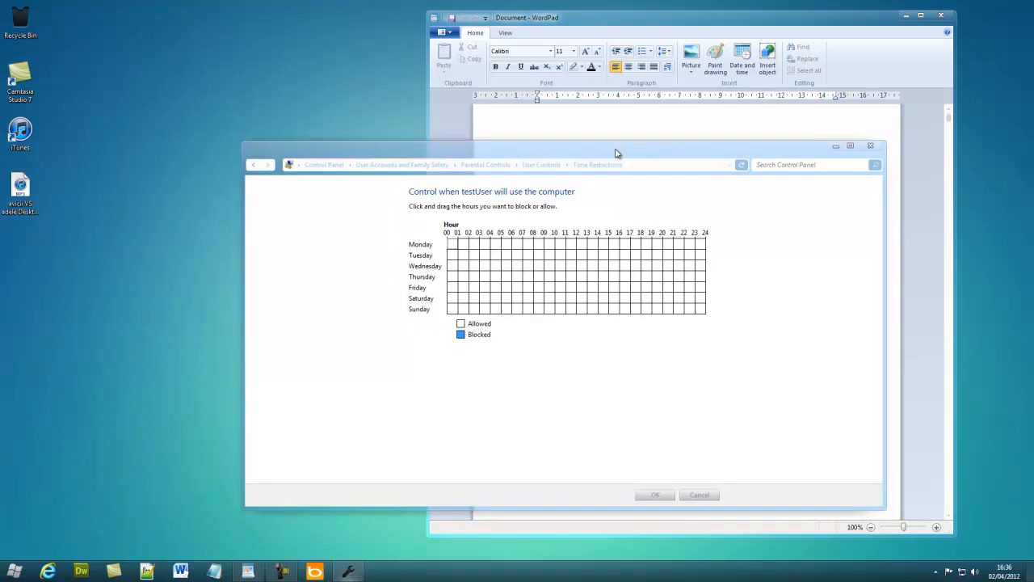
left_click(475, 246)
mouse_move(457, 249)
left_mouse_down()
mouse_move(717, 316)
mouse_move(430, 256)
mouse_move(436, 246)
left_mouse_up()
left_click_drag(453, 246, 734, 254)
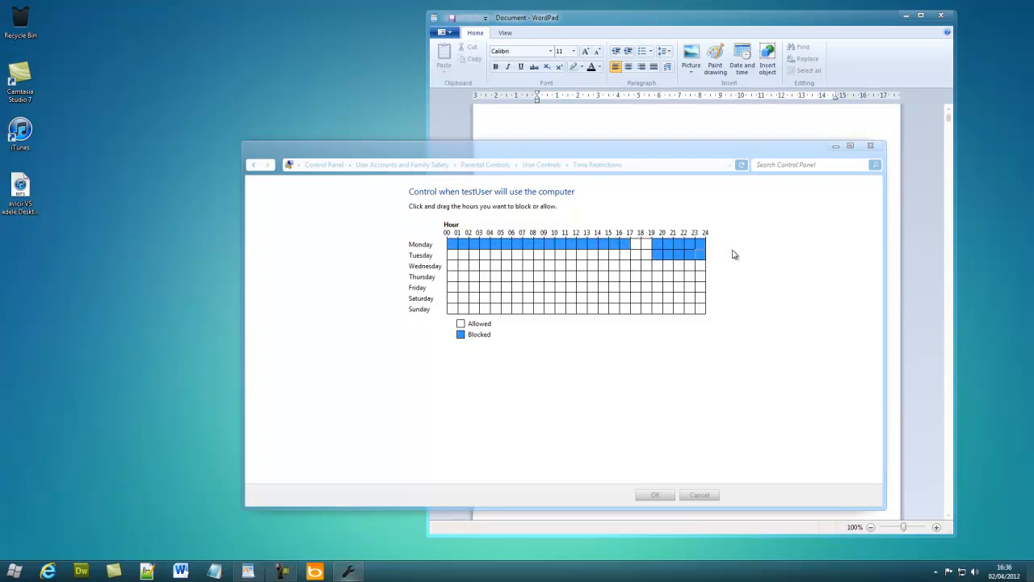
mouse_move(661, 248)
left_mouse_down()
mouse_move(702, 316)
mouse_move(657, 248)
left_mouse_up()
left_click_drag(452, 244, 631, 314)
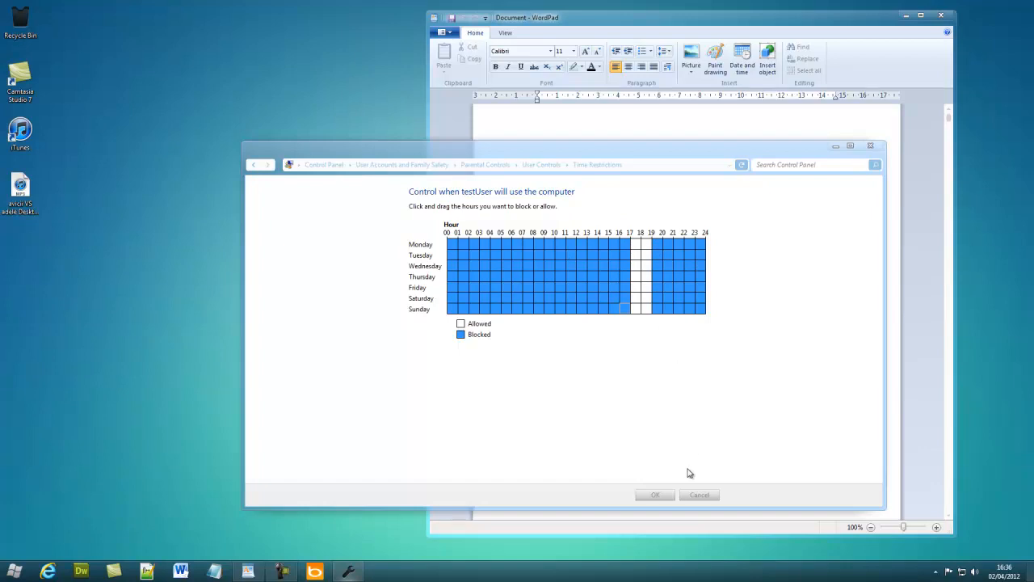
left_click(693, 497)
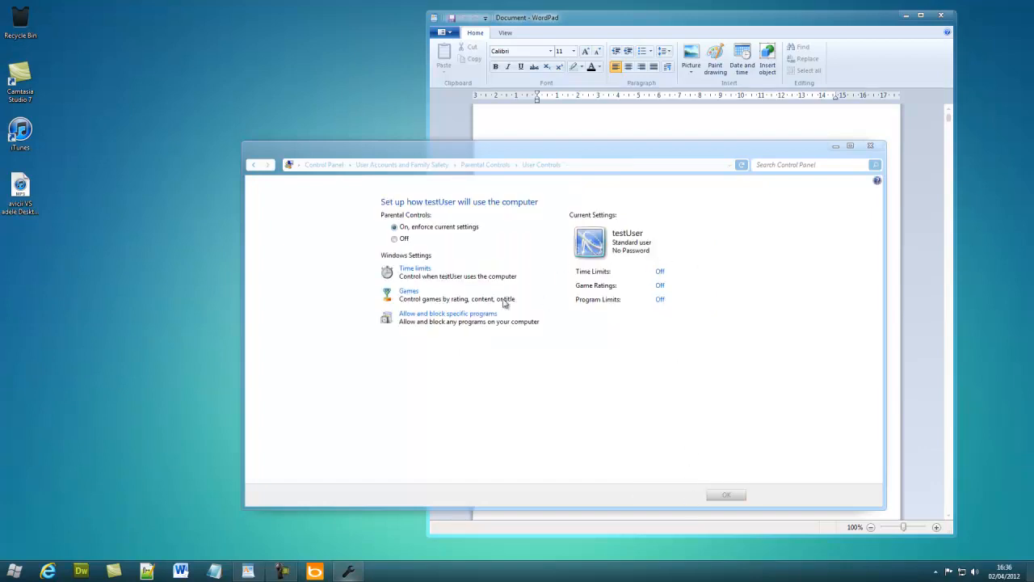
Step: Open testUser's game controls, try disallowing all games, and allow game playing again
left_click(409, 292)
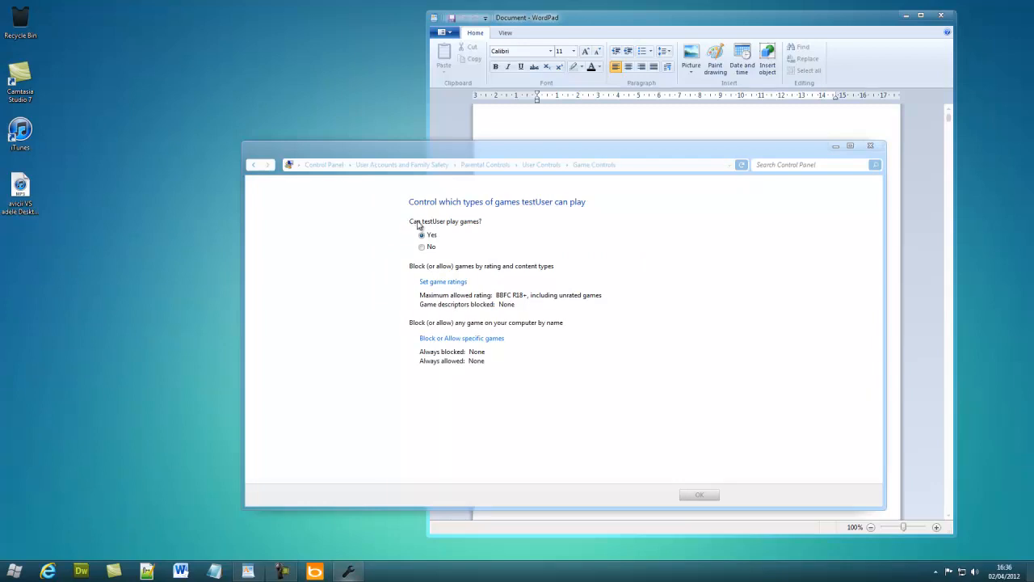
left_click(427, 249)
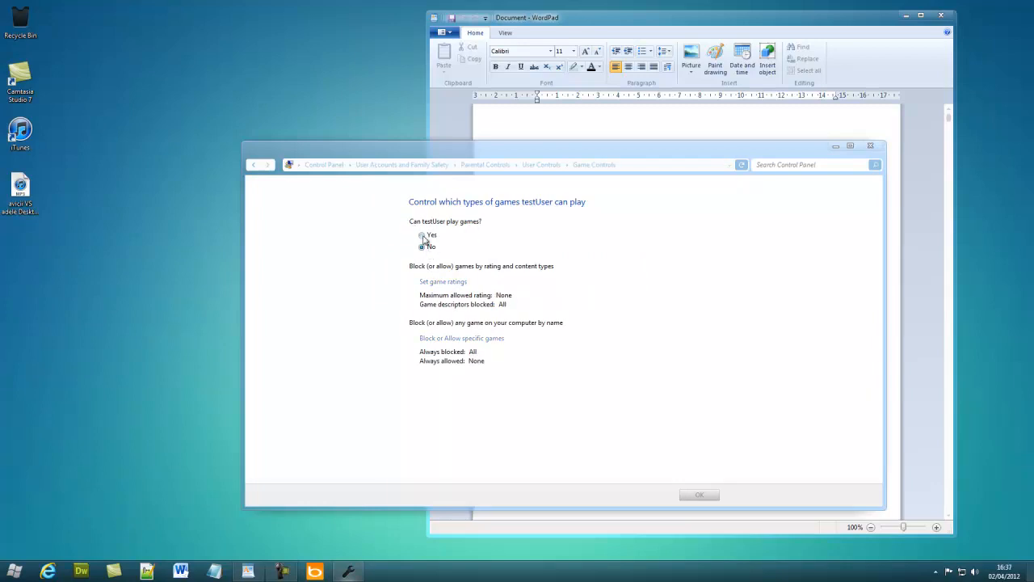
left_click(424, 235)
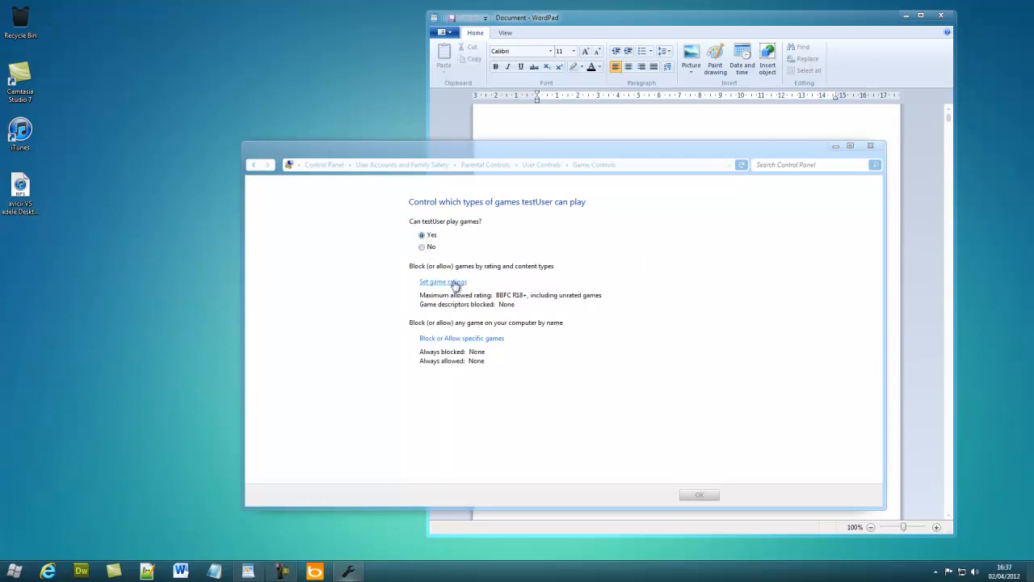
Step: Set testUser's maximum game rating to PEGI 12+ / BBFC 12+ and block games containing bad language or drugs
left_click(455, 282)
scroll(549, 358, "down", 5)
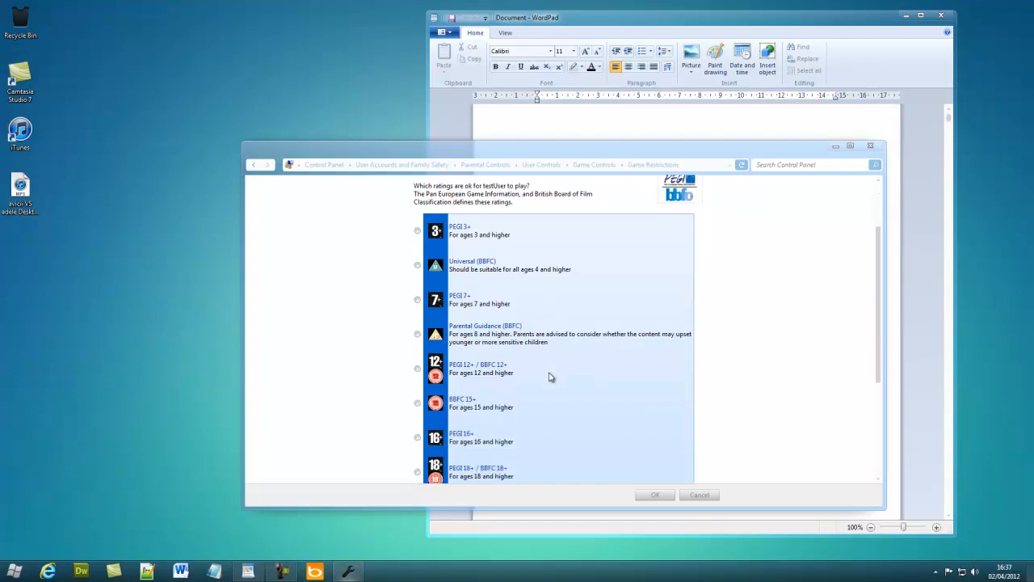
scroll(565, 383, "up", 1)
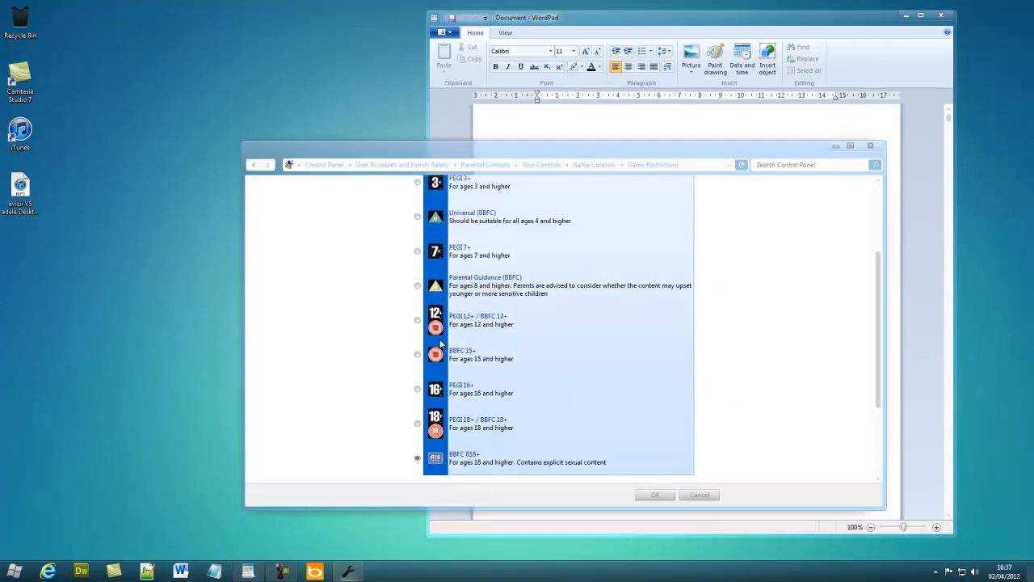
left_click(418, 355)
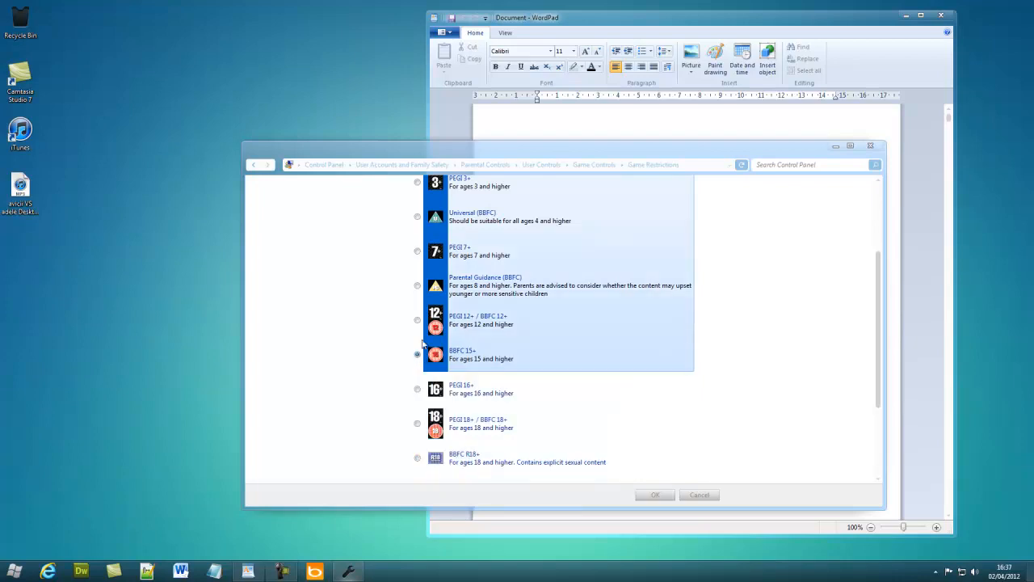
left_click(419, 321)
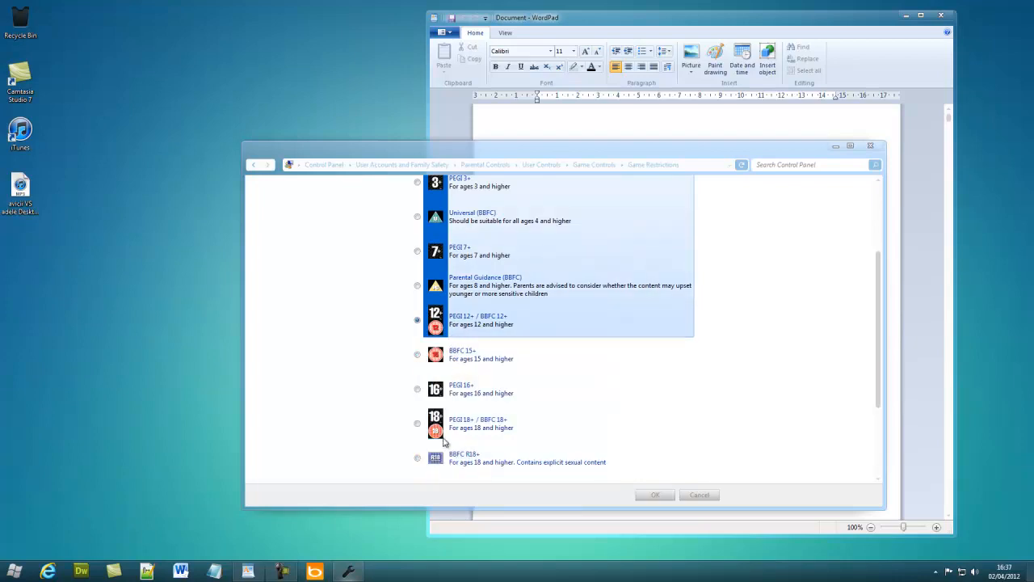
left_click(418, 459)
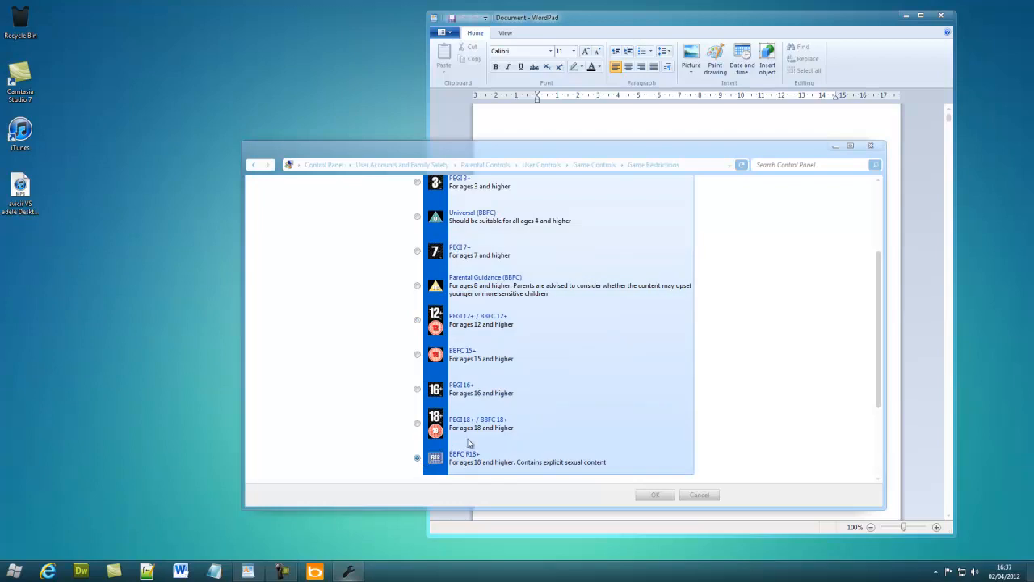
scroll(727, 412, "up", 2)
scroll(646, 416, "down", 3)
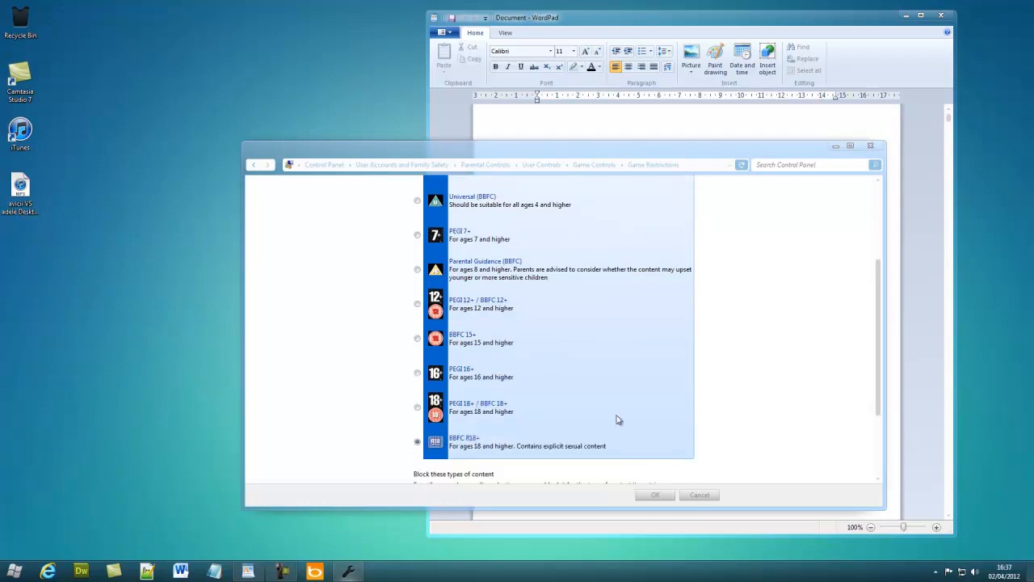
left_click(417, 303)
scroll(485, 338, "down", 2)
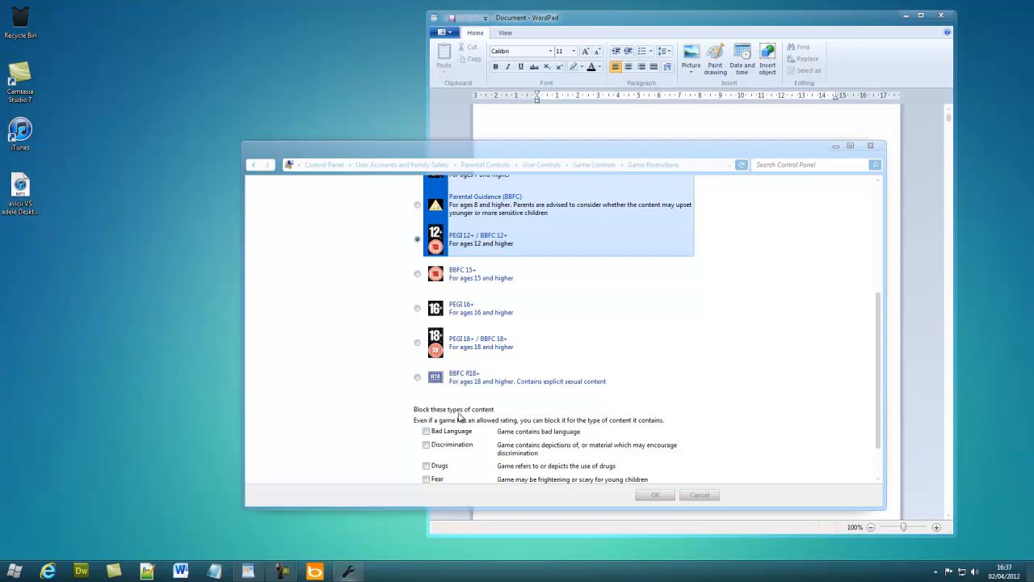
left_click(426, 467)
left_click(660, 496)
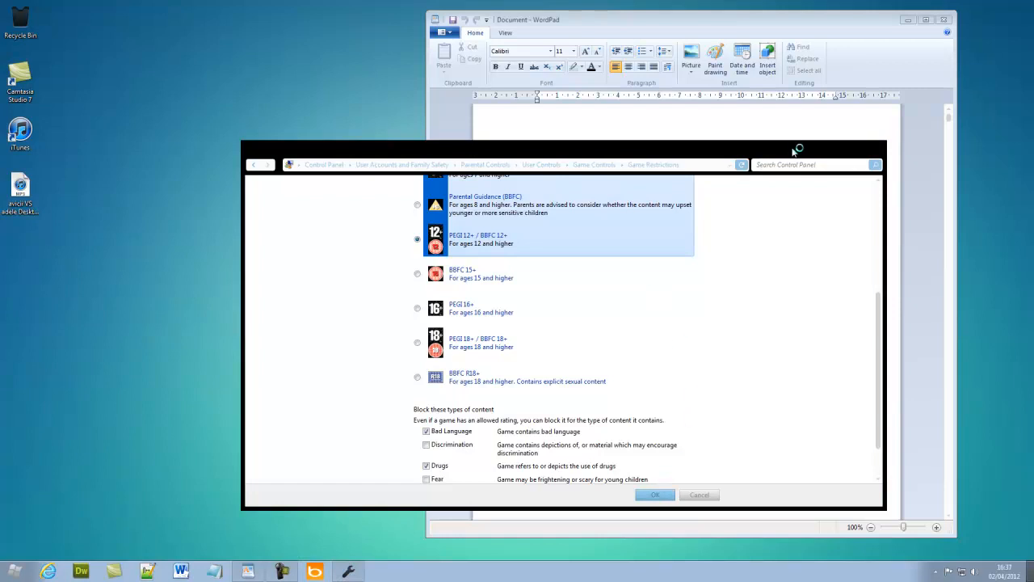
Step: Apply the CustoPack - Pure Beta #2 desktop theme in the Control Panel's personalization settings
key("super")
key("super")
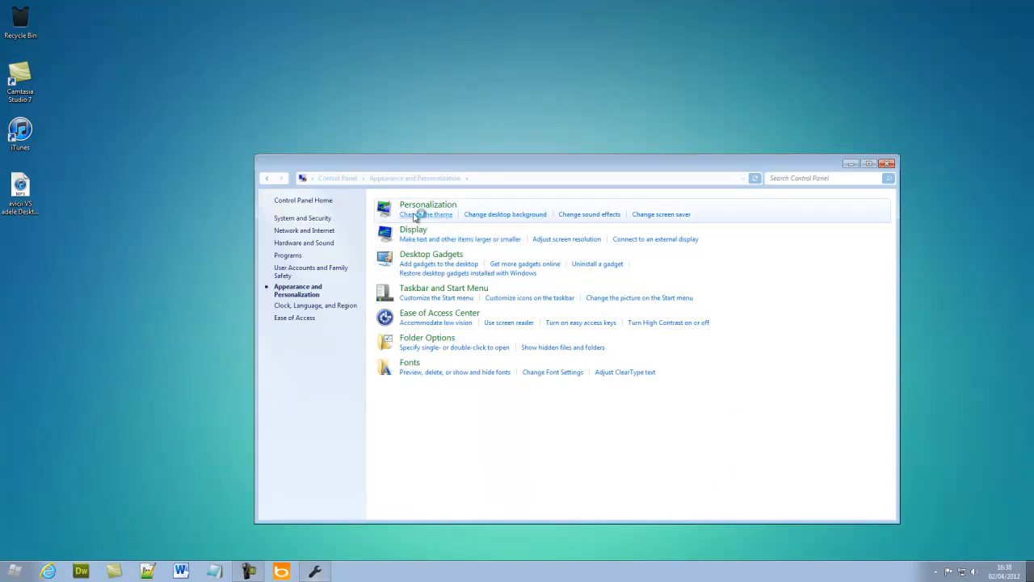
left_click(415, 215)
left_click(498, 271)
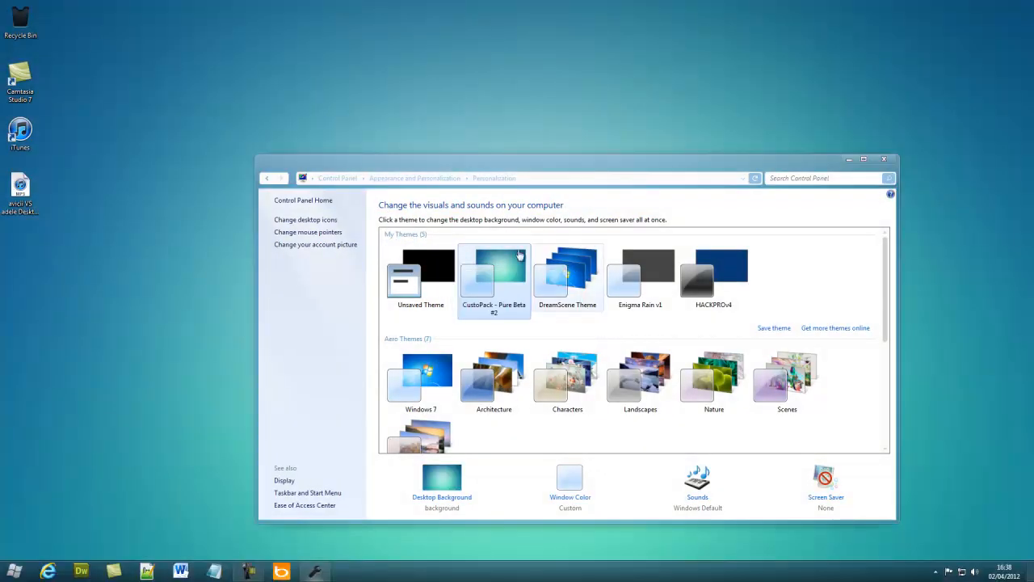
Step: Return to the Control Panel home and open Parental Controls under User Accounts and Family Safety
left_click(268, 178)
left_click(269, 179)
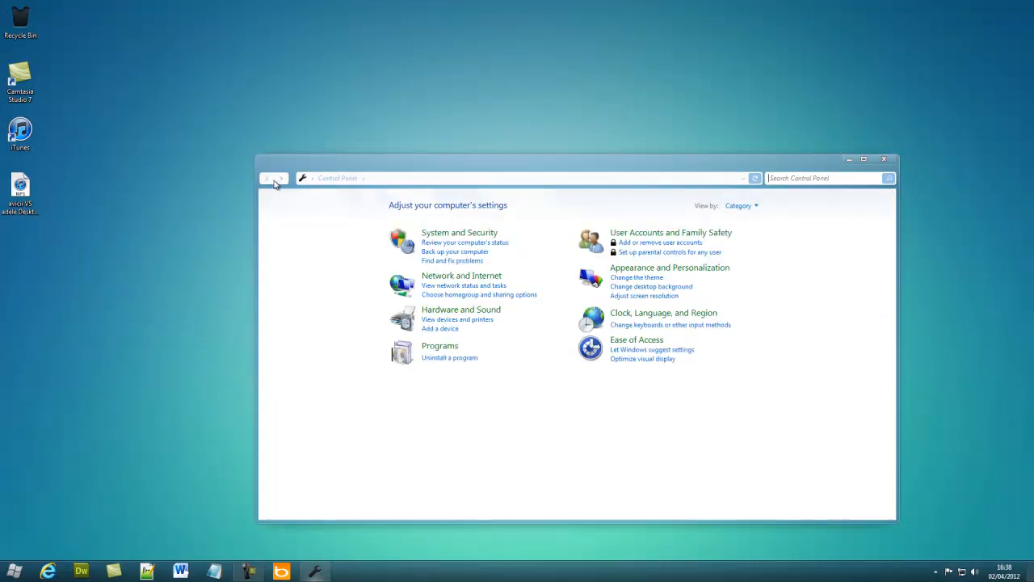
left_click(651, 236)
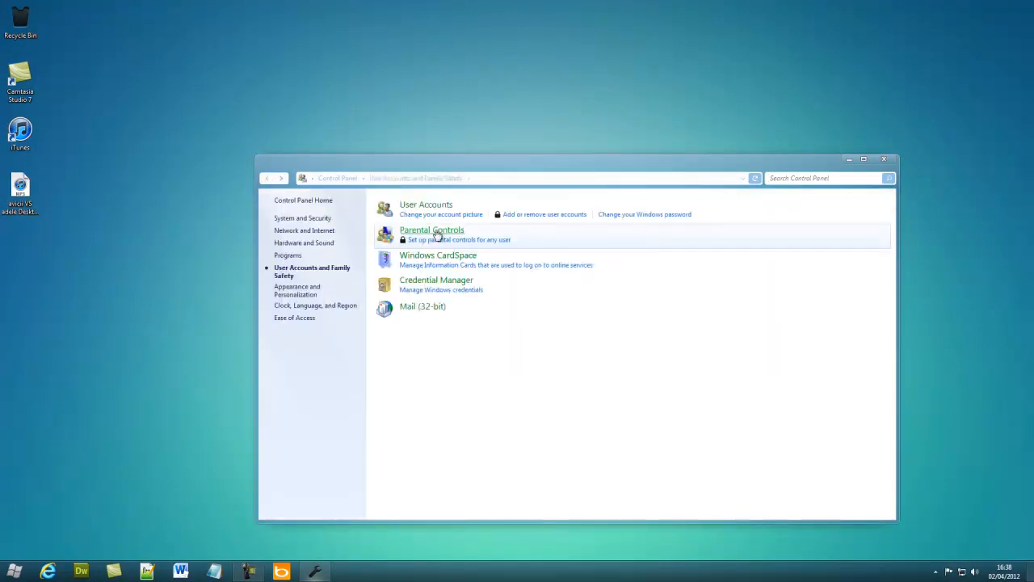
left_click(434, 231)
Step: Close the frozen Windows Help and Support window by ending its task in Windows Task Manager
left_click(935, 573)
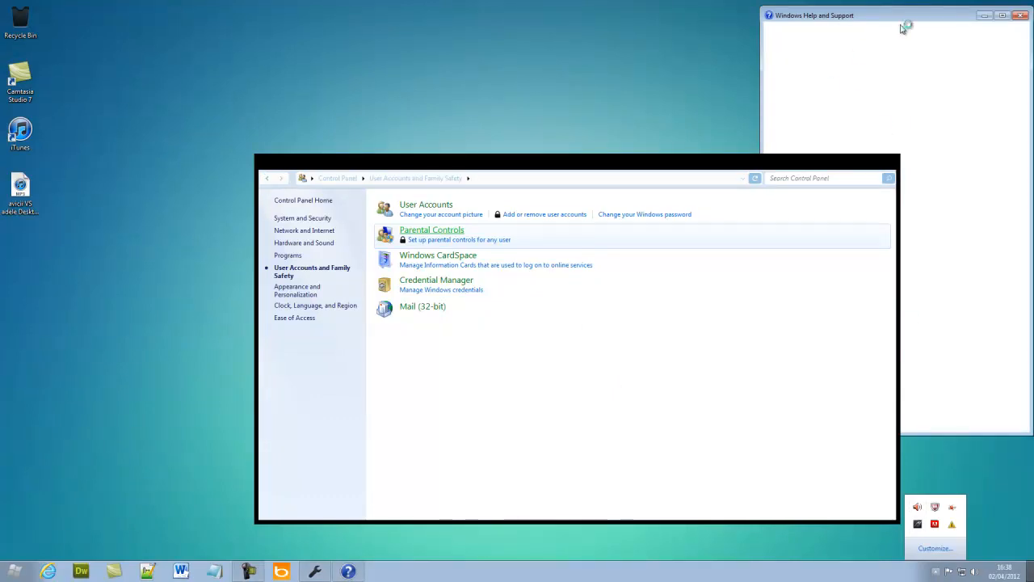
left_click(1023, 16)
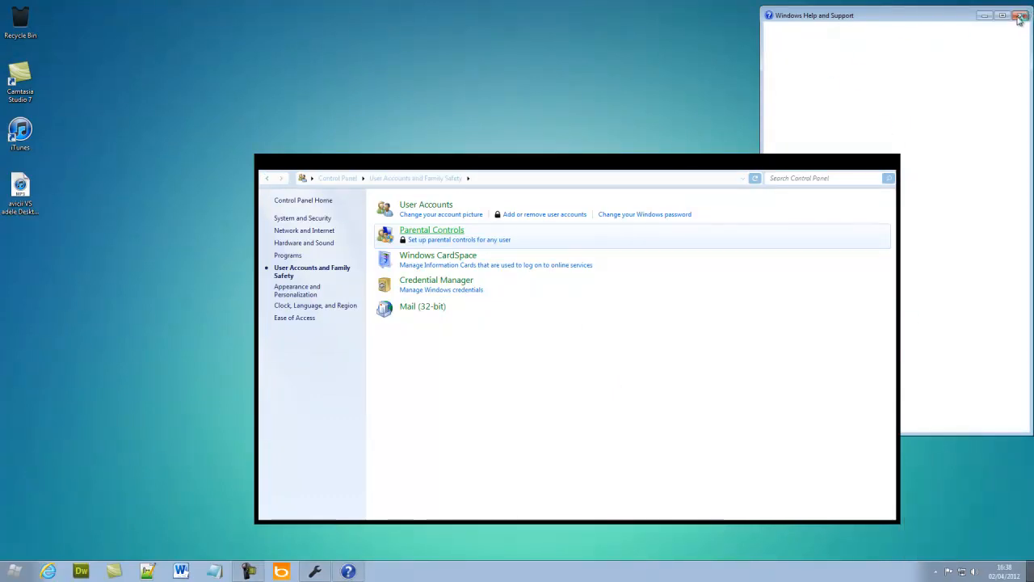
left_click(1020, 18)
left_click(890, 240)
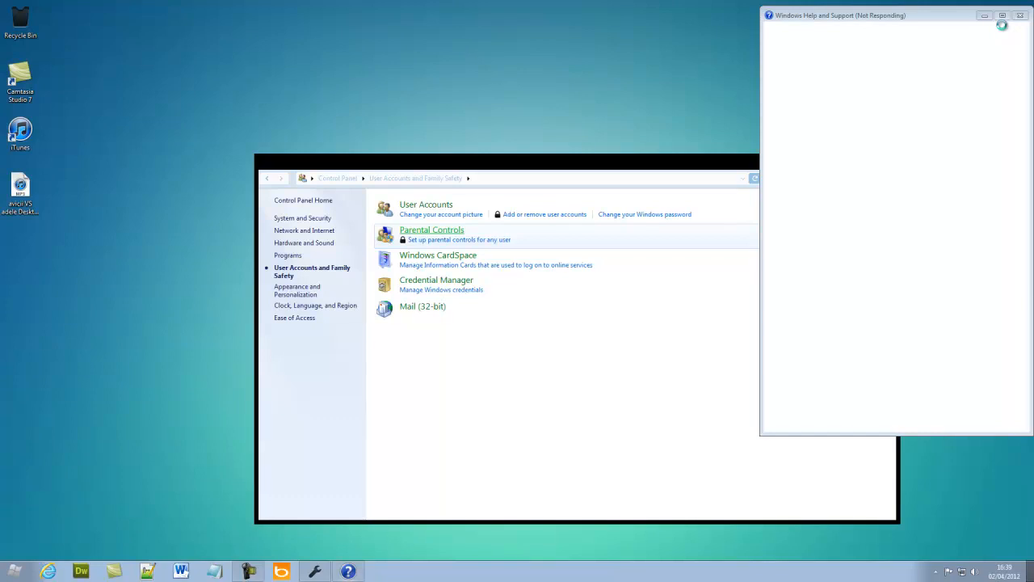
key("ctrl+shift+Escape")
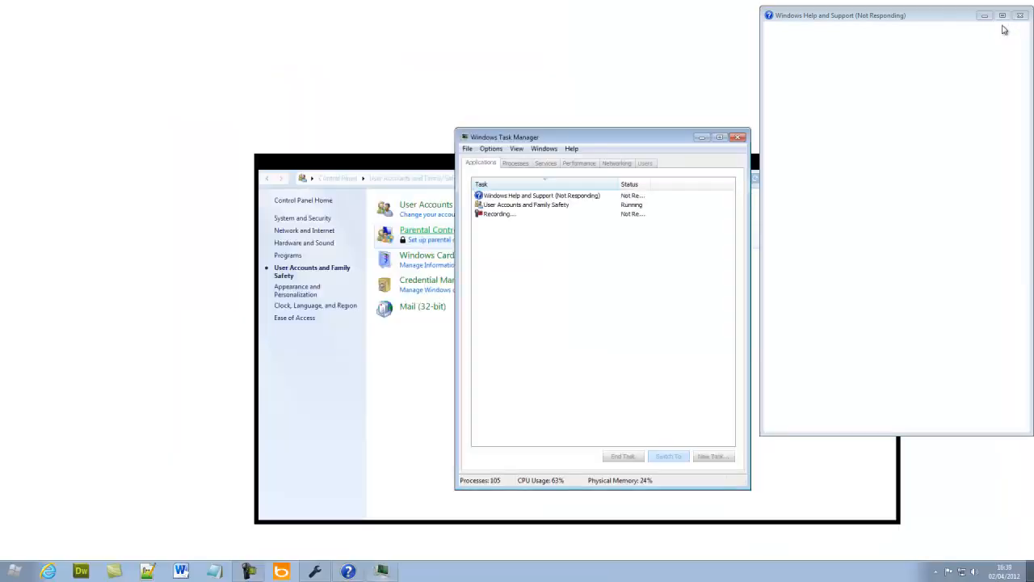
left_click(639, 456)
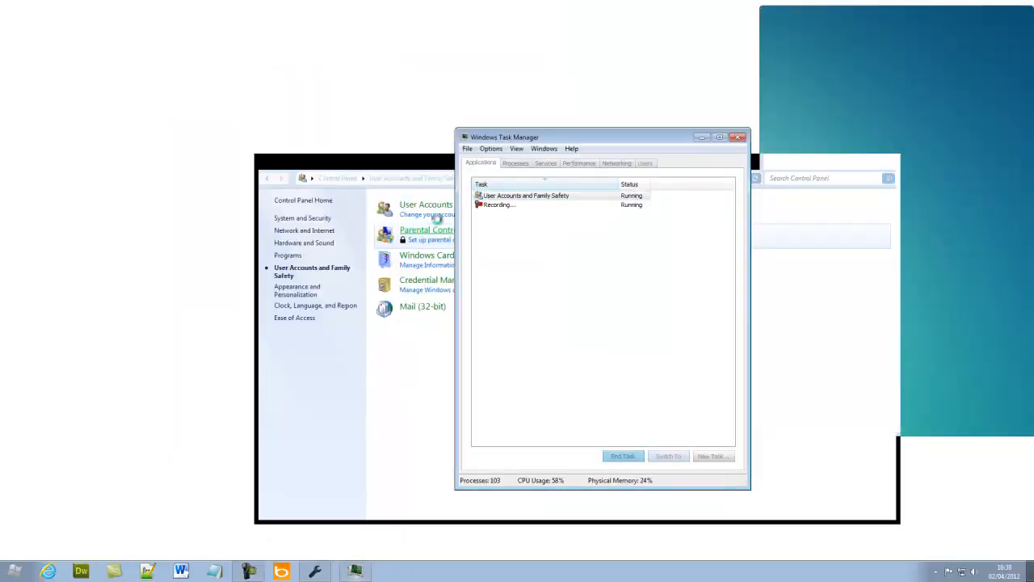
Step: End the frozen User Accounts and Family Safety task in Windows Task Manager, checking the running processes as well
double_click(497, 198)
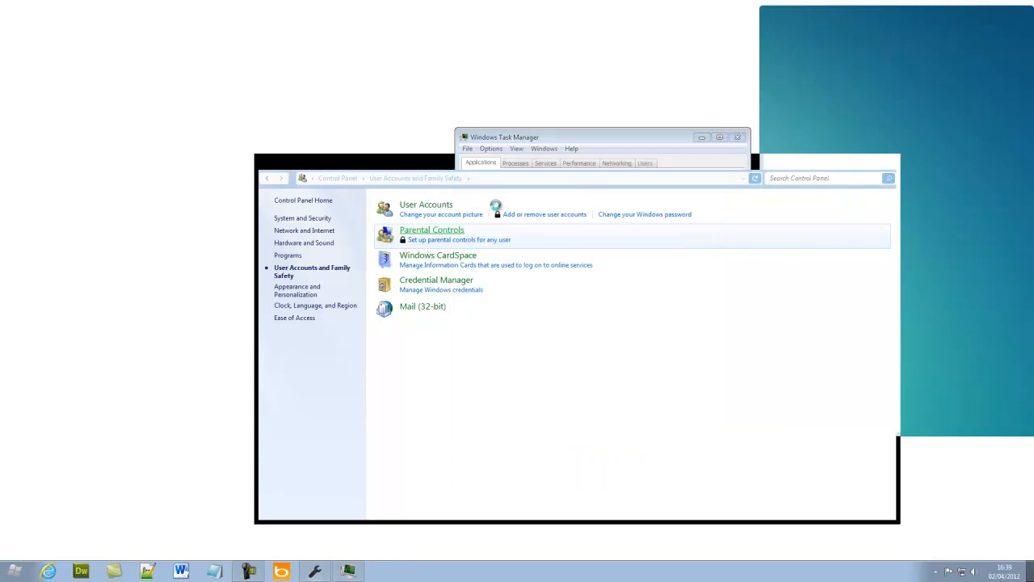
left_click(568, 138)
left_click(536, 196)
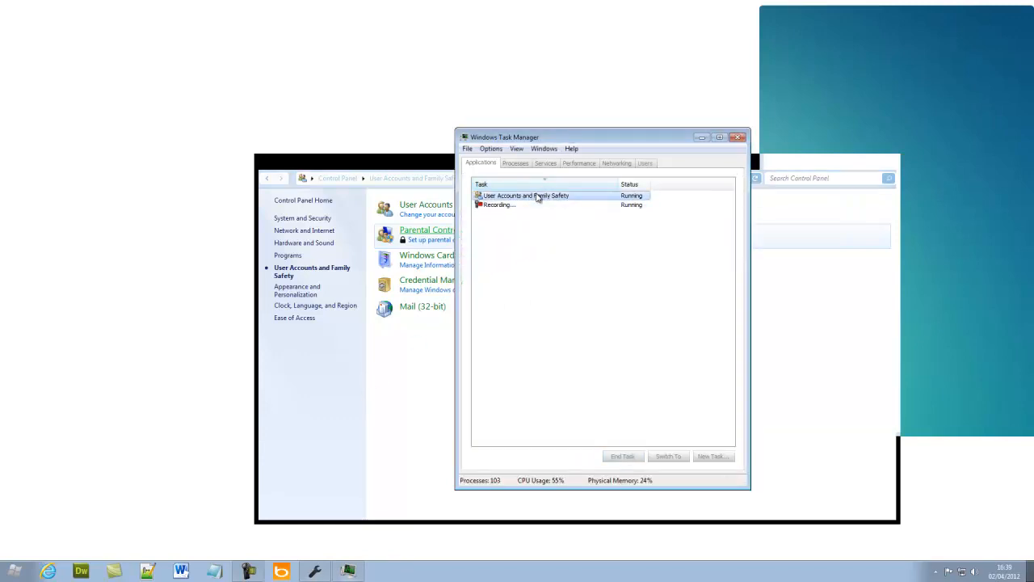
left_click(623, 457)
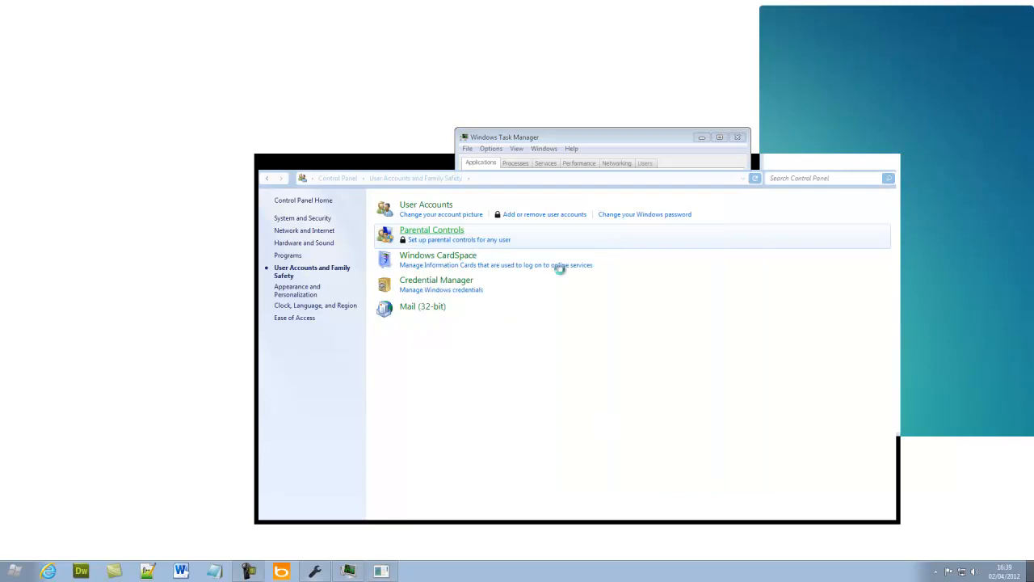
left_click(588, 144)
left_click(541, 214)
left_click(623, 456)
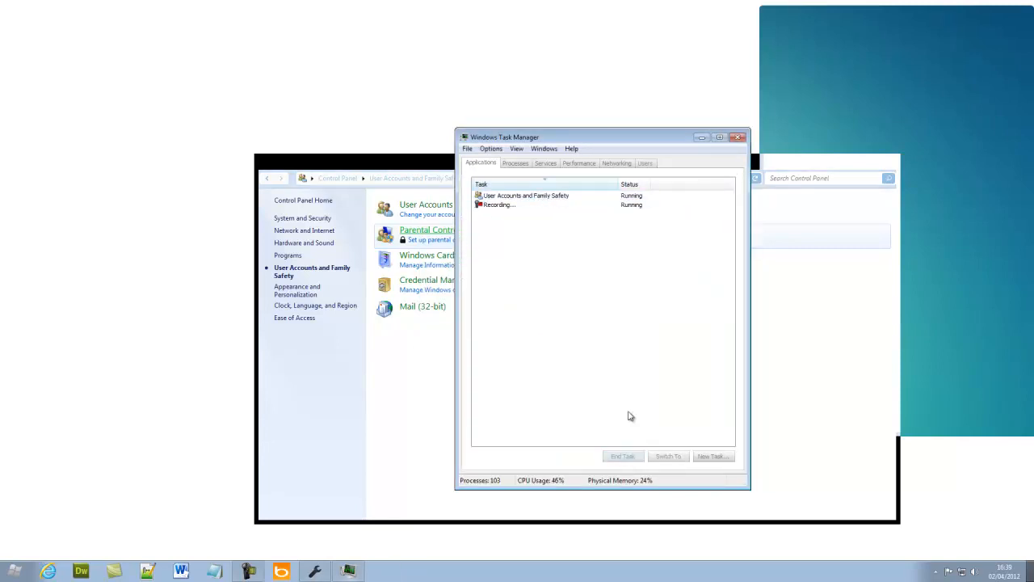
left_click(552, 199)
left_click(547, 215)
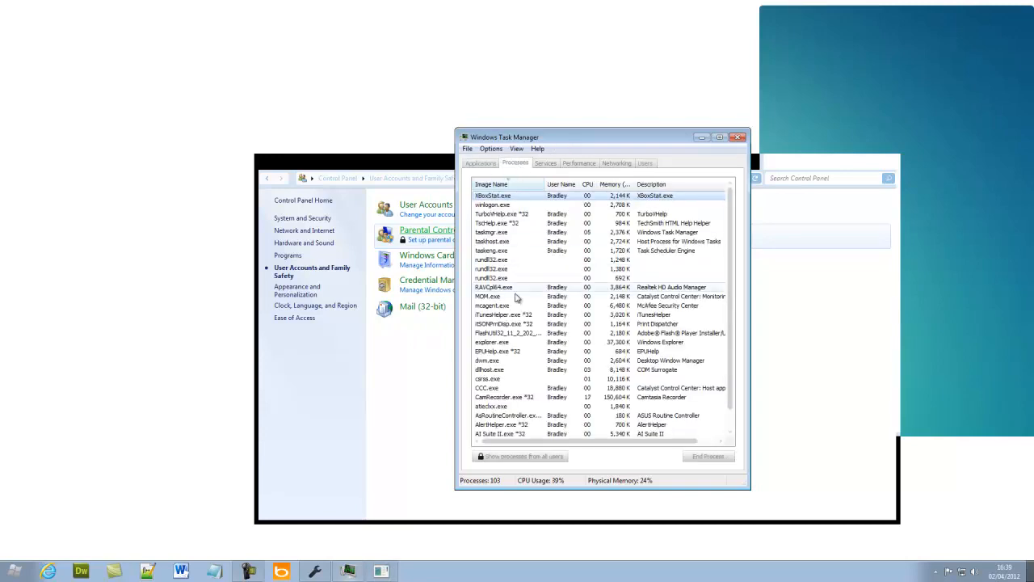
left_click(480, 163)
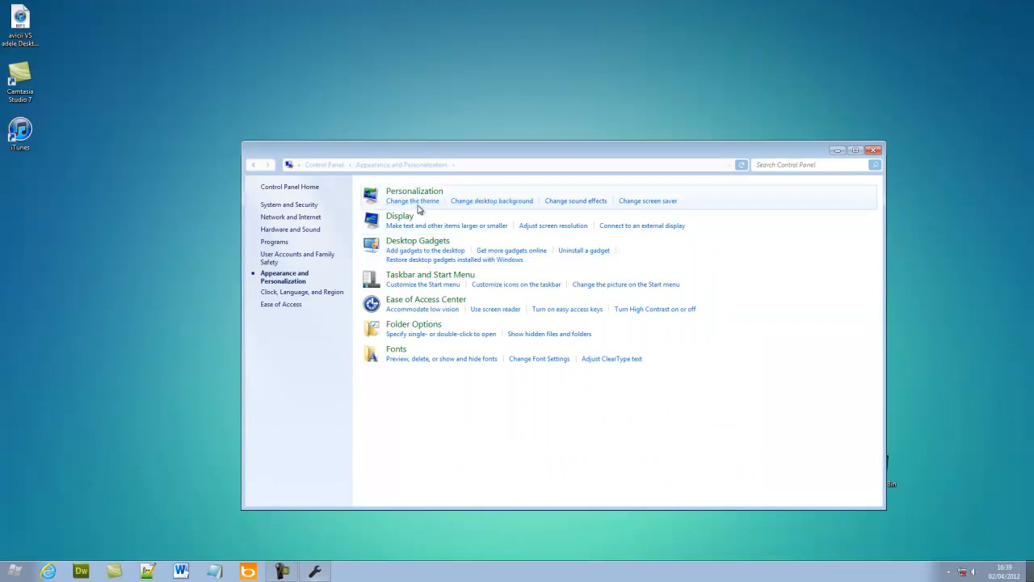
Step: Reapply the CustoPack - Pure Beta #2 theme in the personalization settings and close the window
left_click(419, 201)
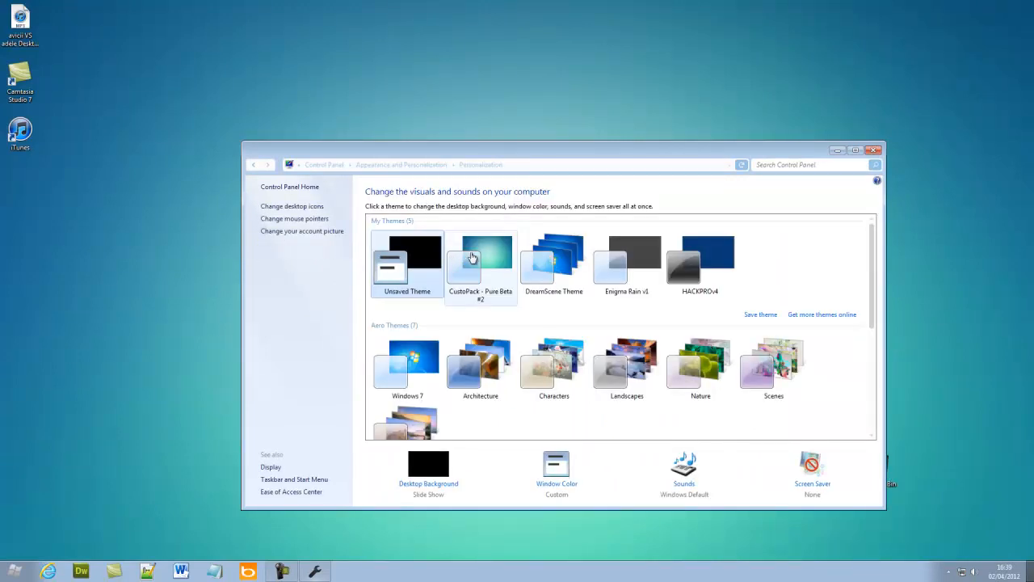
left_click(456, 258)
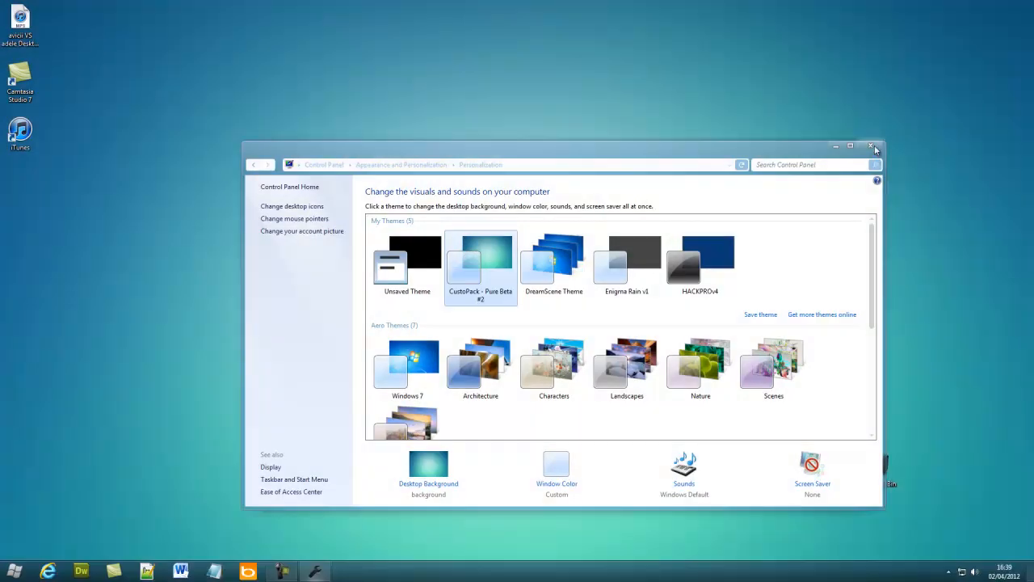
left_click(874, 151)
Step: Search the installed programs for "dvd ma" and launch Windows DVD Maker
key("super")
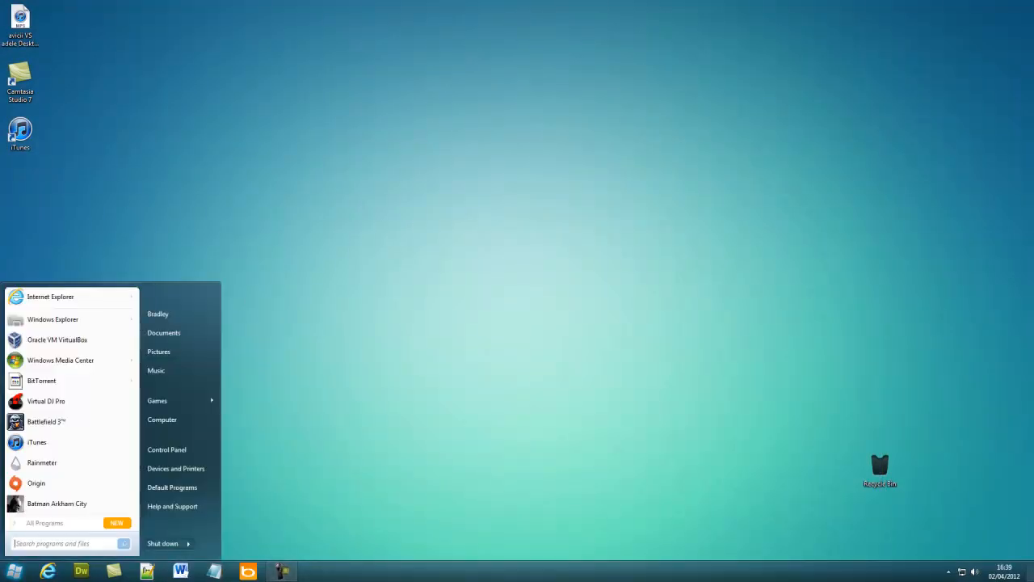
type("dvd")
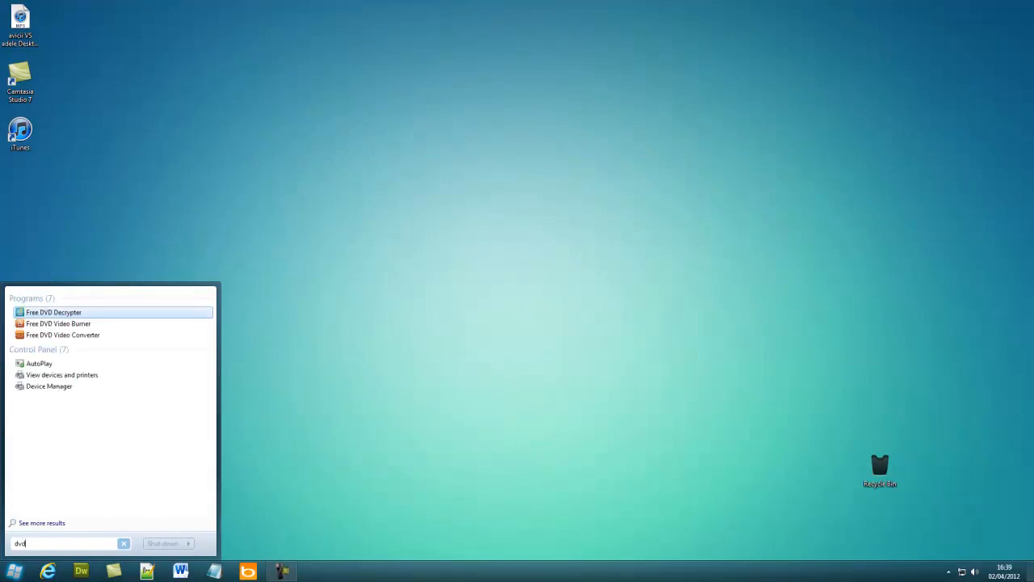
type(" ma")
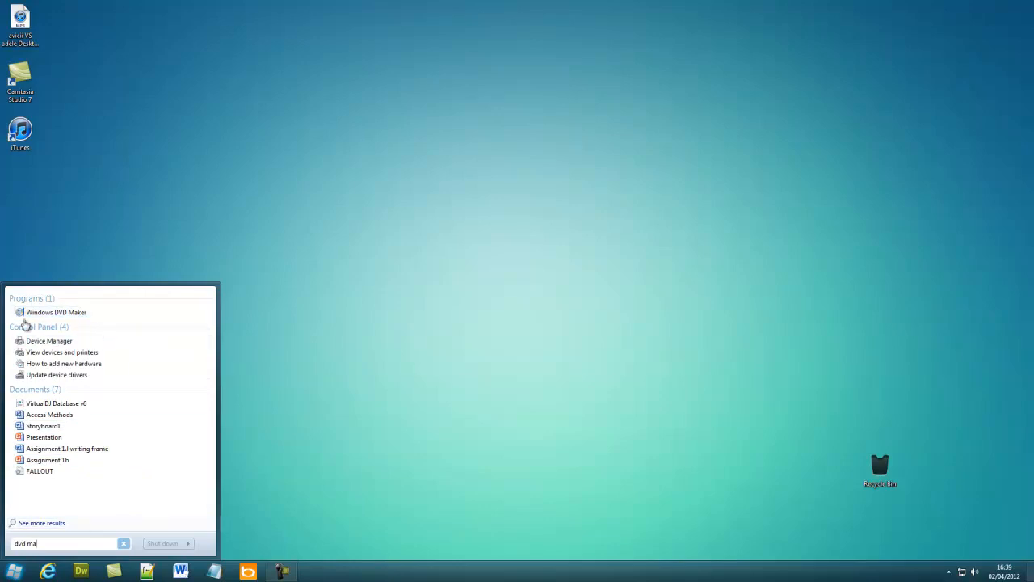
left_click(77, 314)
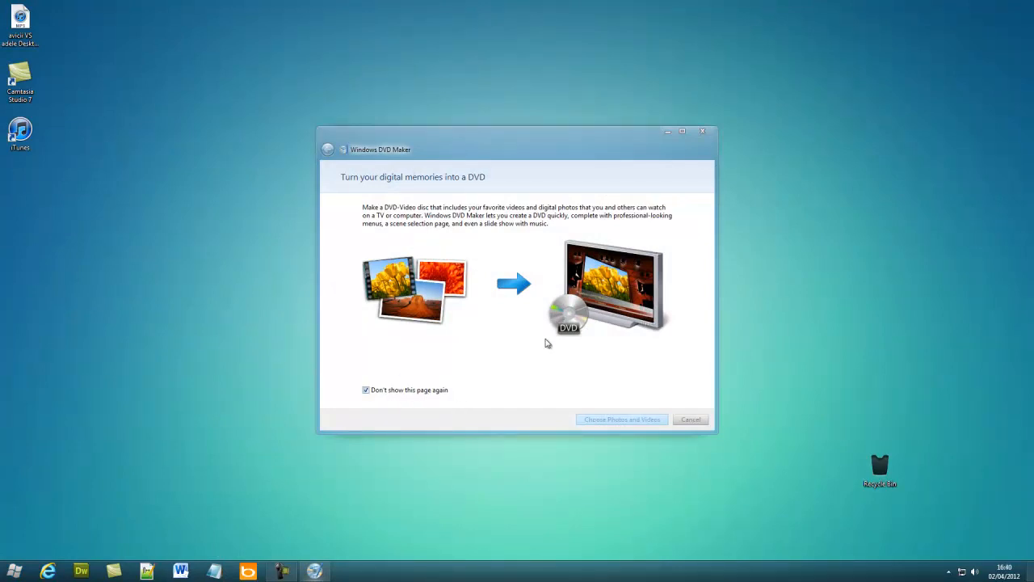
Step: Add the AMBA0006 video from the DesktopTechPros folder of the Videos library to the DVD
left_click(619, 422)
left_click(364, 203)
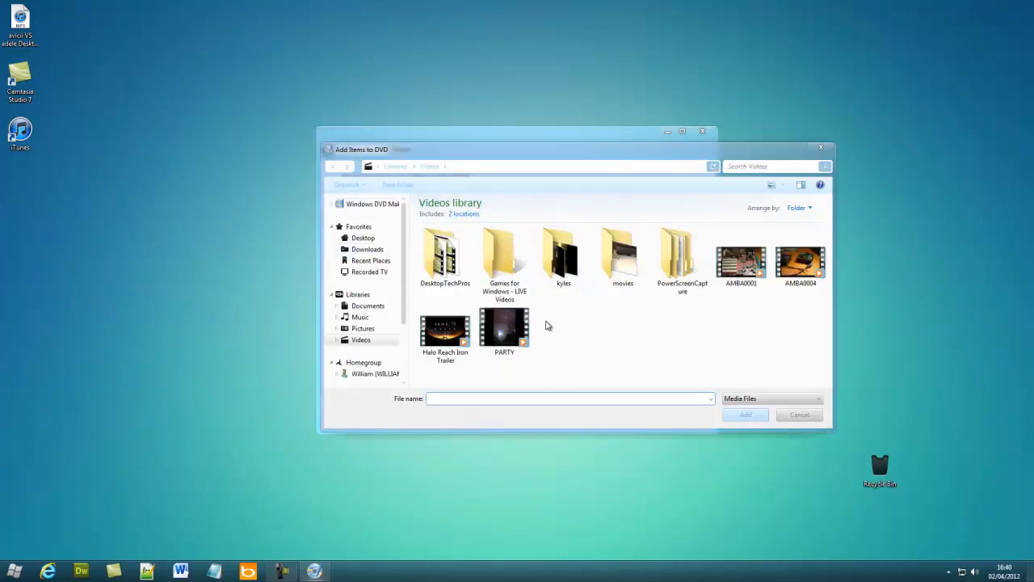
double_click(444, 257)
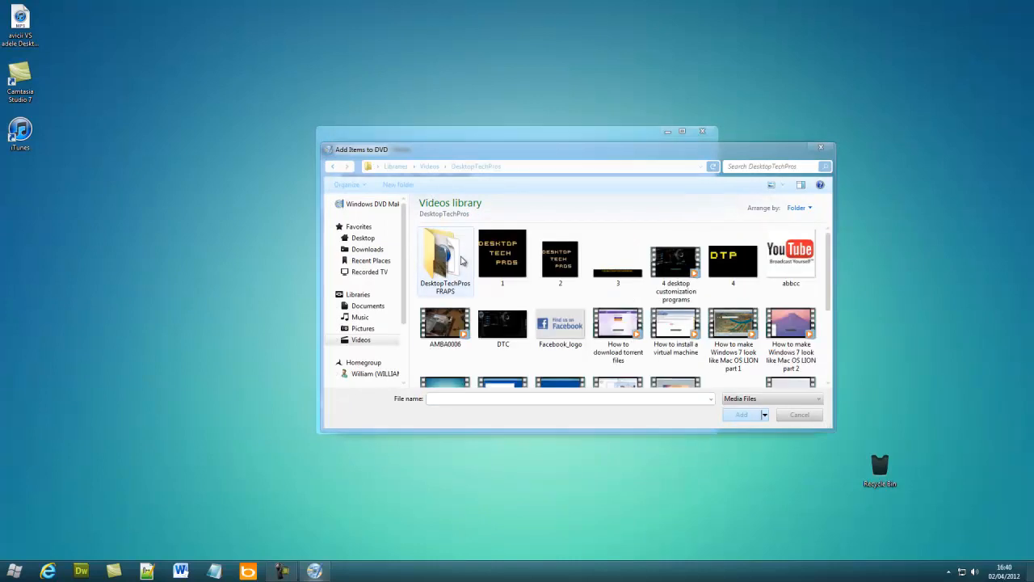
left_click(444, 323)
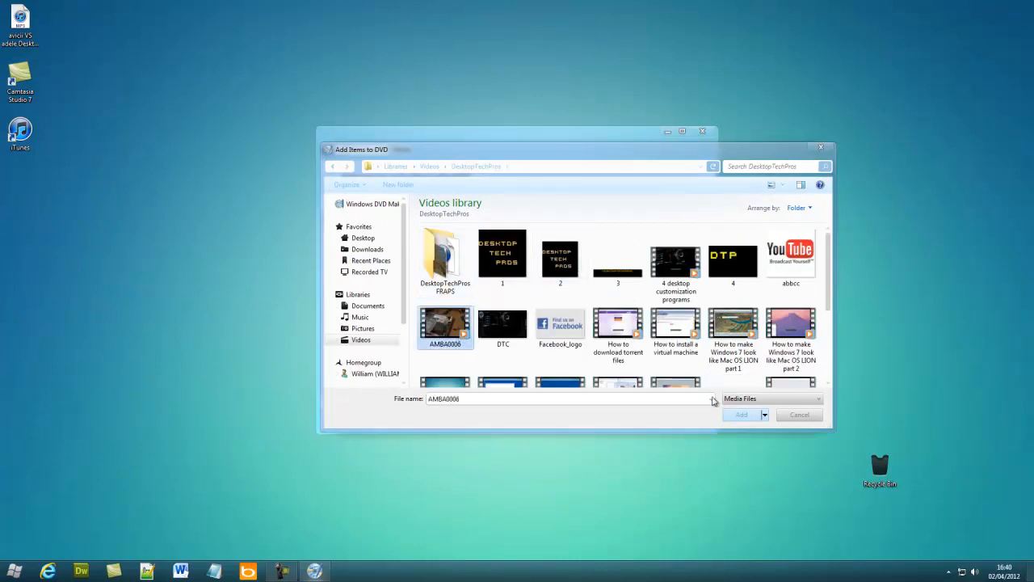
left_click(741, 414)
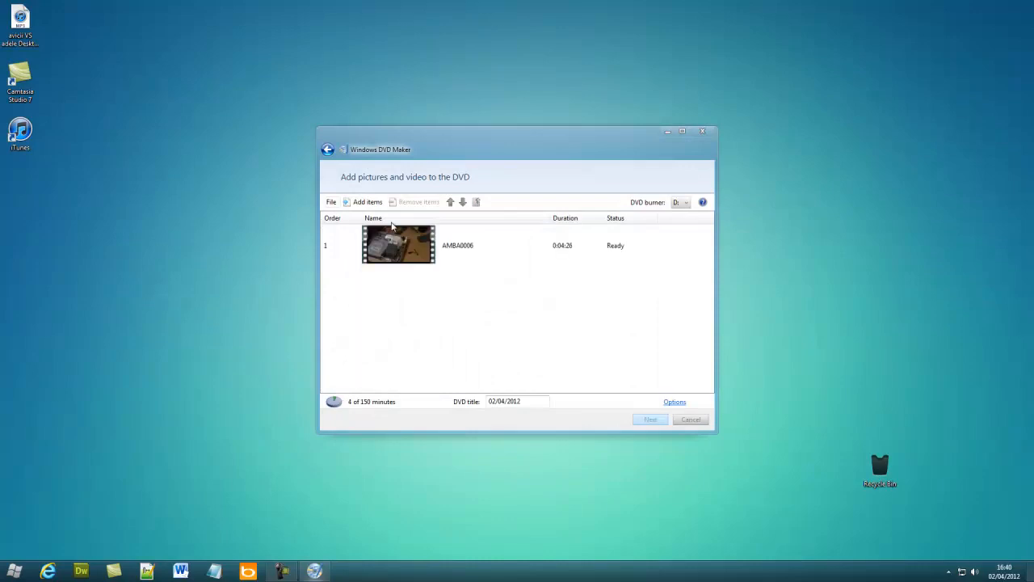
Step: Title the DVD "how to make xbox 360 fan" and review the DVD options, accepting them as they are
left_click_drag(536, 394, 487, 400)
type("how to make xbox 360 fan")
left_click(674, 402)
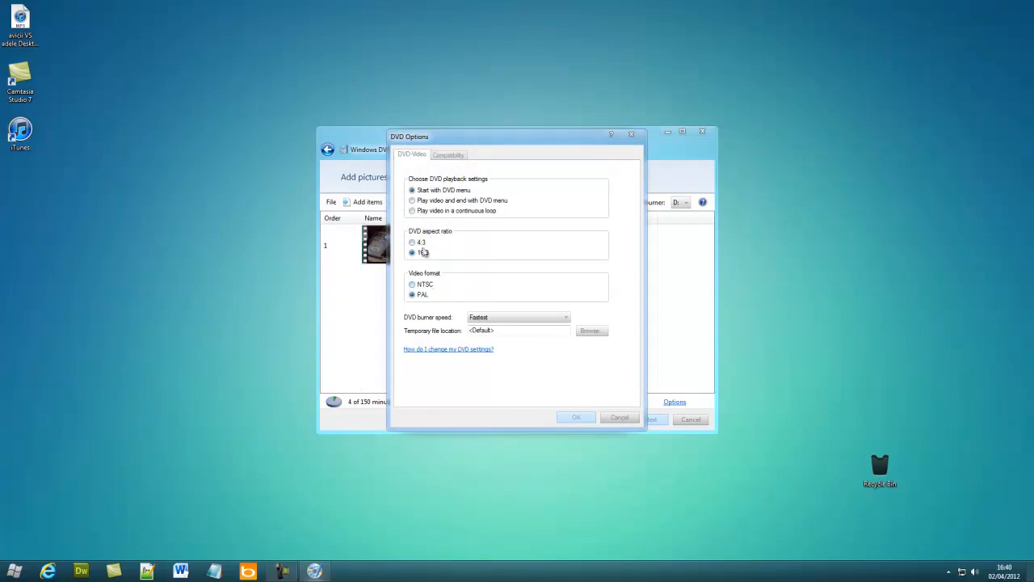
left_click(579, 418)
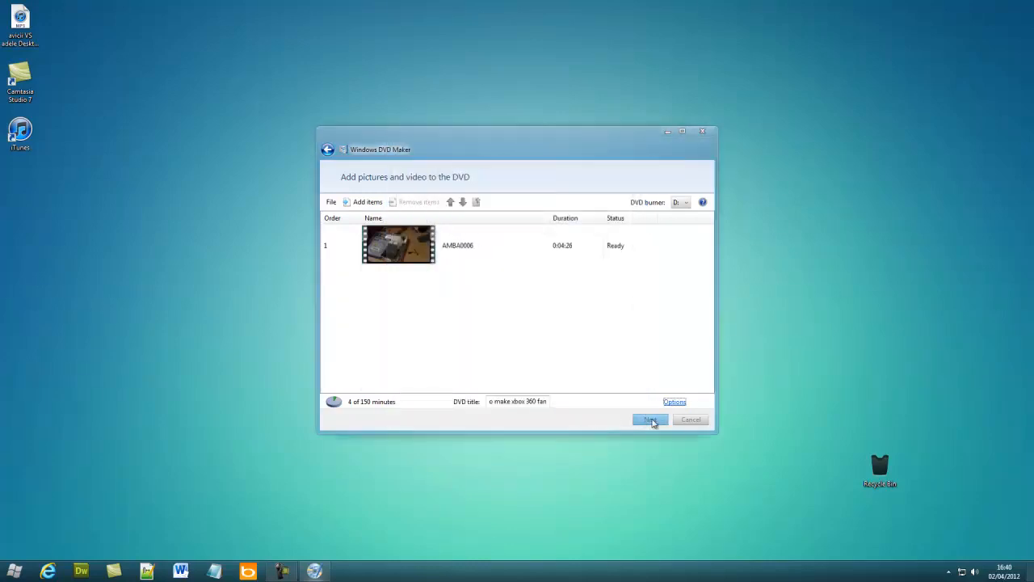
Step: Proceed to the burn page and apply the Video Wall menu style to the DVD
left_click(651, 419)
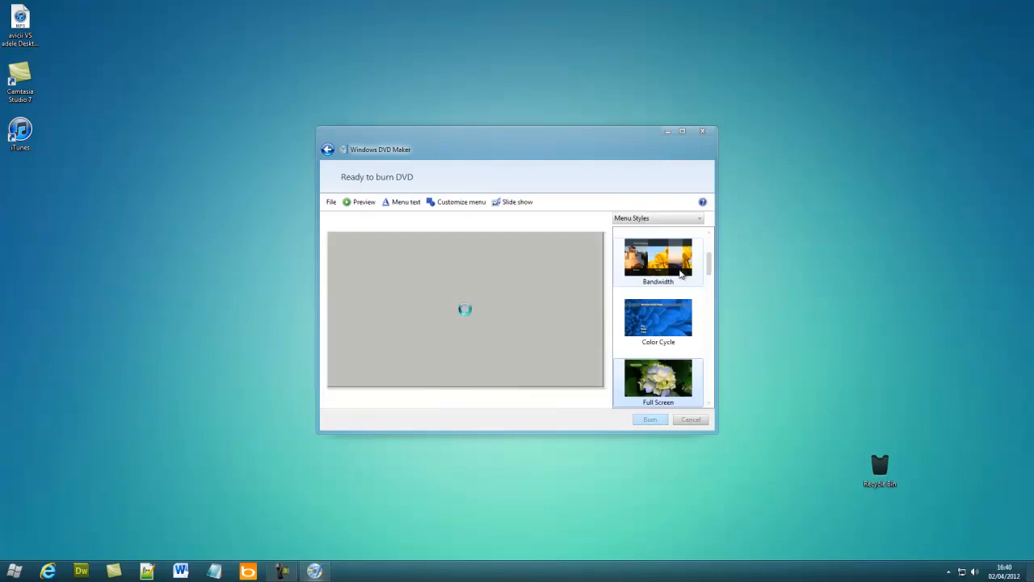
left_click_drag(711, 261, 706, 234)
scroll(661, 364, "down", 10)
scroll(659, 356, "down", 2)
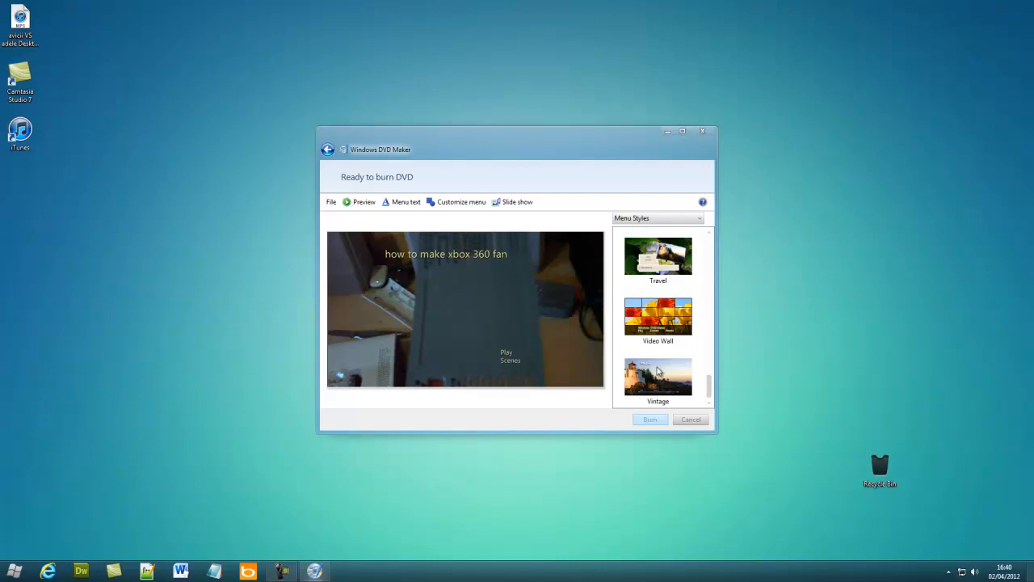
left_click(659, 317)
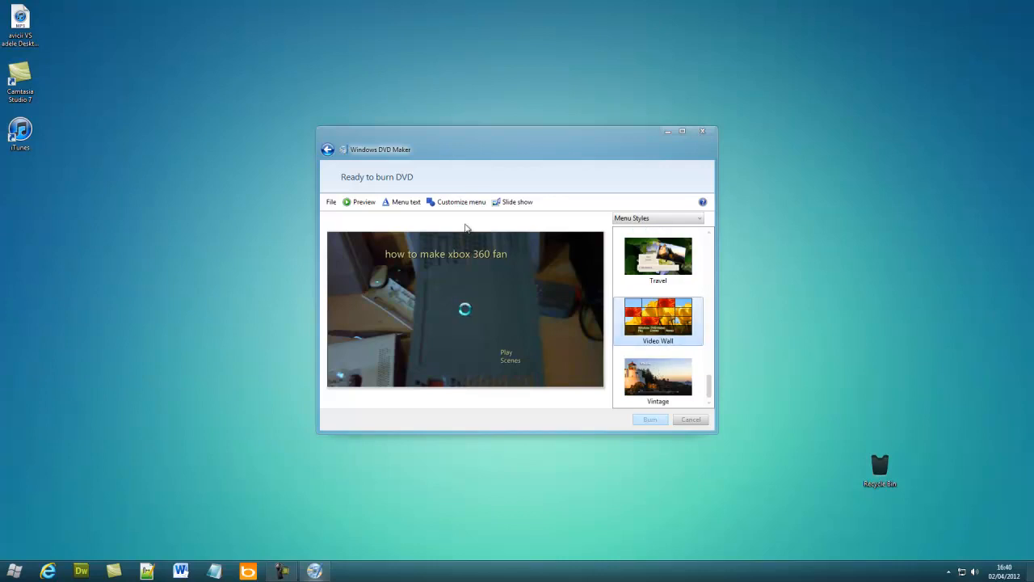
Step: Change the font of the DVD menu text to Verdana
left_click(404, 202)
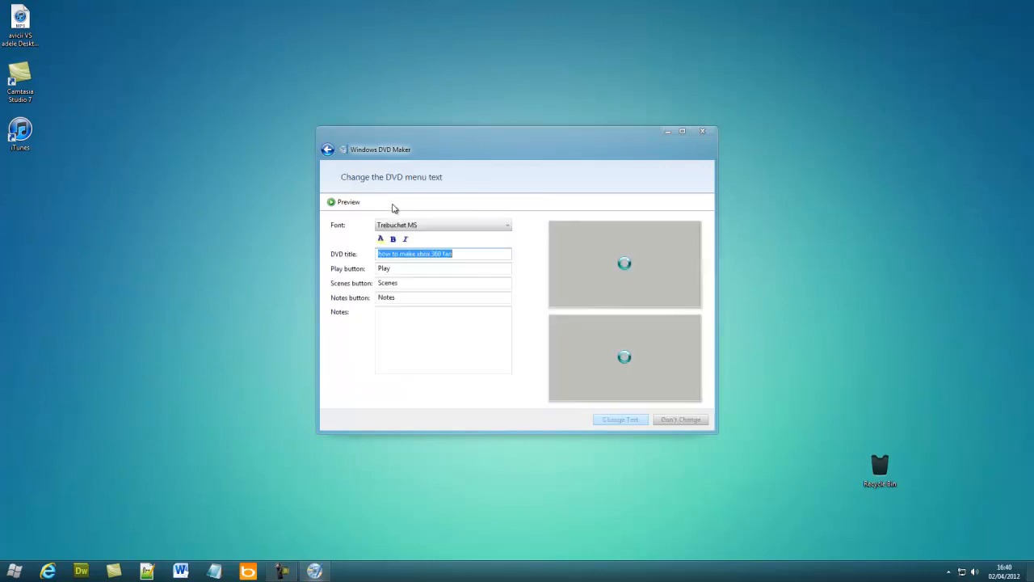
left_click(429, 227)
left_click(421, 283)
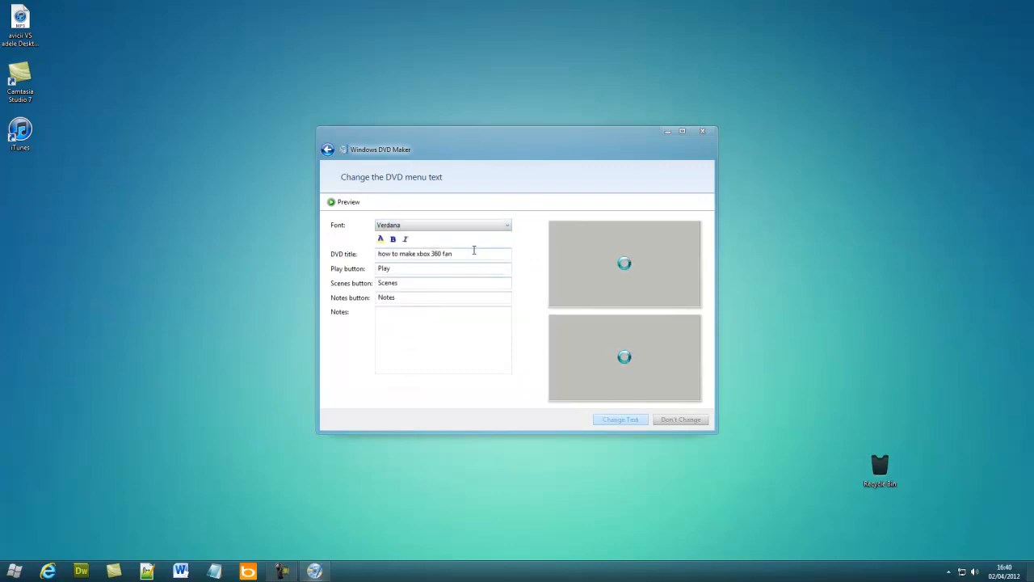
Step: Set the DVD menu text color to yellow
left_click(381, 239)
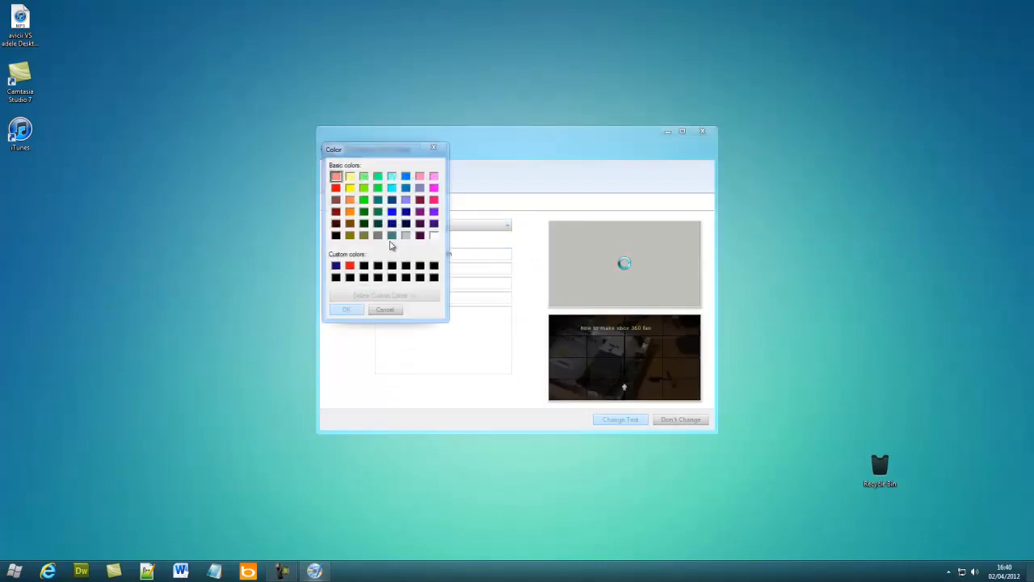
left_click(353, 188)
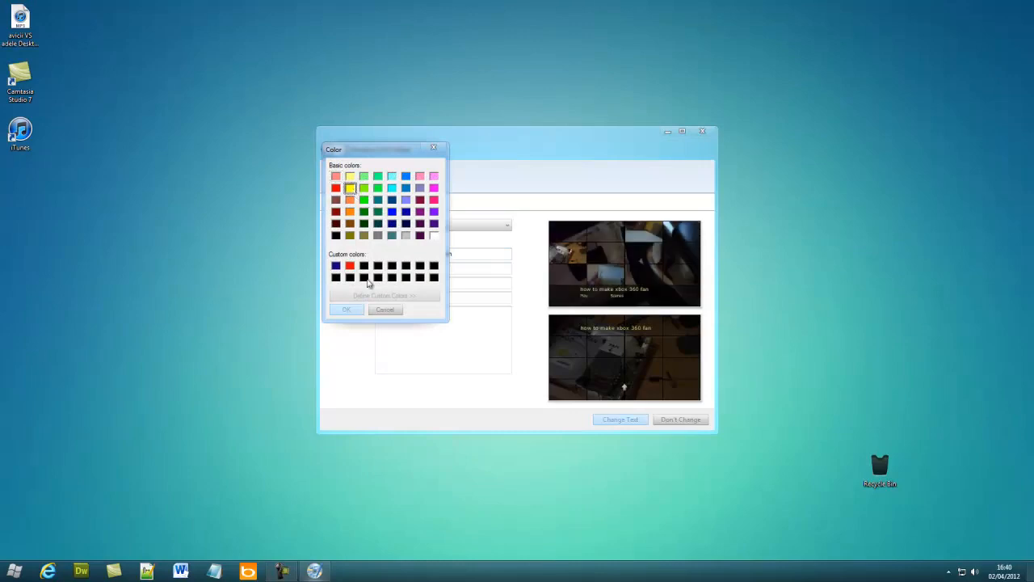
left_click(358, 310)
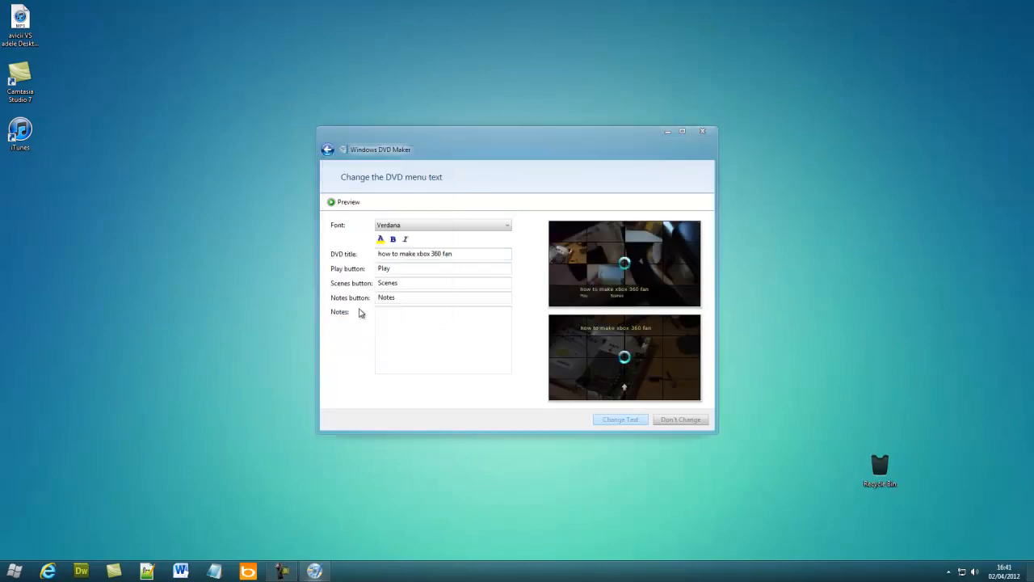
Step: Set the DVD menu text color to white and rename the Play button as Start
left_click(381, 238)
left_click(434, 236)
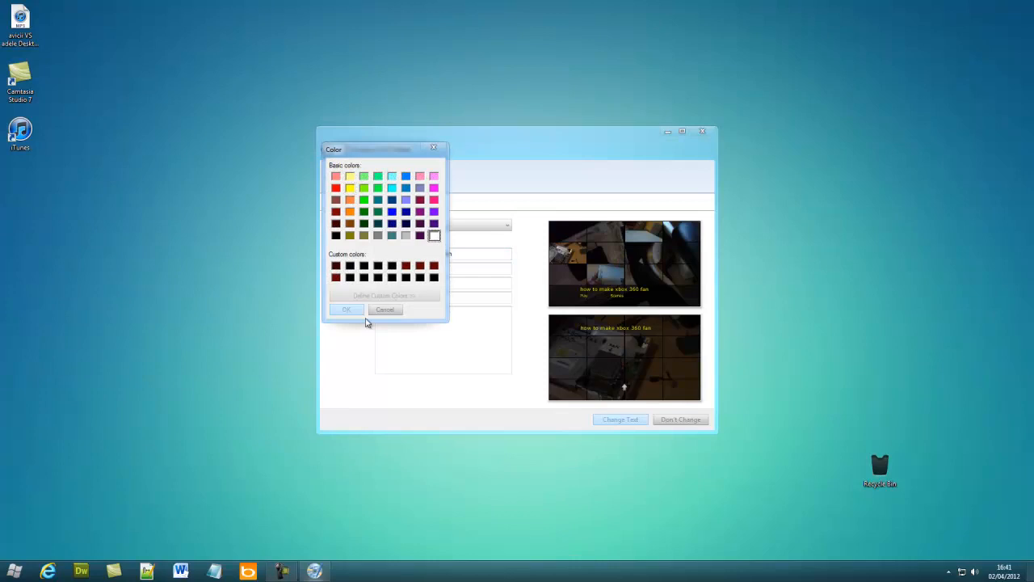
left_click(351, 312)
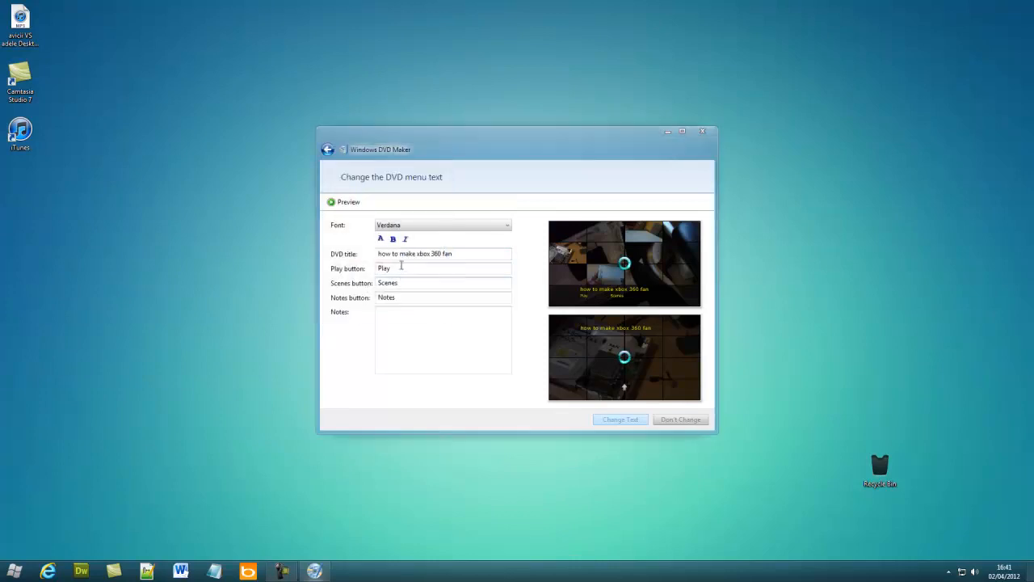
left_click_drag(400, 268, 375, 268)
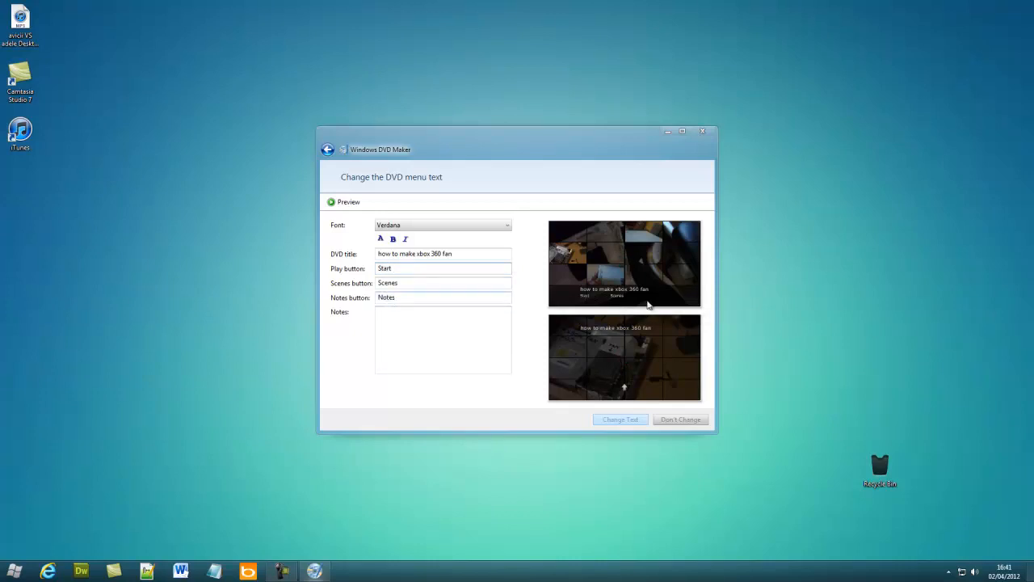
Step: Enter "shshs" as trial text in the DVD notes and remove it
left_click(411, 340)
type("shshs")
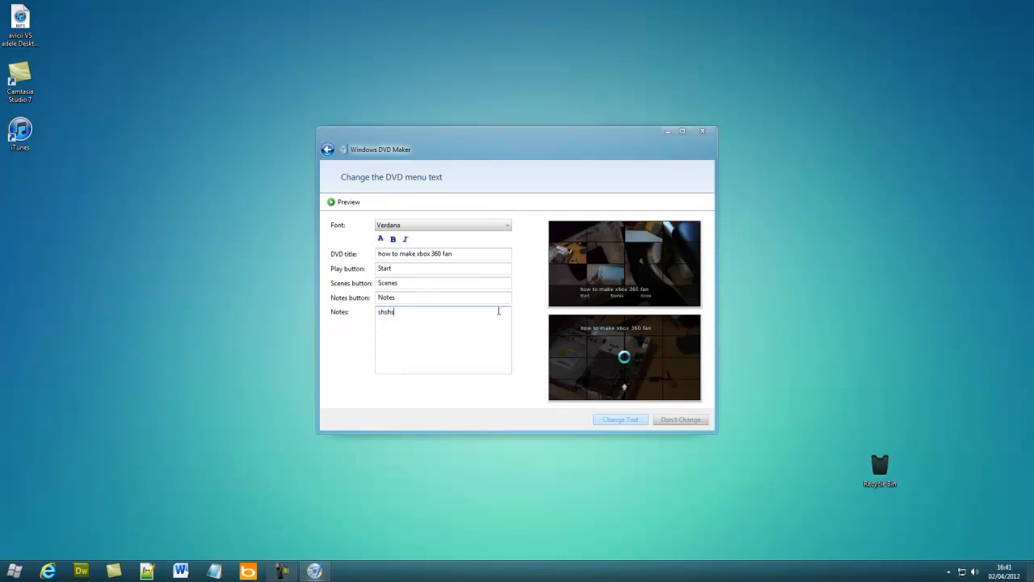
key("BackSpace")
Step: Clear the Notes button label and apply the changes to the DVD menu text
key("shift+Tab")
key("BackSpace")
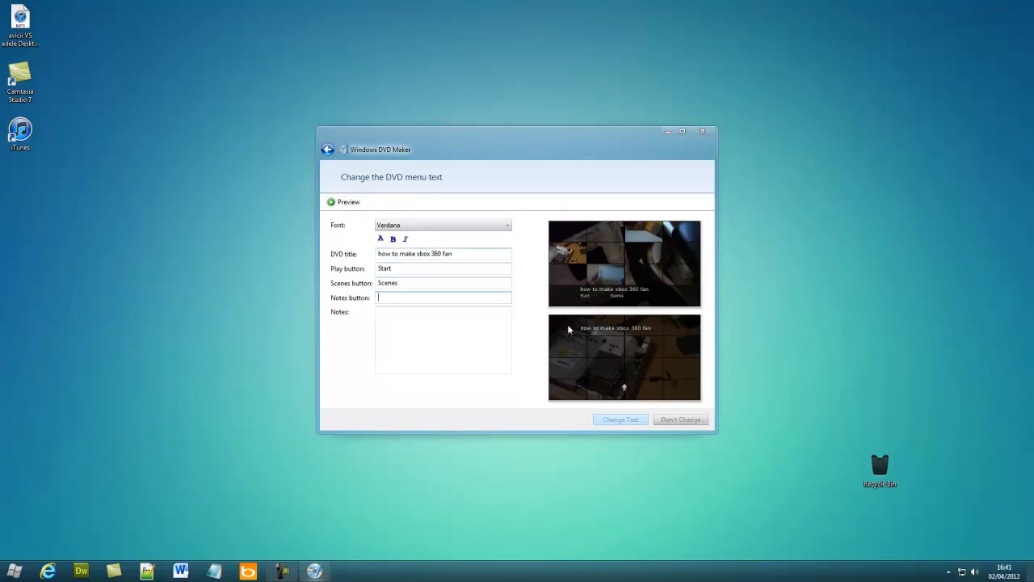
left_click(633, 419)
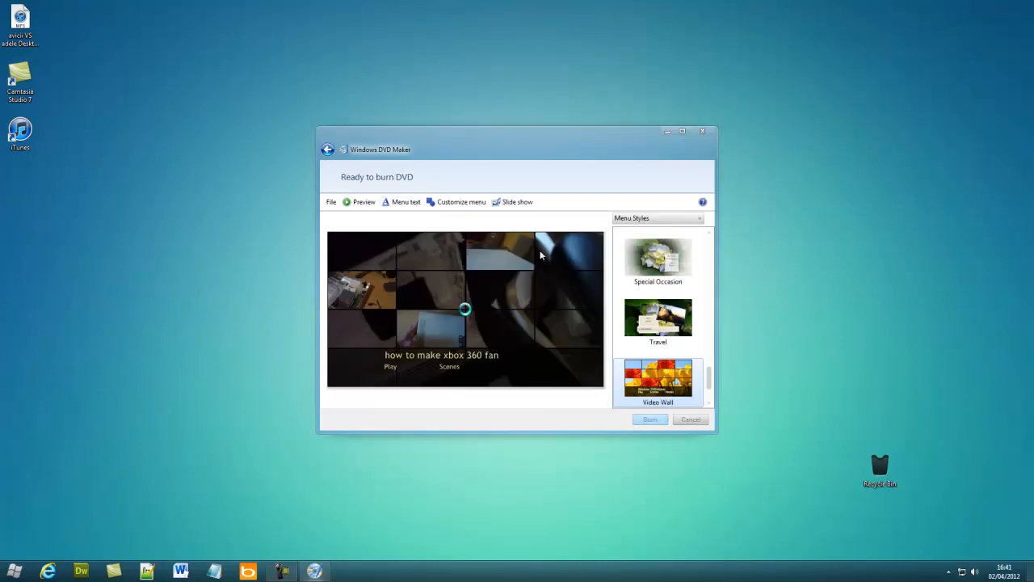
Step: Open the DVD menu style customization and preview the DVD with its menu
left_click(461, 202)
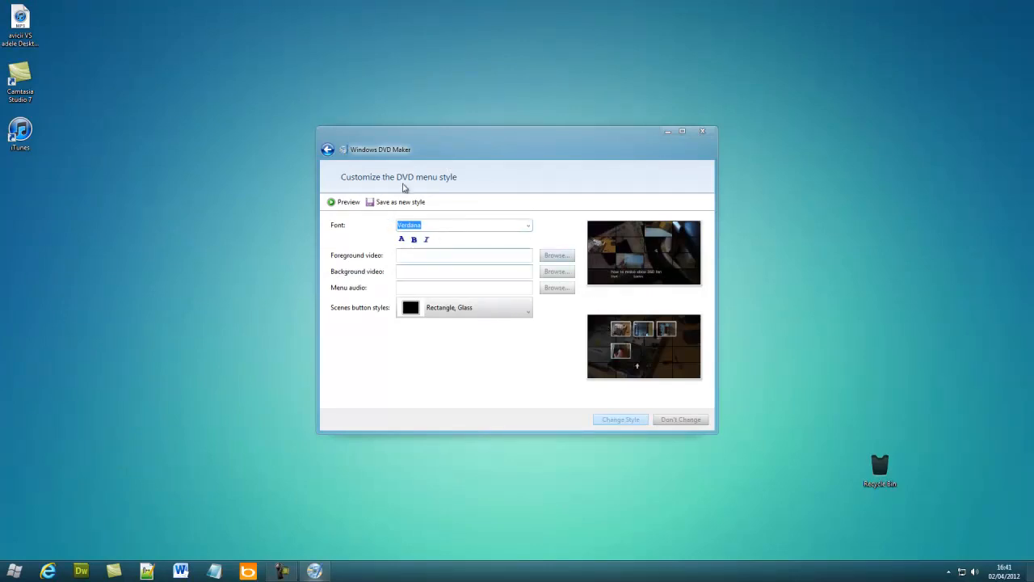
left_click(352, 205)
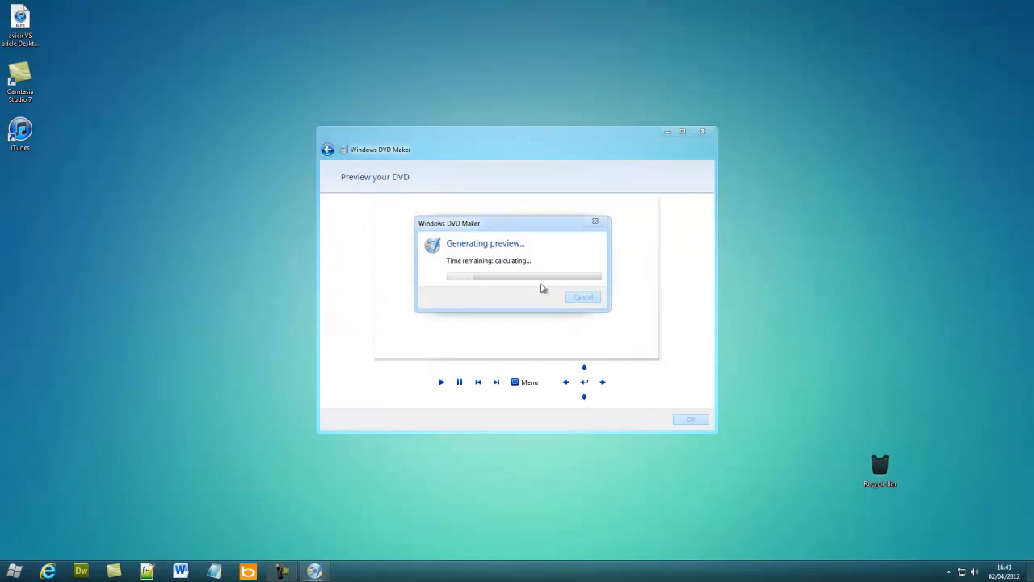
left_click(587, 293)
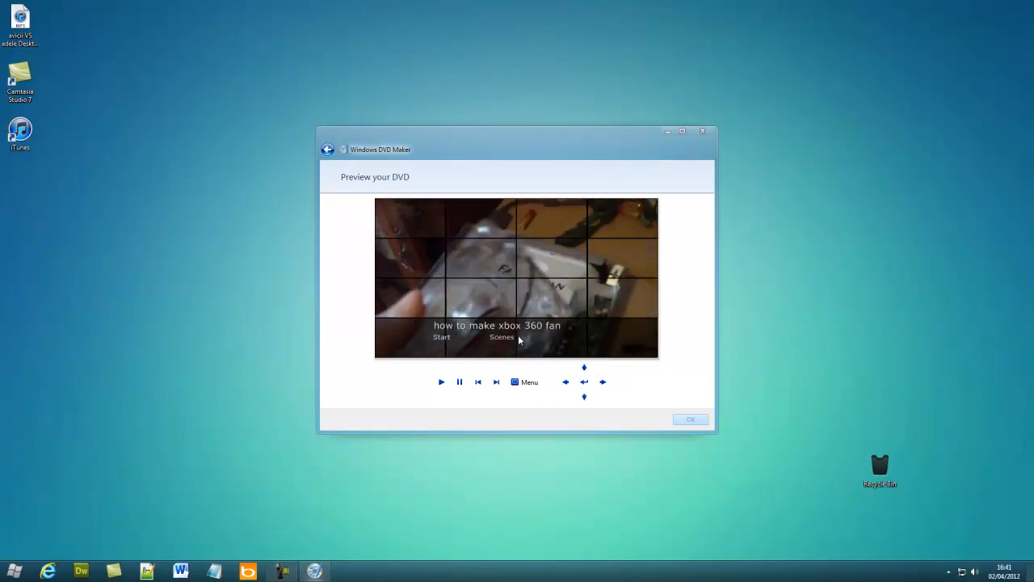
Step: View the Scenes page in the DVD preview, then leave the preview and exit the DVD project without saving
left_click(507, 336)
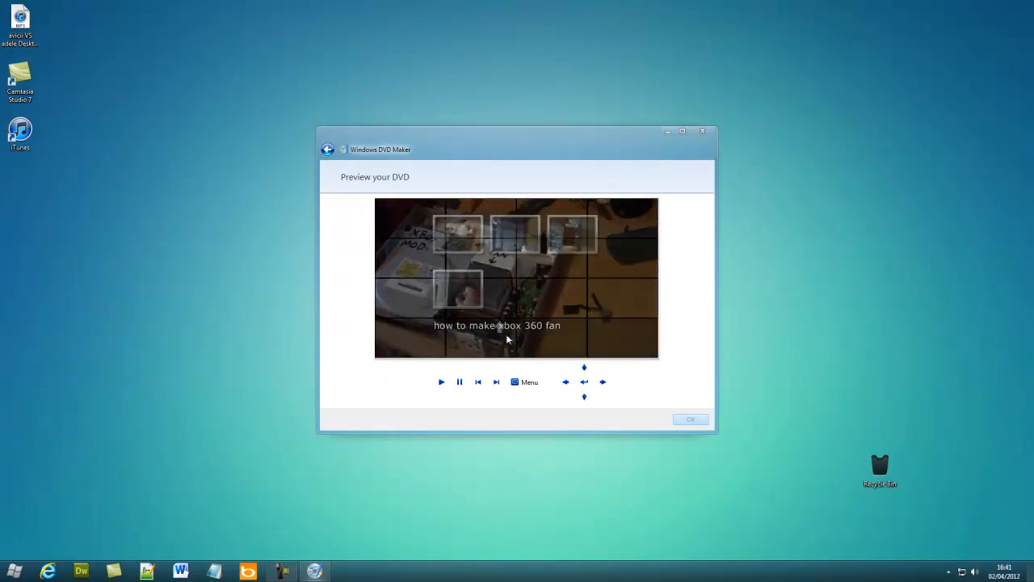
left_click(675, 419)
left_click(328, 150)
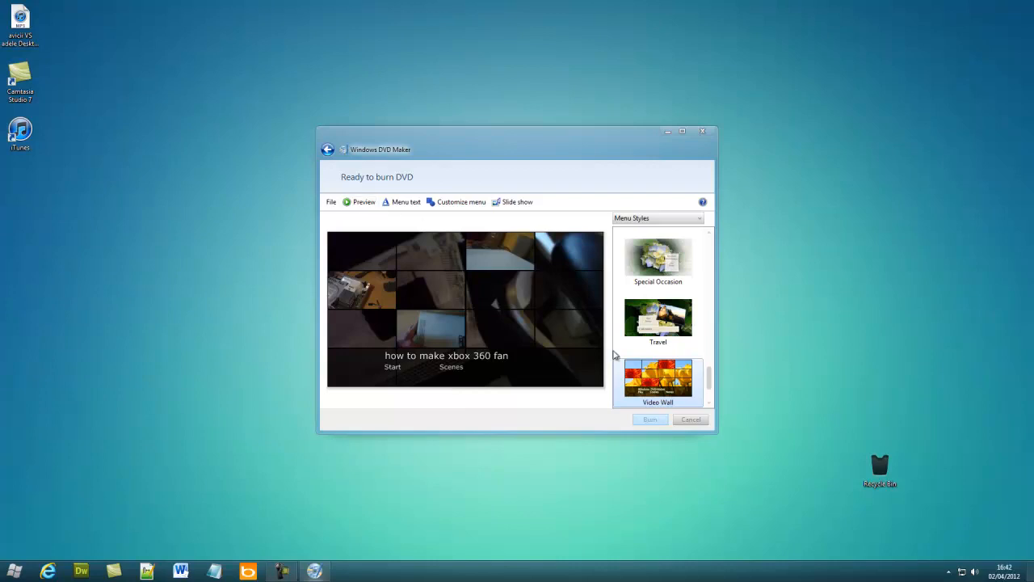
left_click(691, 421)
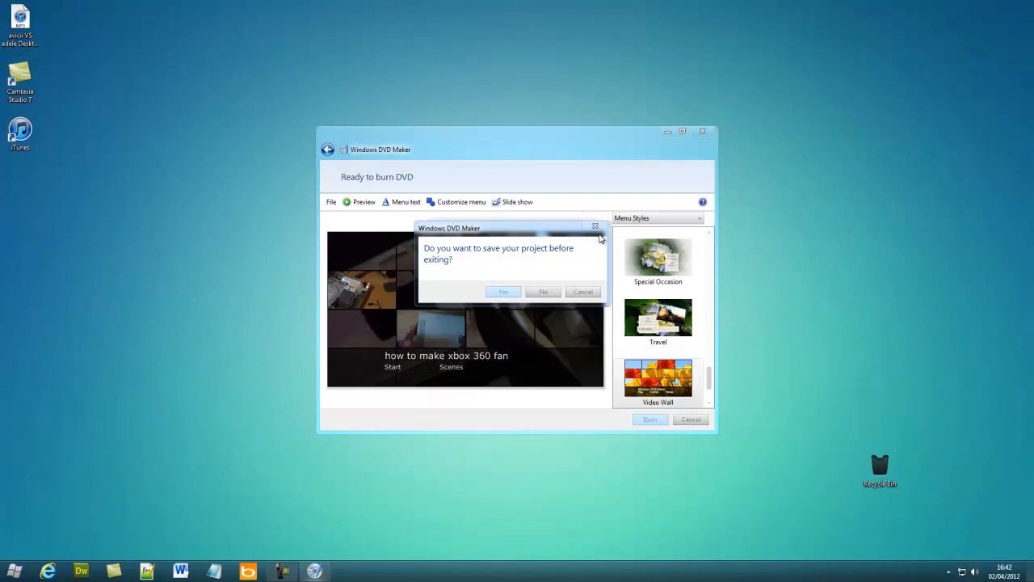
left_click(543, 292)
Step: Search the computer for "calculator", launch Calculator and reposition its window on the desktop
key("super")
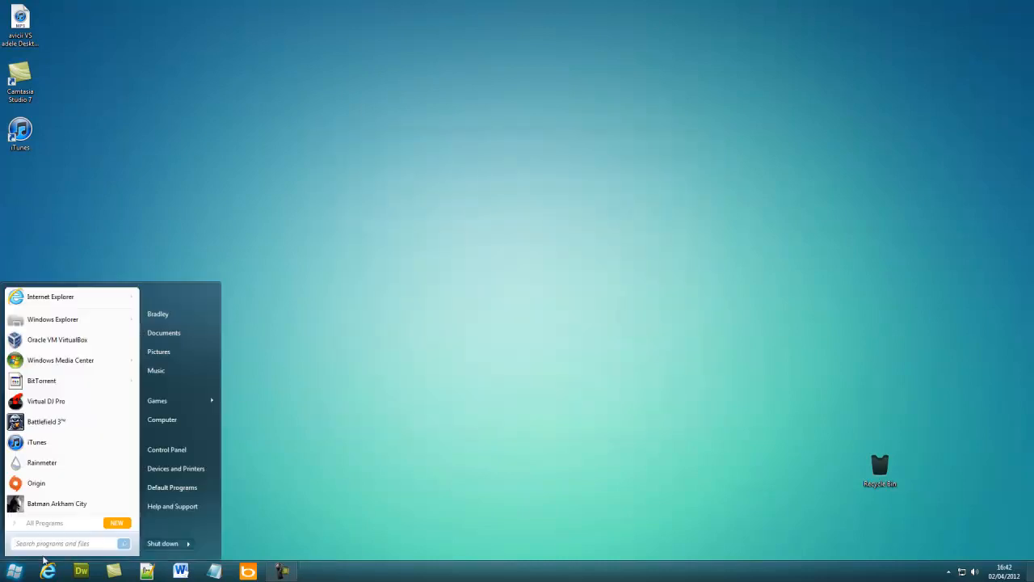
type("calculator")
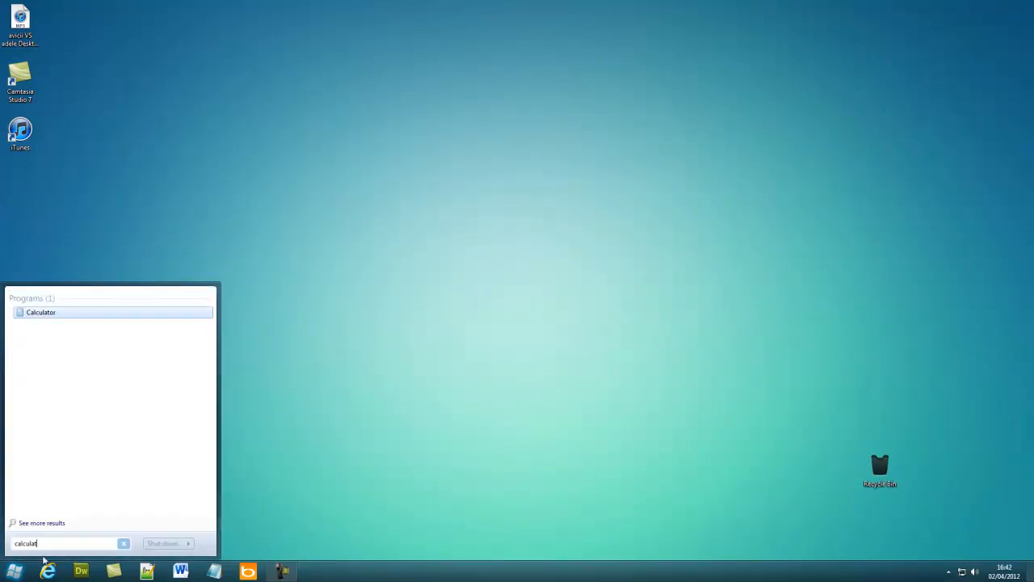
left_click(70, 313)
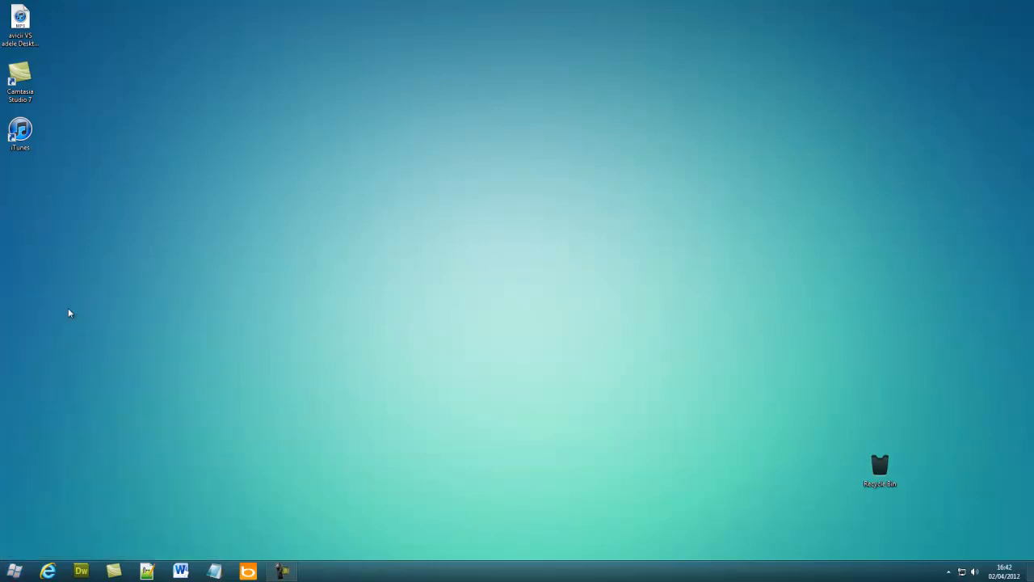
left_click_drag(353, 163, 515, 170)
Step: Switch Calculator through the Scientific, Programmer and Statistics modes and back to Scientific
left_click(496, 179)
left_click(503, 201)
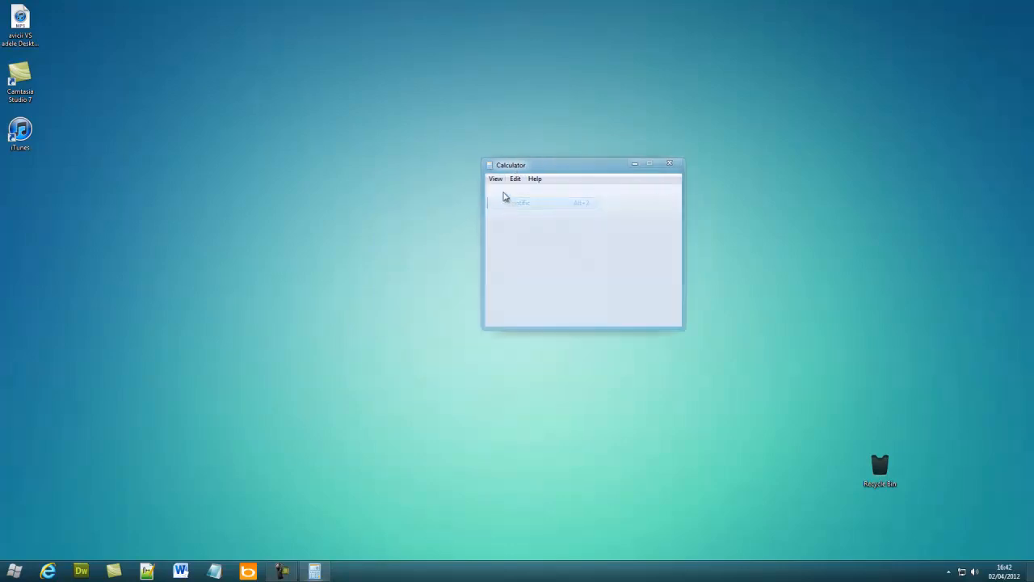
left_click(495, 179)
left_click(508, 215)
left_click(495, 179)
left_click(512, 226)
left_click(495, 179)
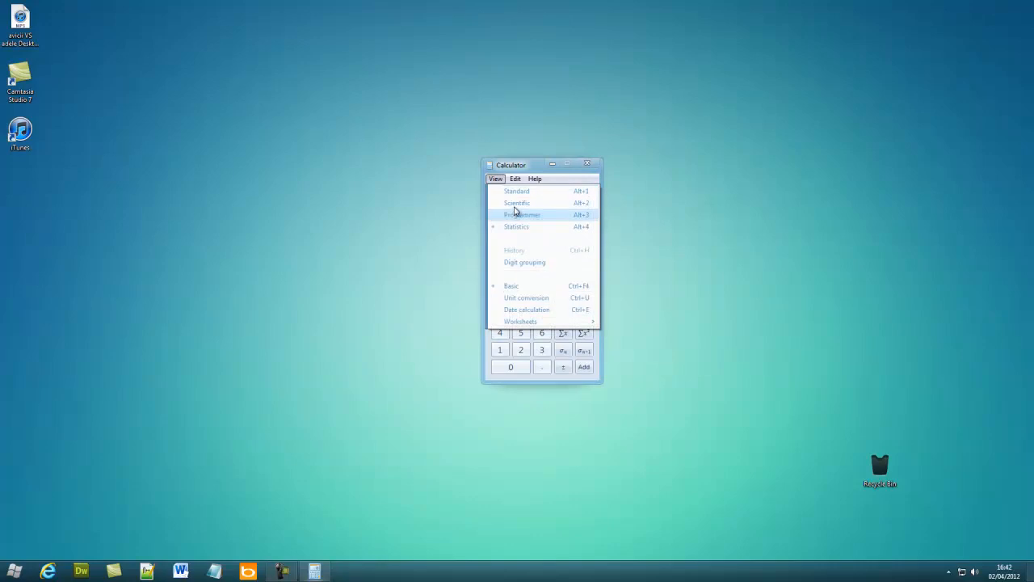
left_click(515, 203)
Step: Show Calculator's Unit conversion pane and replace it with the Date calculation pane
left_click(495, 179)
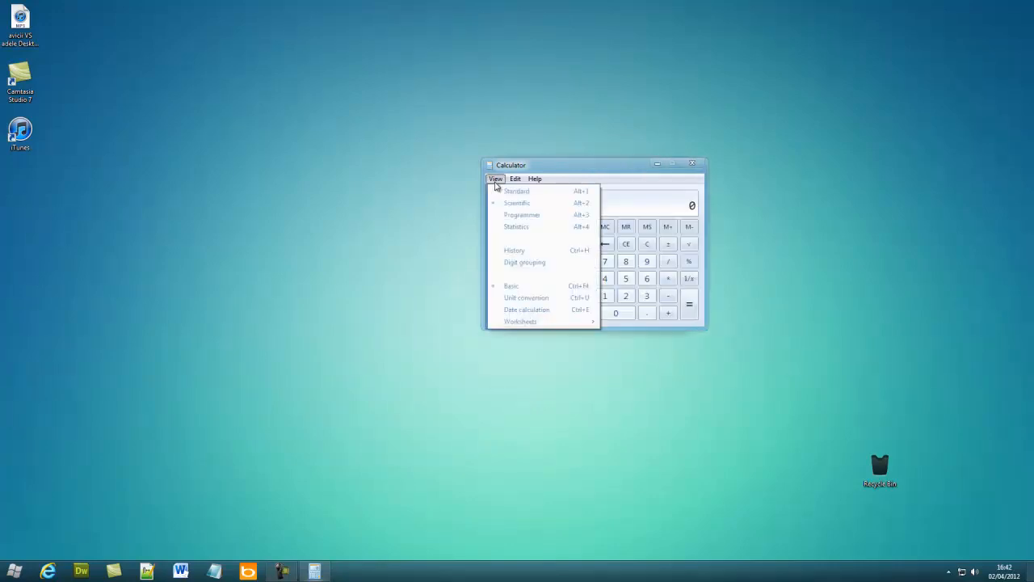
mouse_move(541, 322)
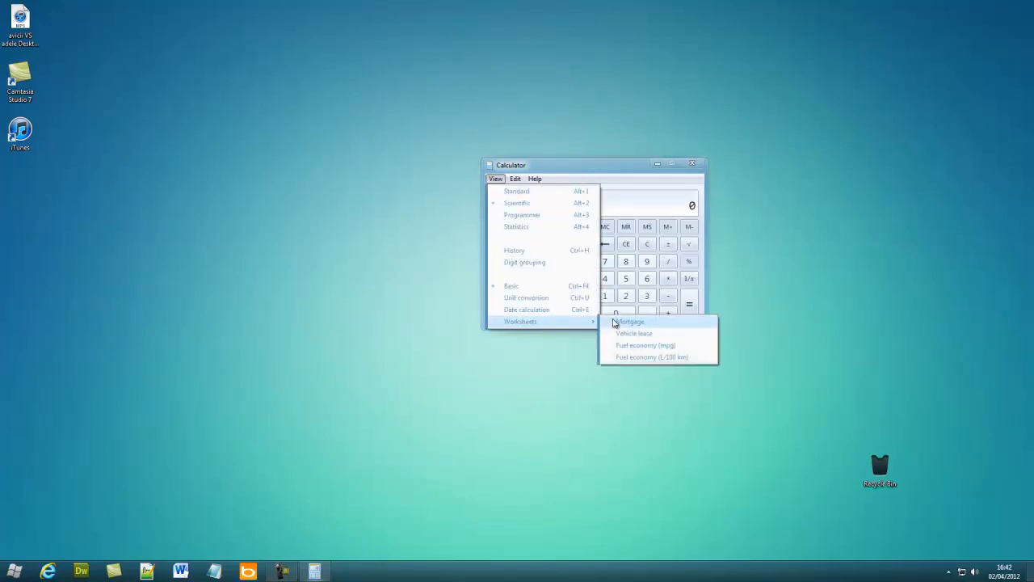
left_click(572, 298)
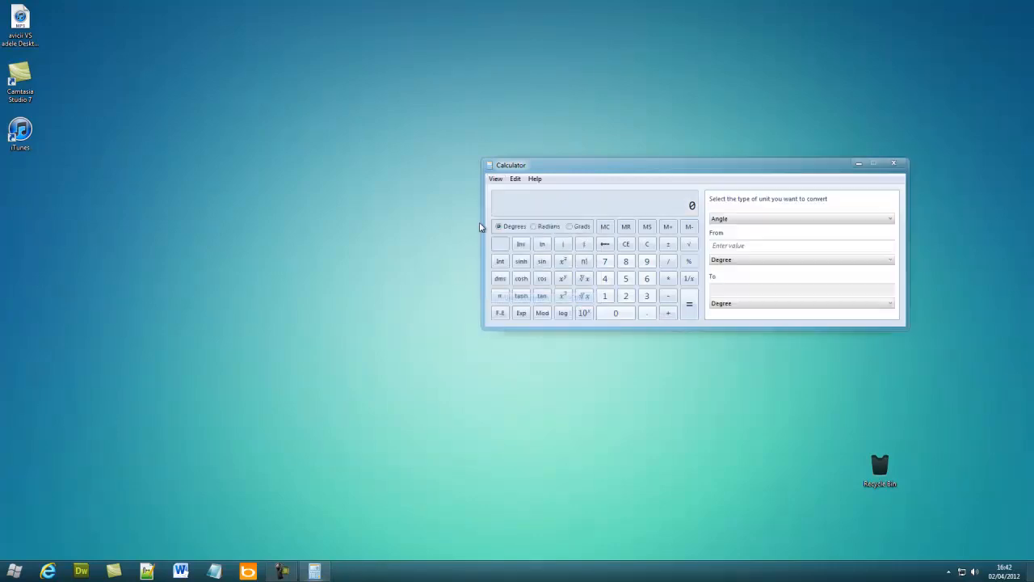
left_click(495, 178)
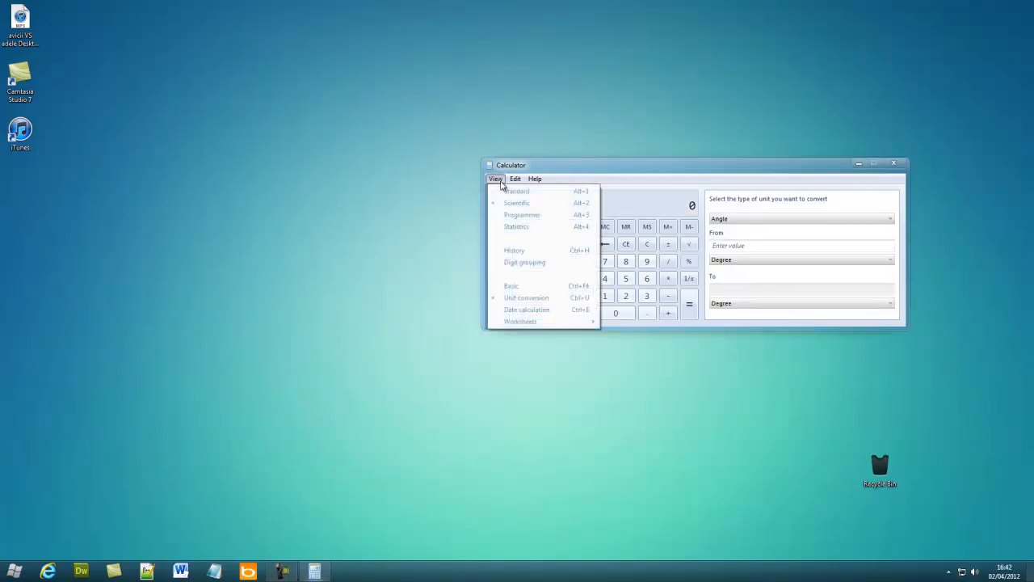
left_click(542, 310)
Step: Open the Mortgage worksheet in Calculator, reposition the window and look through the values it can calculate
left_click(496, 178)
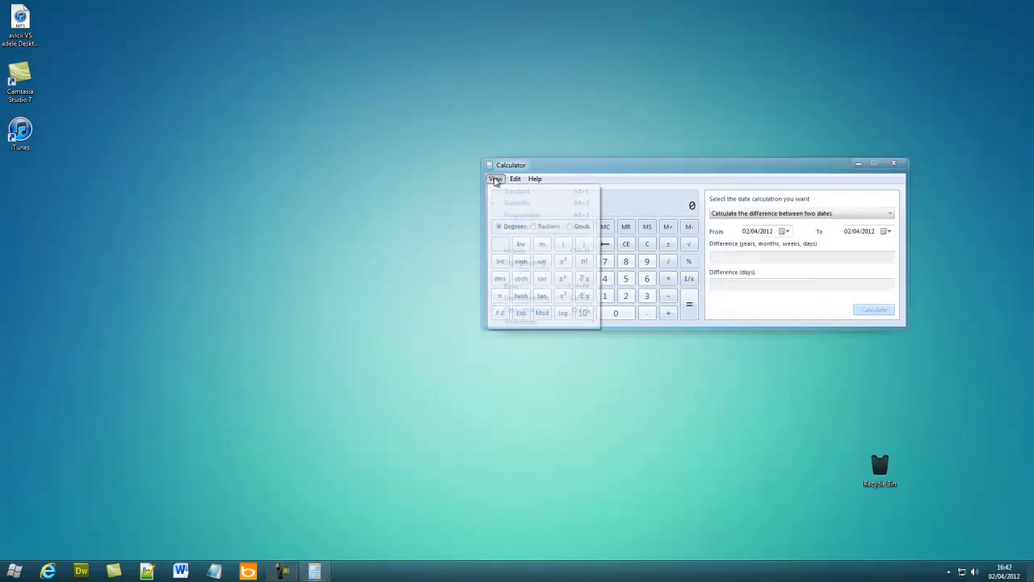
mouse_move(547, 328)
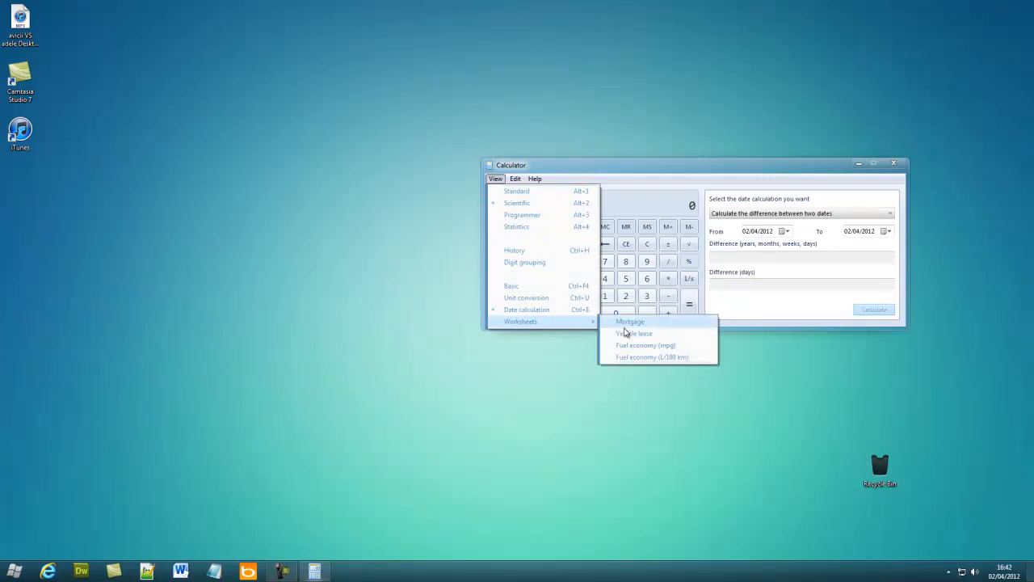
left_click(675, 324)
key("5")
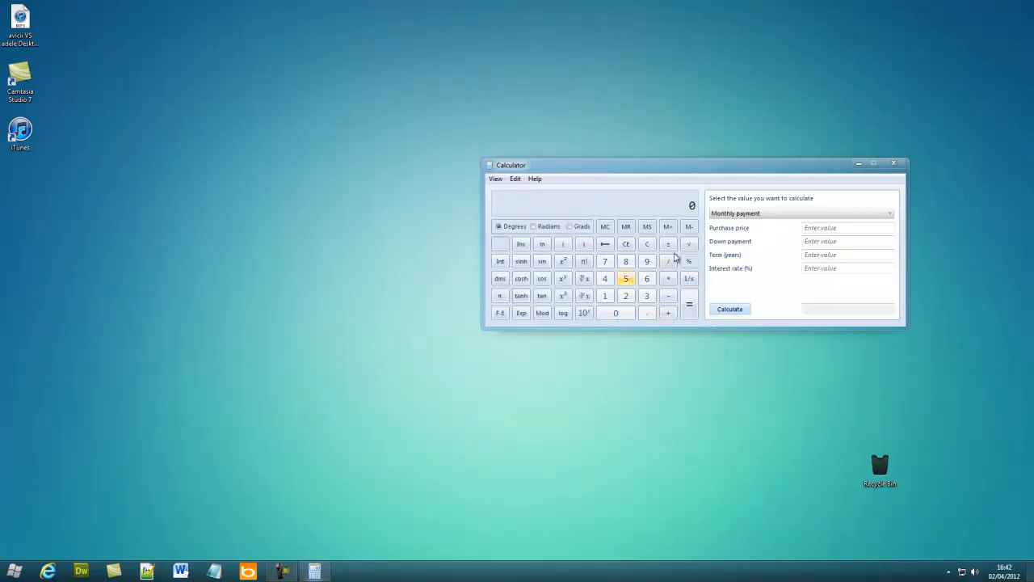
left_click_drag(695, 173, 544, 196)
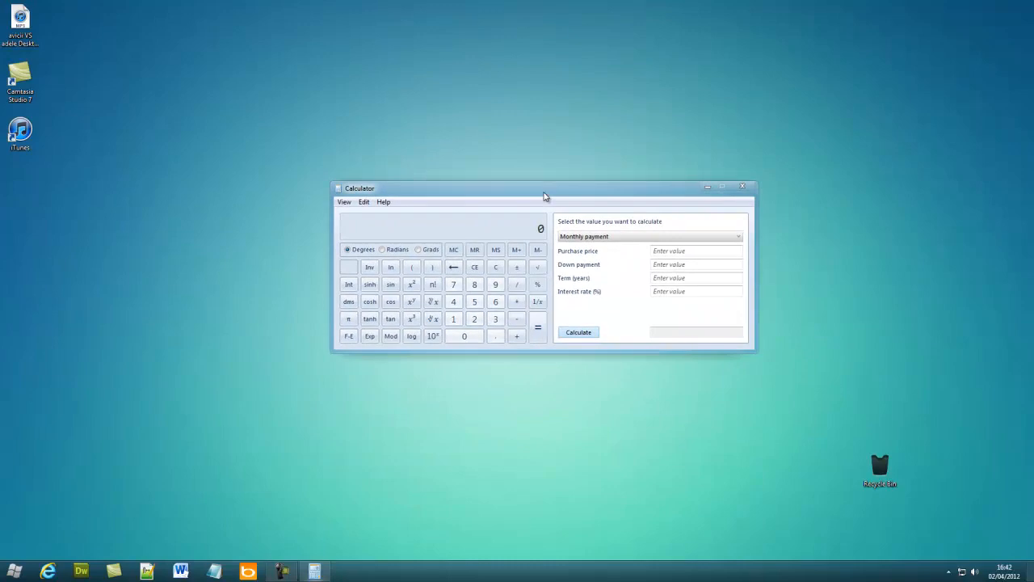
left_click(612, 236)
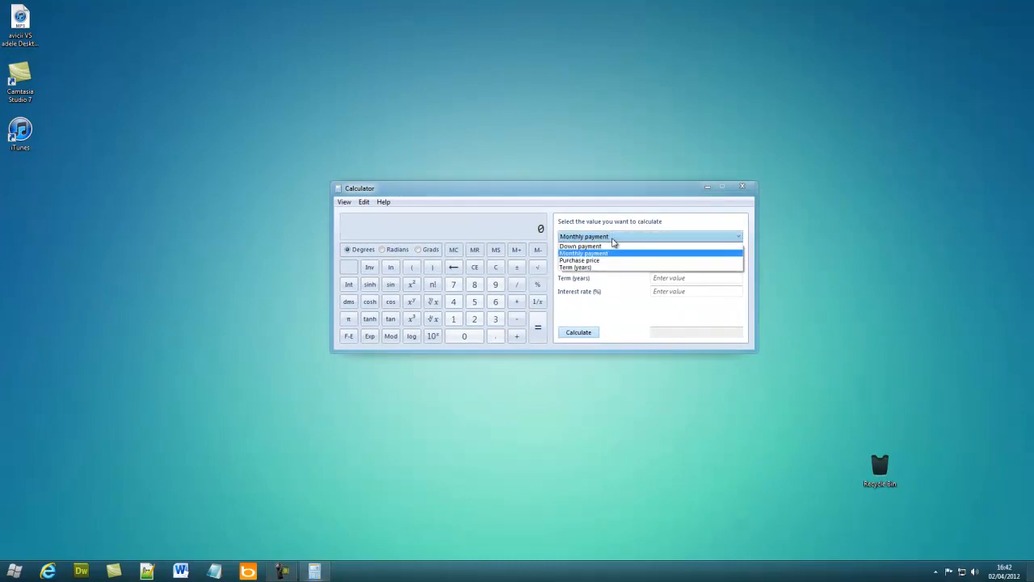
left_click(610, 224)
Step: Turn on digit grouping and History in Calculator and reposition its window
left_click(344, 202)
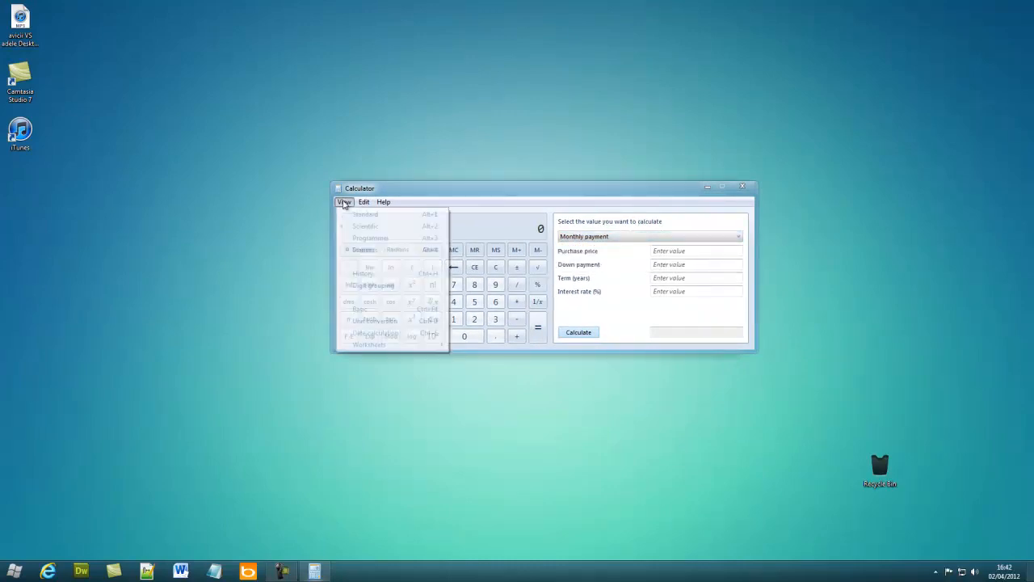
left_click(400, 286)
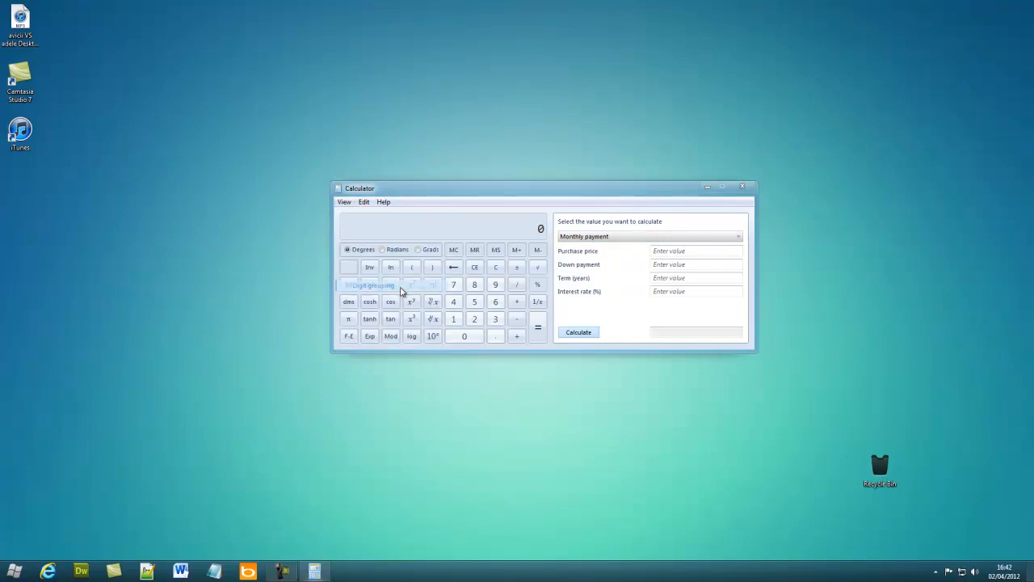
left_click(344, 202)
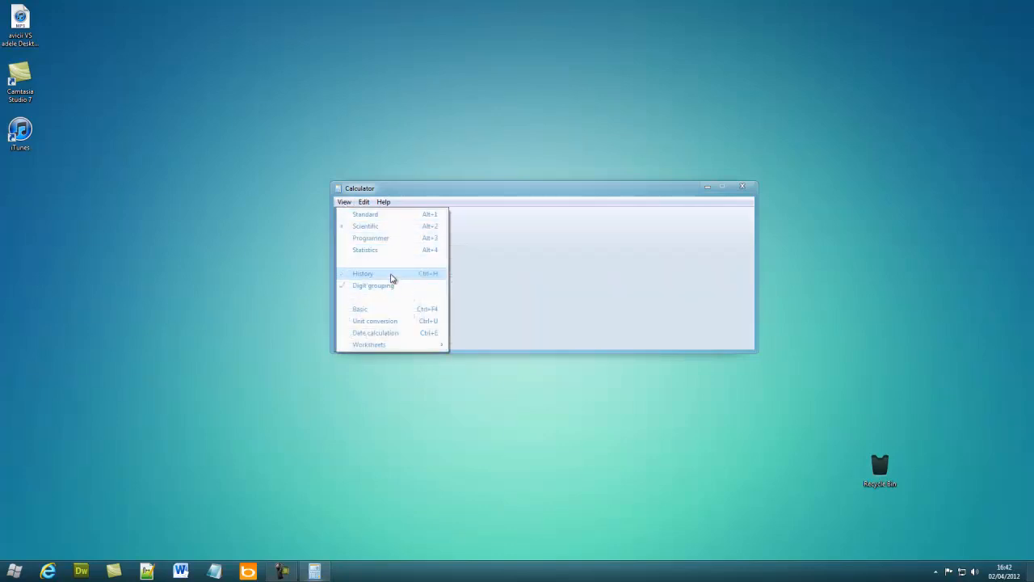
left_click(392, 279)
left_click(344, 202)
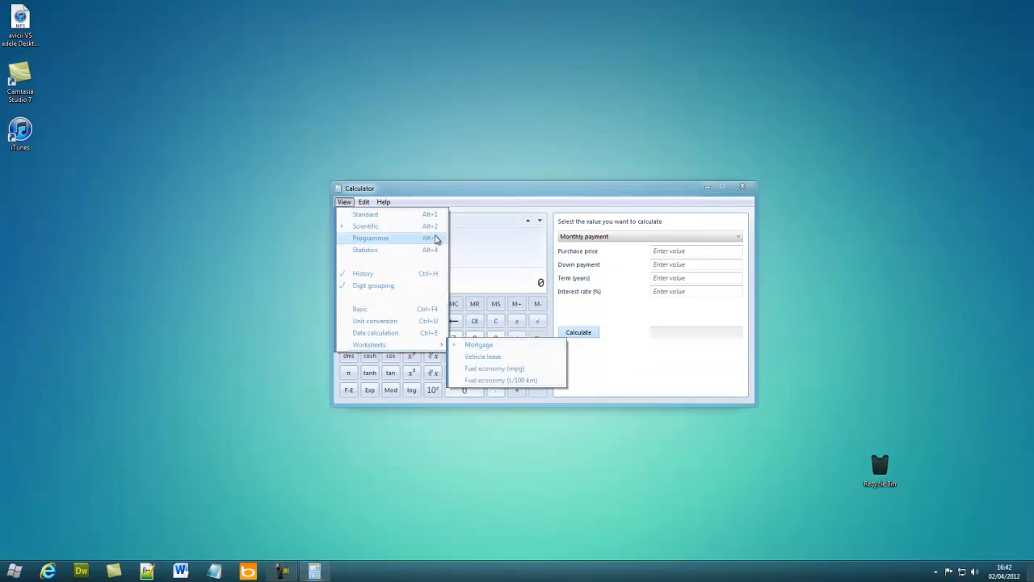
left_click_drag(630, 197, 693, 210)
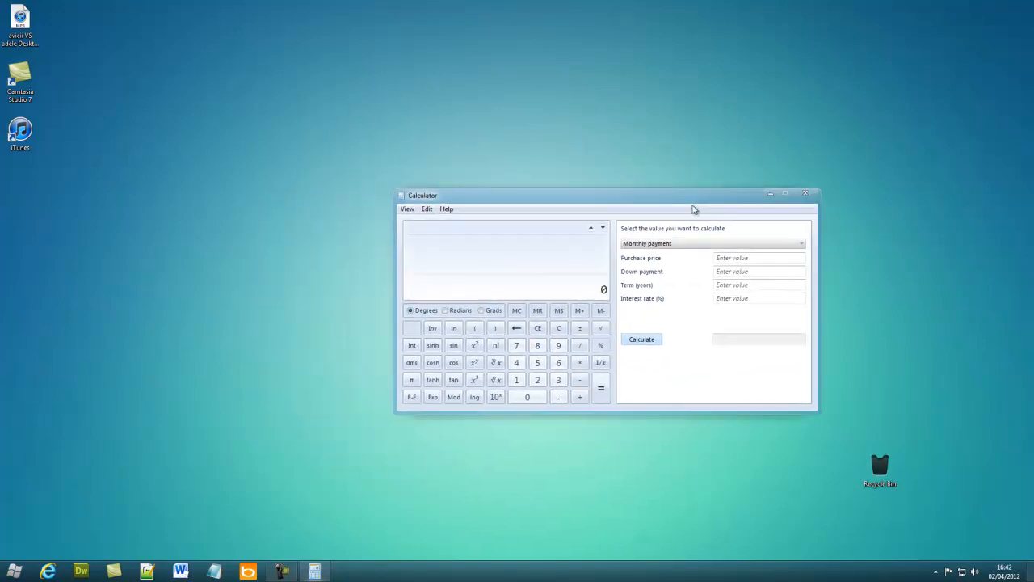
Step: Set the Mortgage worksheet to calculate the Down payment and close Calculator
left_click(696, 246)
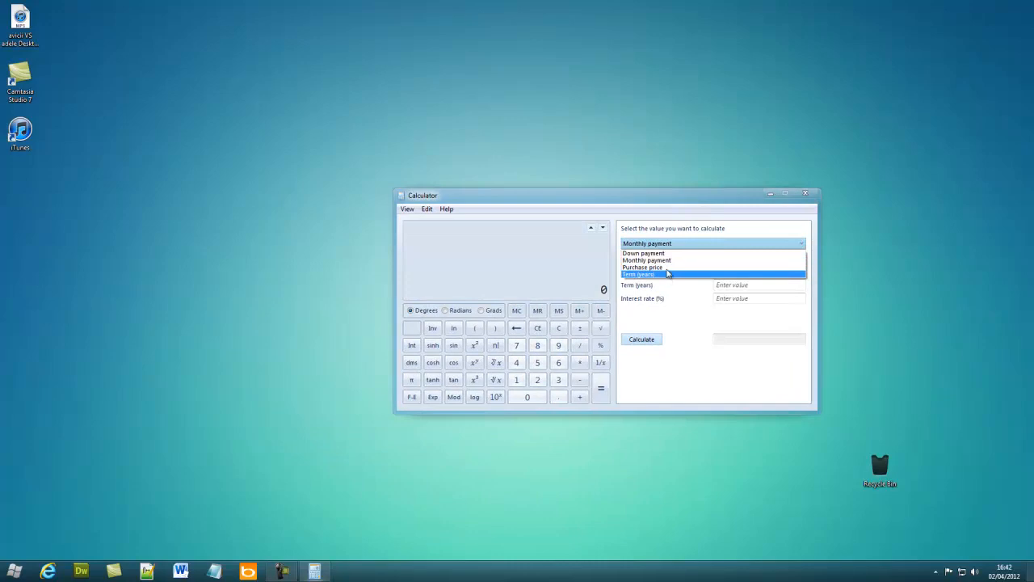
left_click(670, 253)
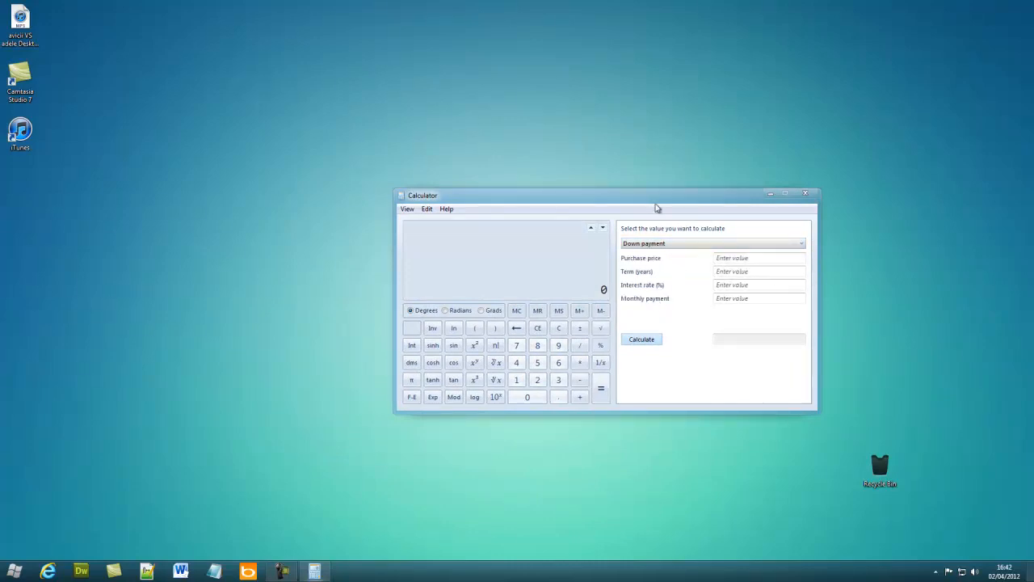
left_click(805, 193)
Step: Search the computer for "restore", launch System Restore and show more restore points in its list
left_click(10, 573)
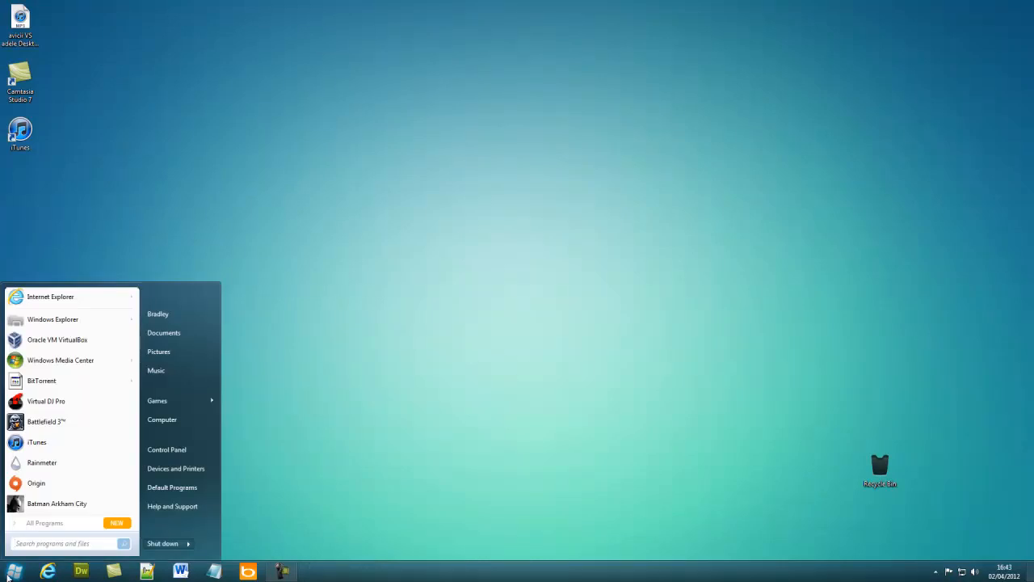
type("restore")
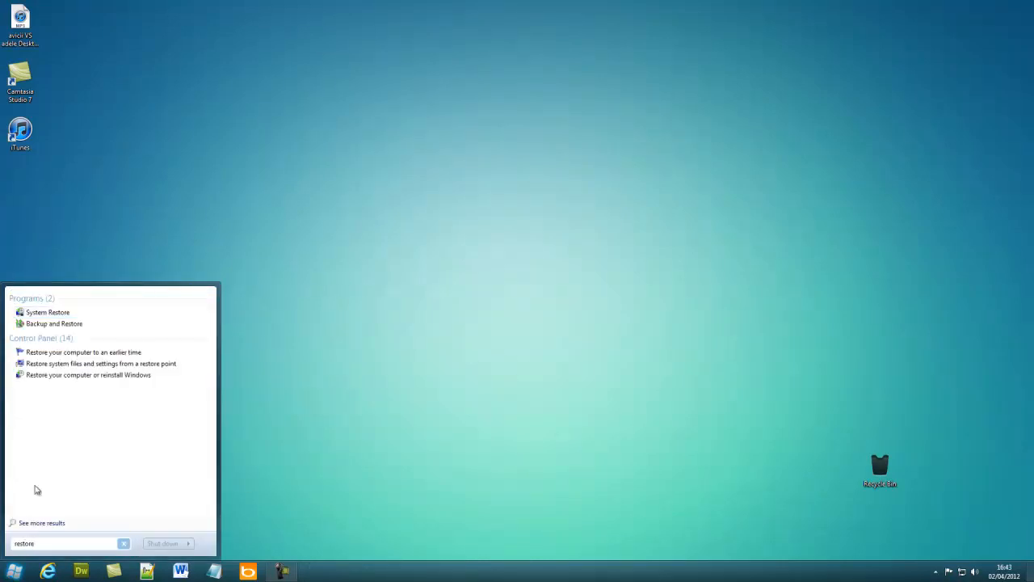
left_click(48, 312)
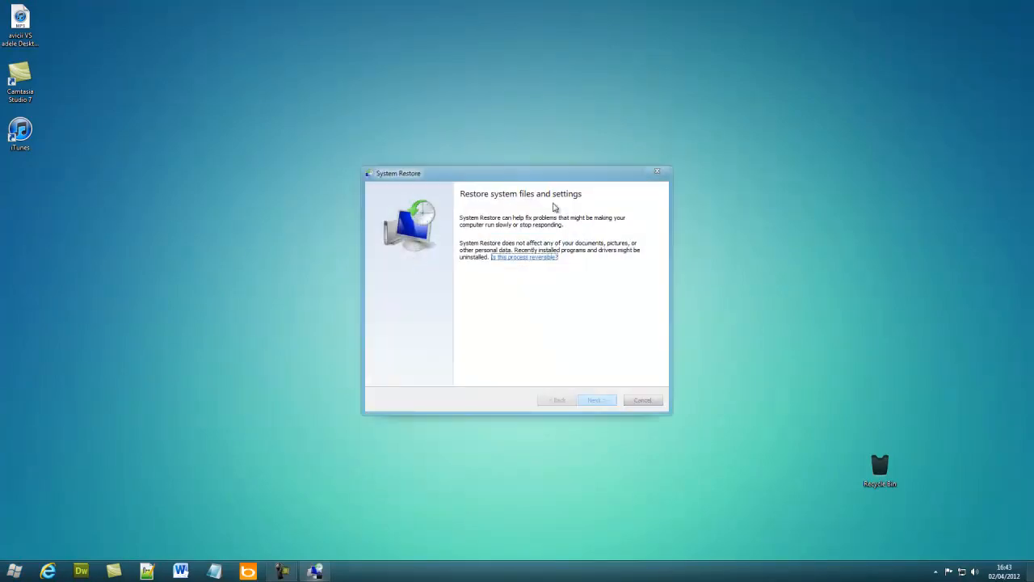
left_click(606, 401)
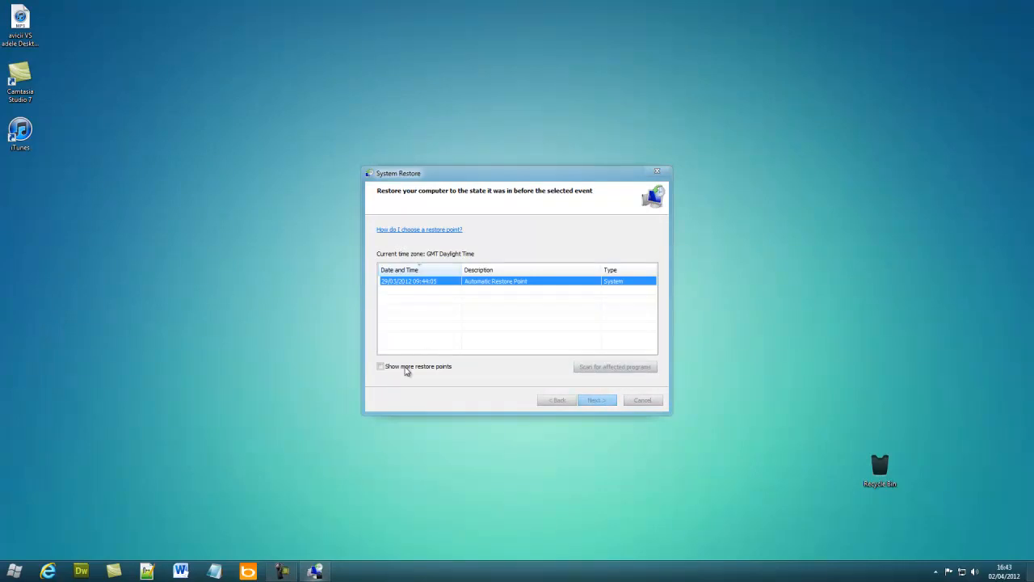
left_click(380, 367)
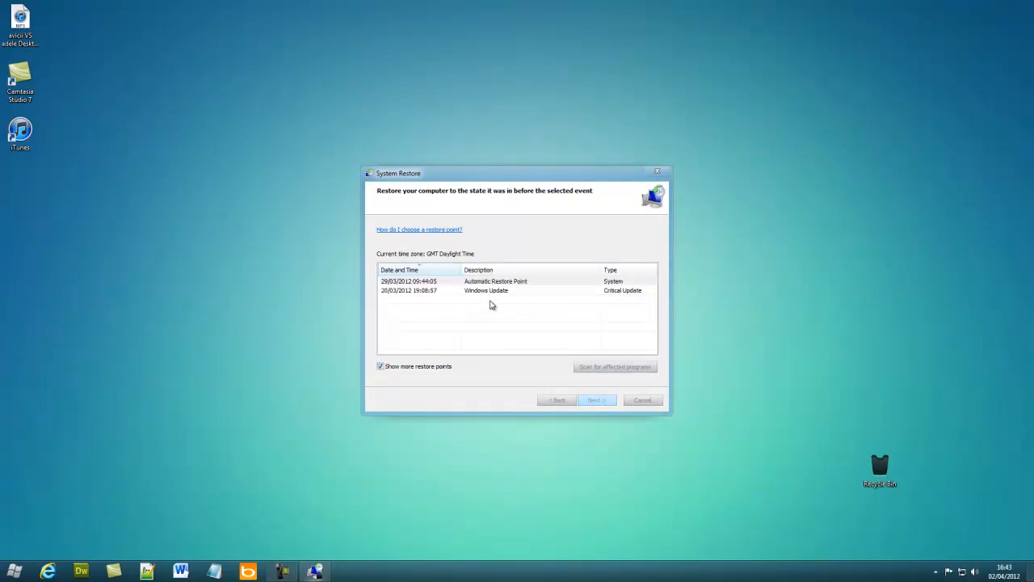
Step: Select the Windows Update restore point of 20/03/2012, view its confirmation page and cancel System Restore
left_click(508, 292)
left_click(514, 283)
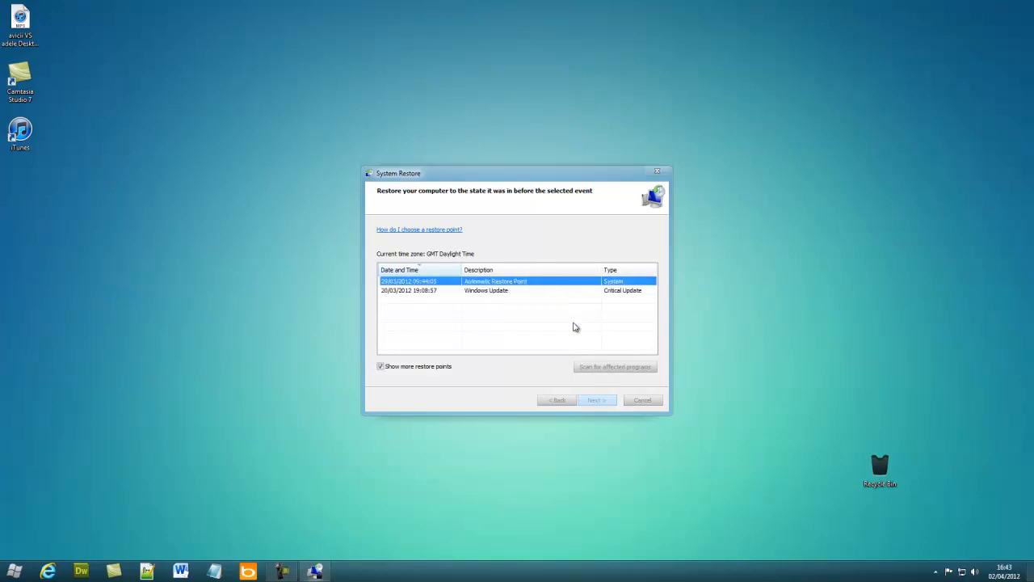
left_click(497, 292)
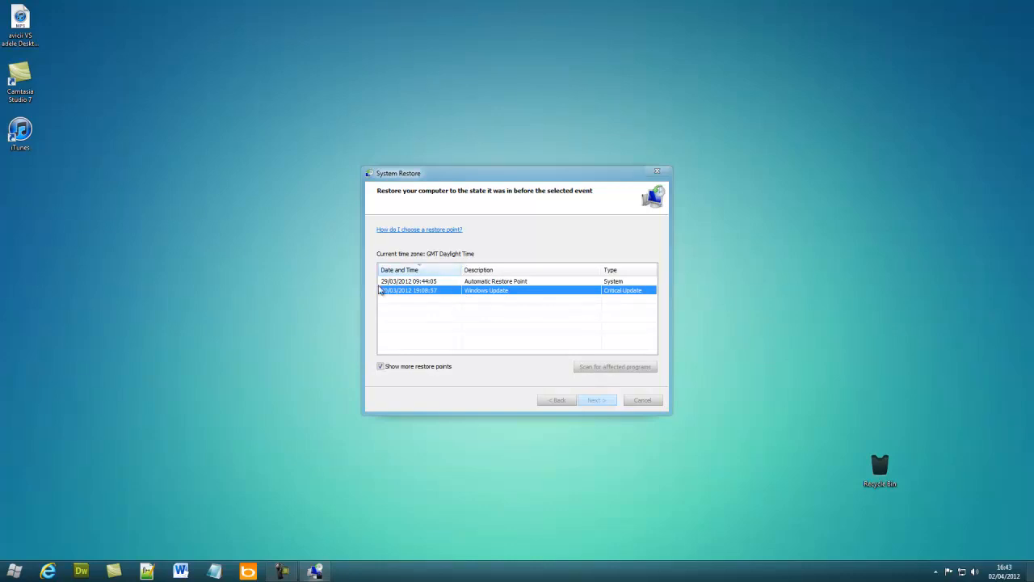
left_click(596, 401)
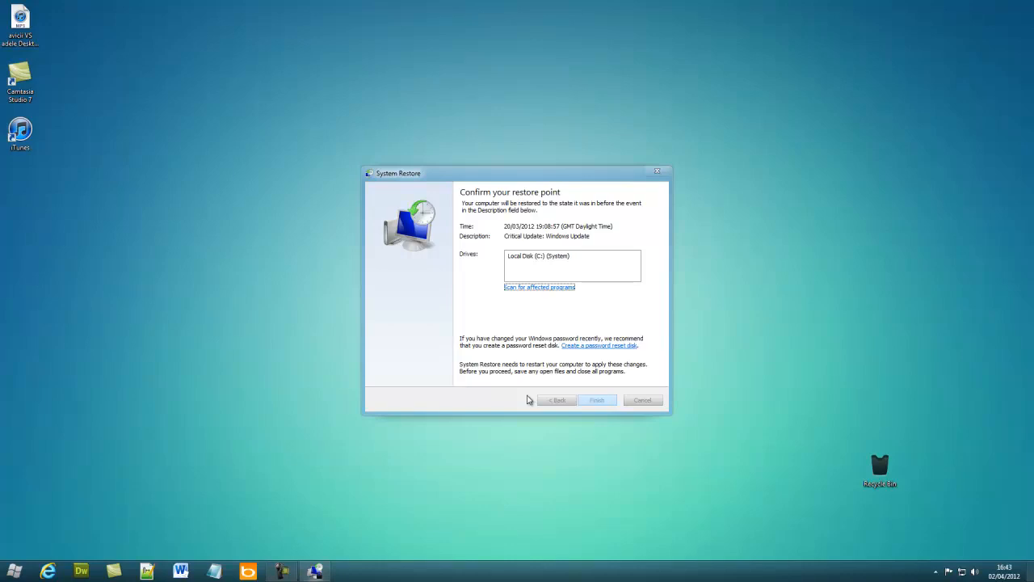
left_click(643, 401)
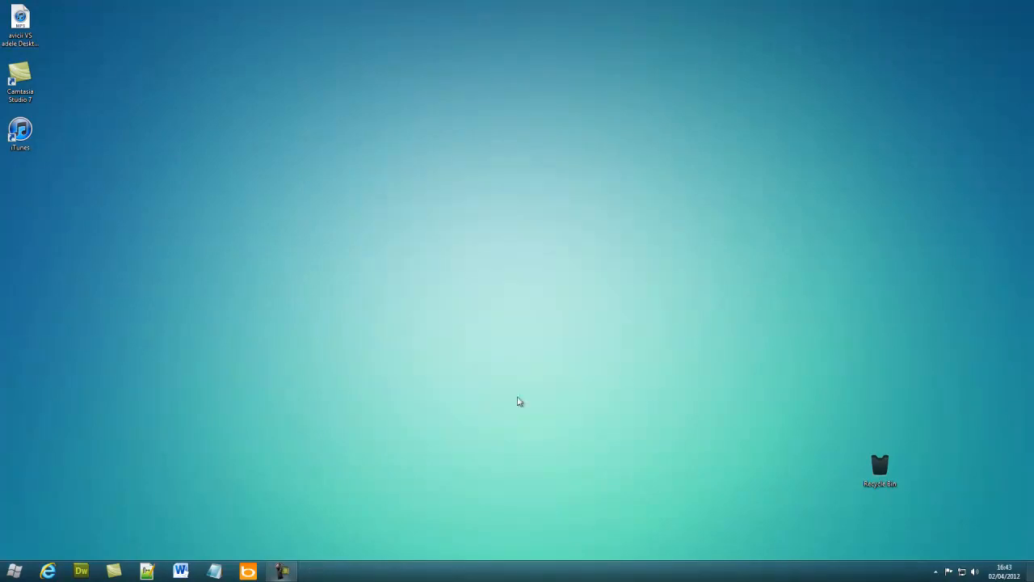
Step: Open Action Center from the notification area and expand the Security section to examine its protection settings
left_click(949, 571)
left_click(948, 571)
left_click(948, 571)
left_click(944, 539)
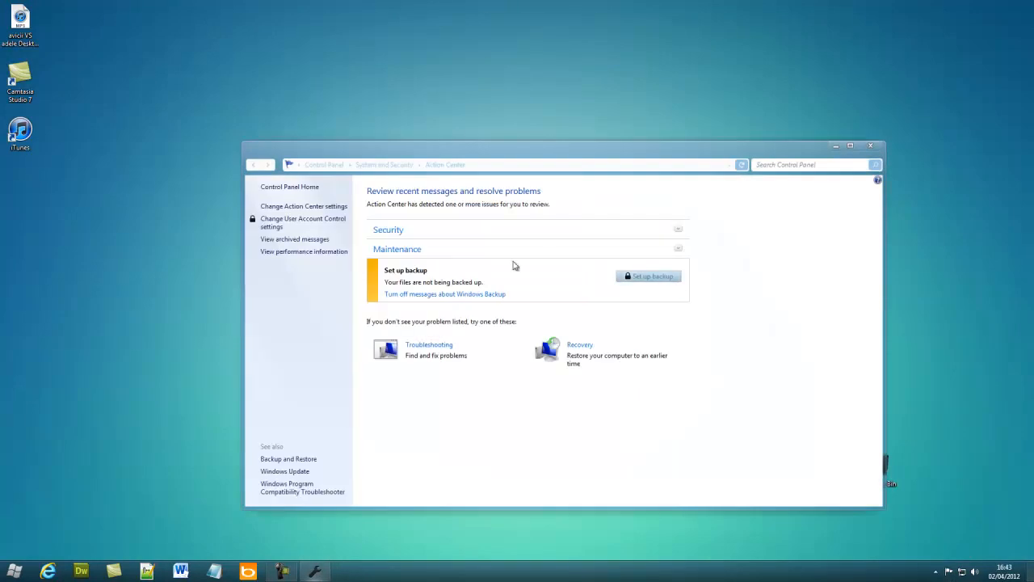
left_click(421, 231)
scroll(478, 293, "down", 4)
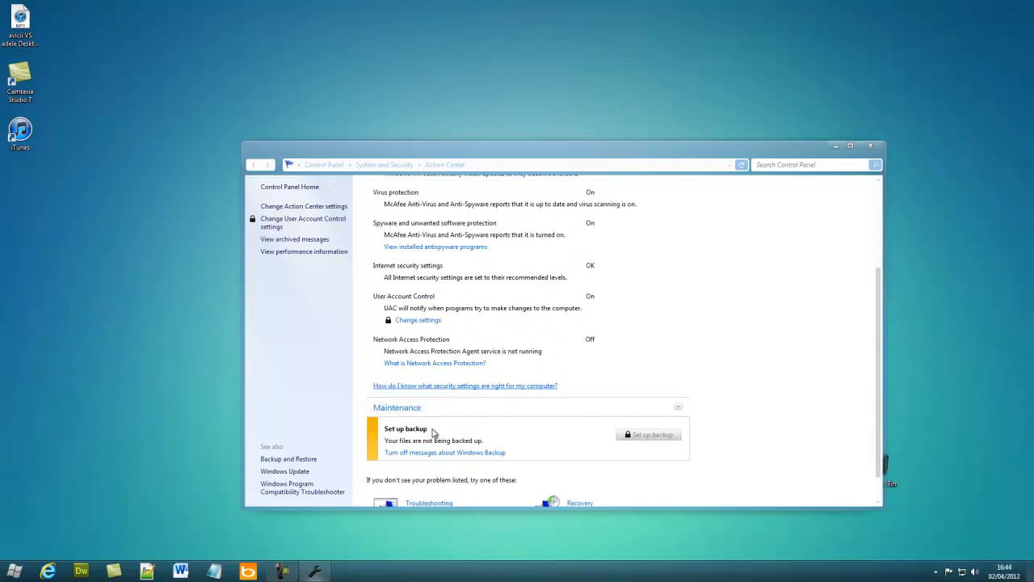
Step: Review the Maintenance section and the security statuses in Action Center, and close the window
scroll(703, 406, "down", 1)
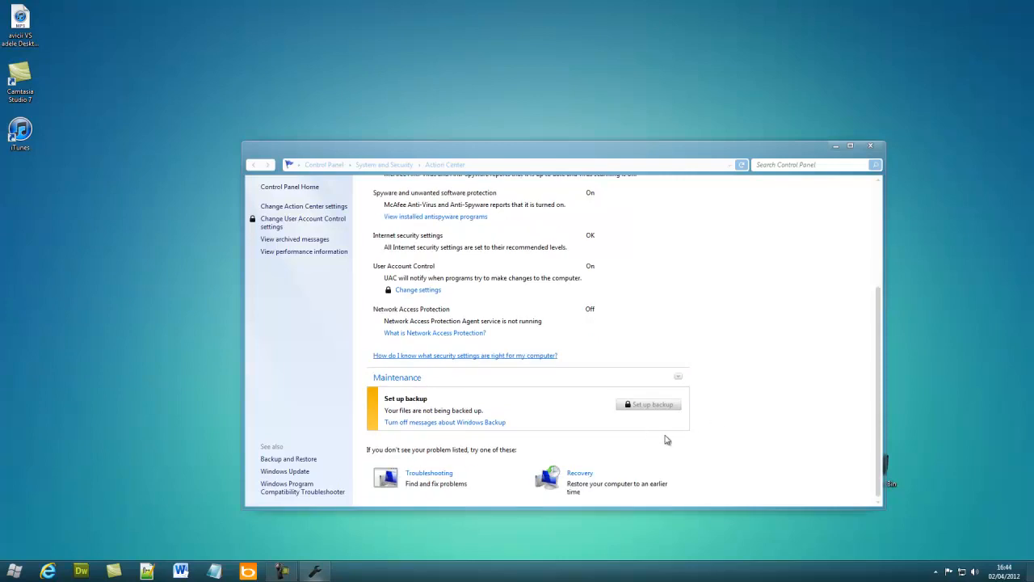
scroll(734, 426, "up", 3)
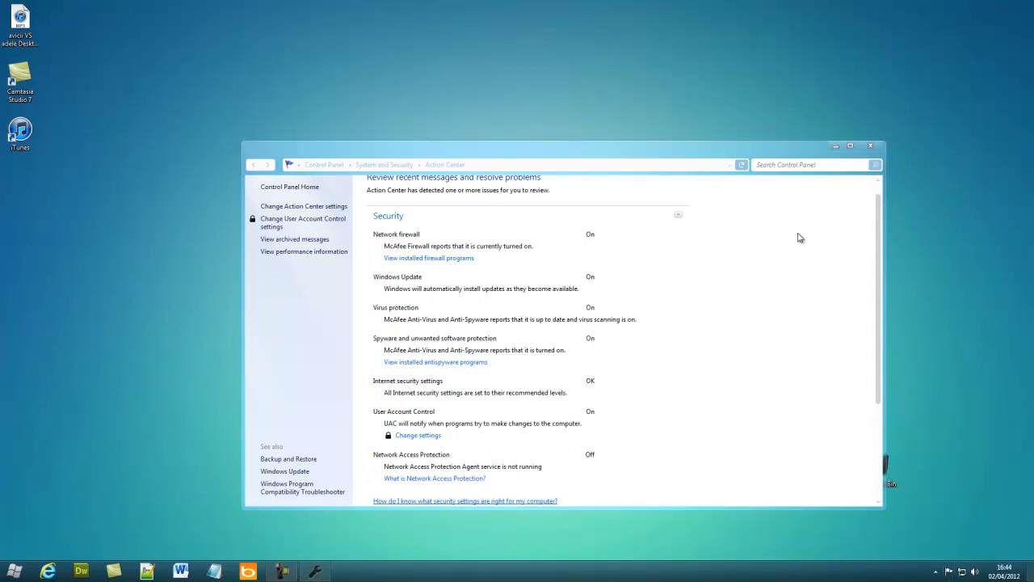
left_click(867, 146)
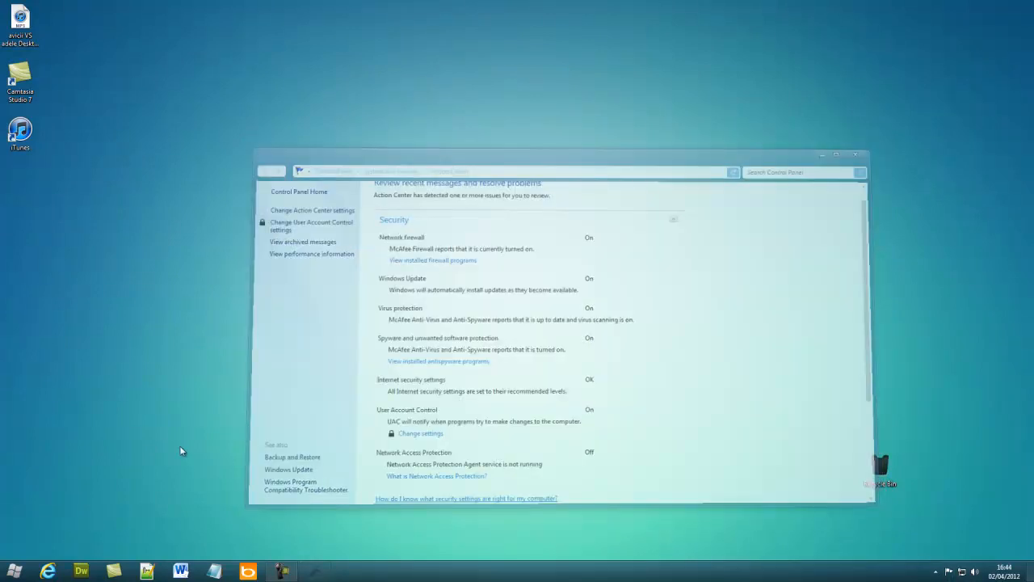
Step: Open Control Panel and go to Power Options under System and Security
key("super")
left_click(169, 449)
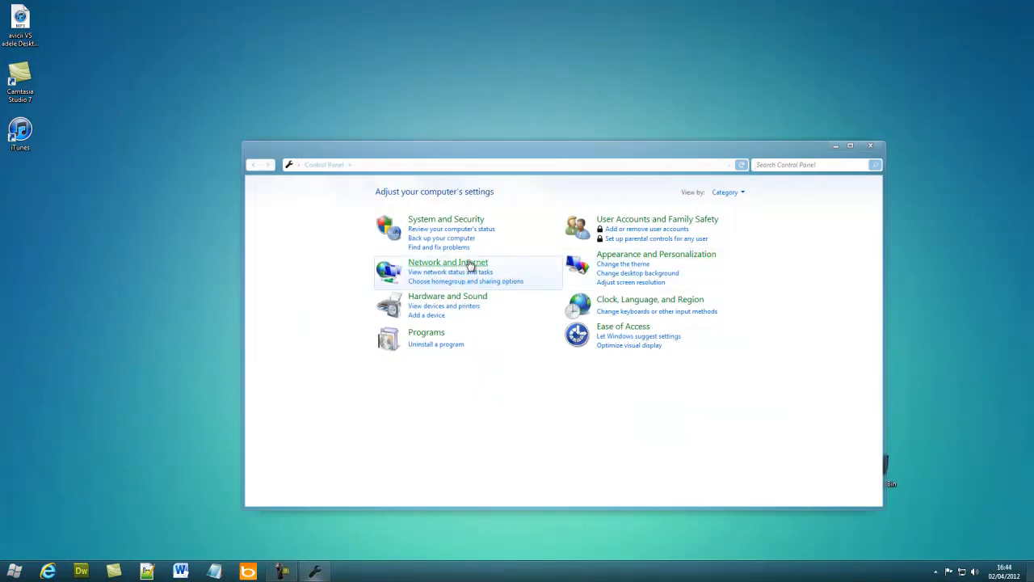
left_click(443, 220)
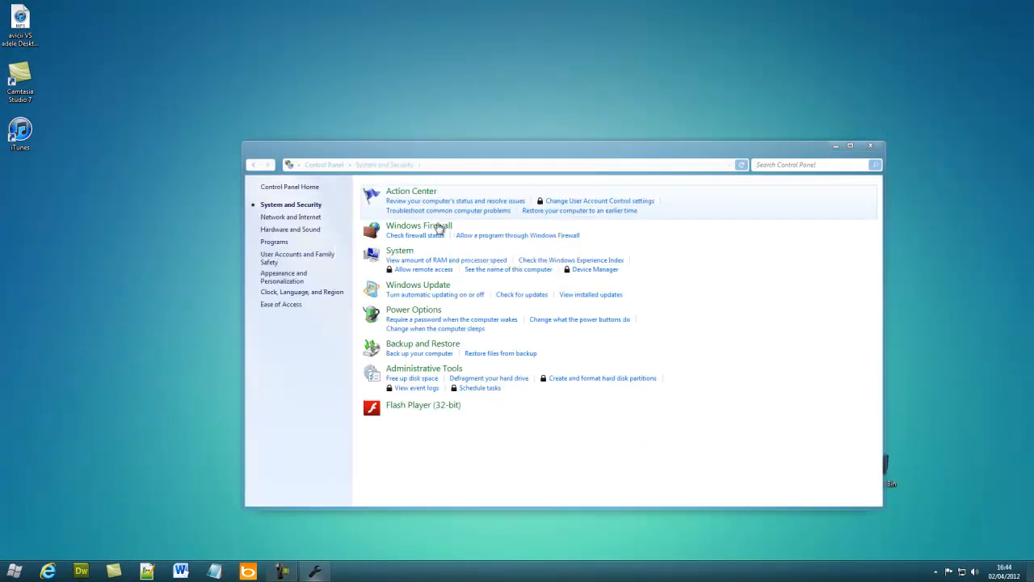
left_click(422, 312)
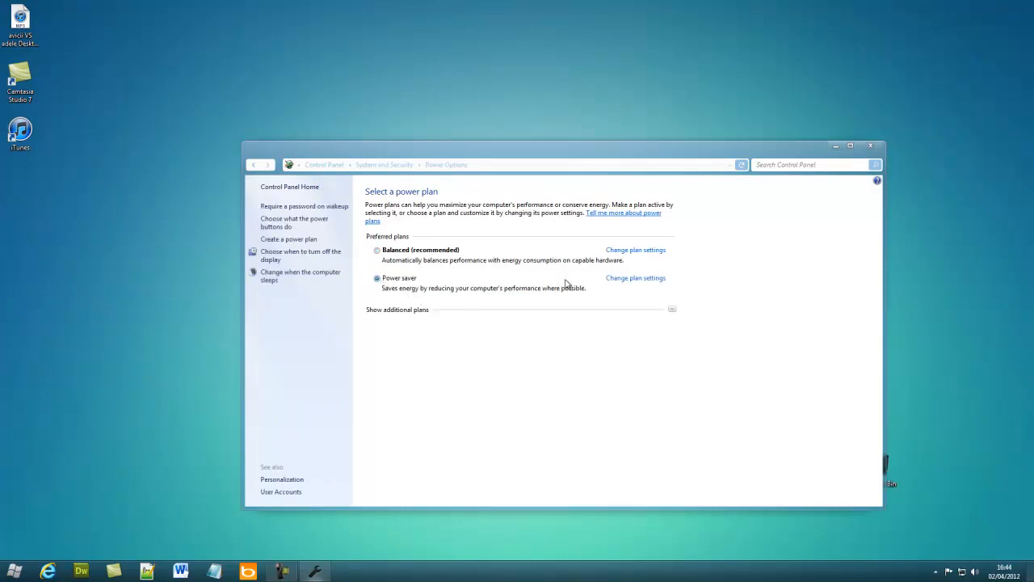
Step: View the display turn-off and sleep time options of the Power saver plan, and return to the plan list without saving
left_click(622, 279)
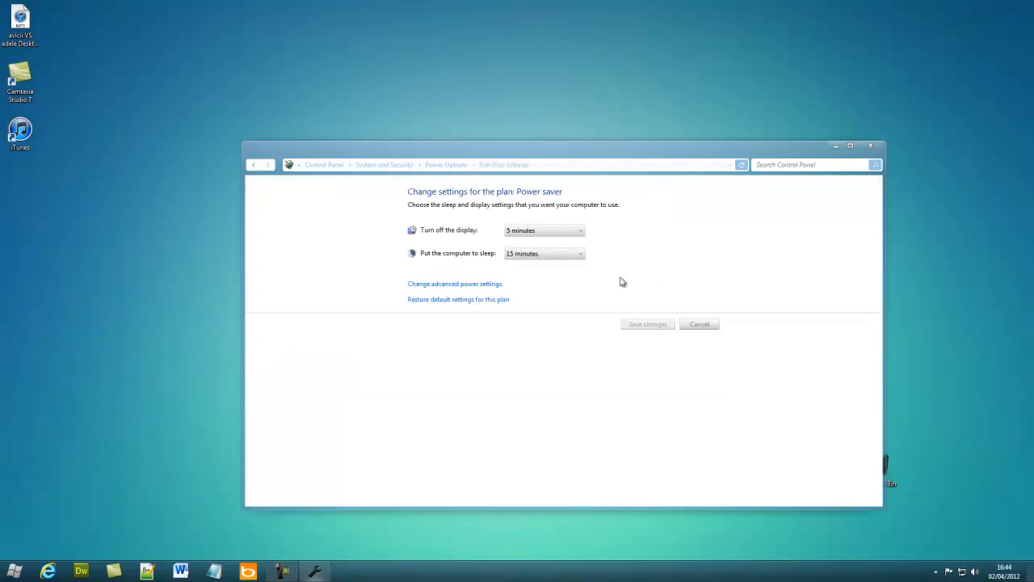
left_click(554, 231)
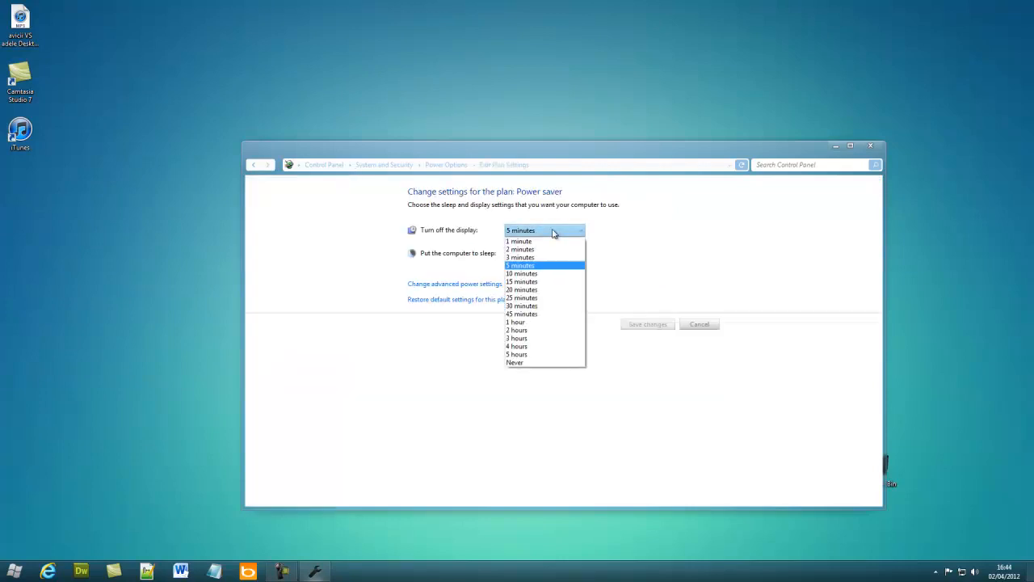
left_click(632, 251)
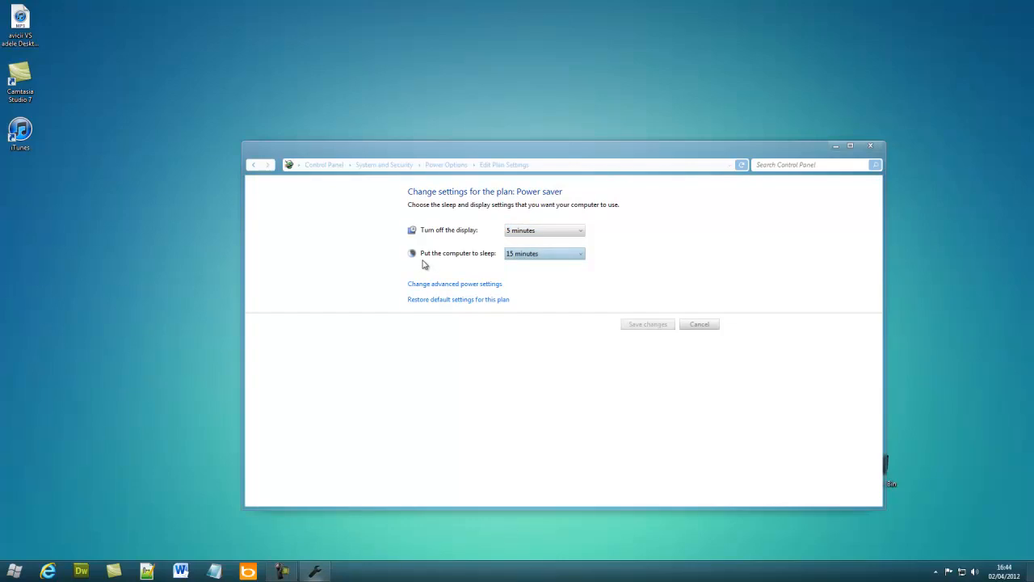
left_click(560, 257)
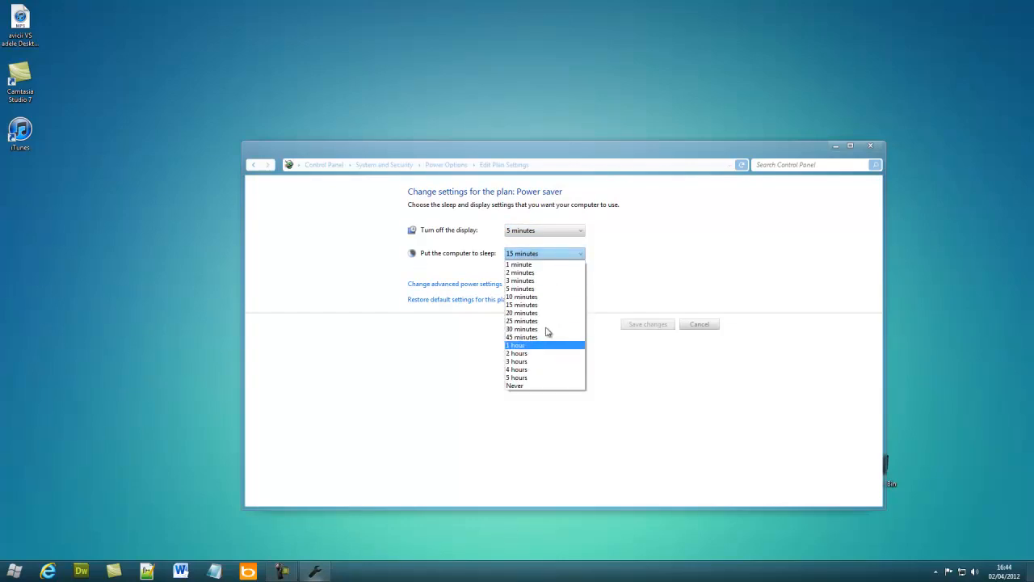
left_click(668, 286)
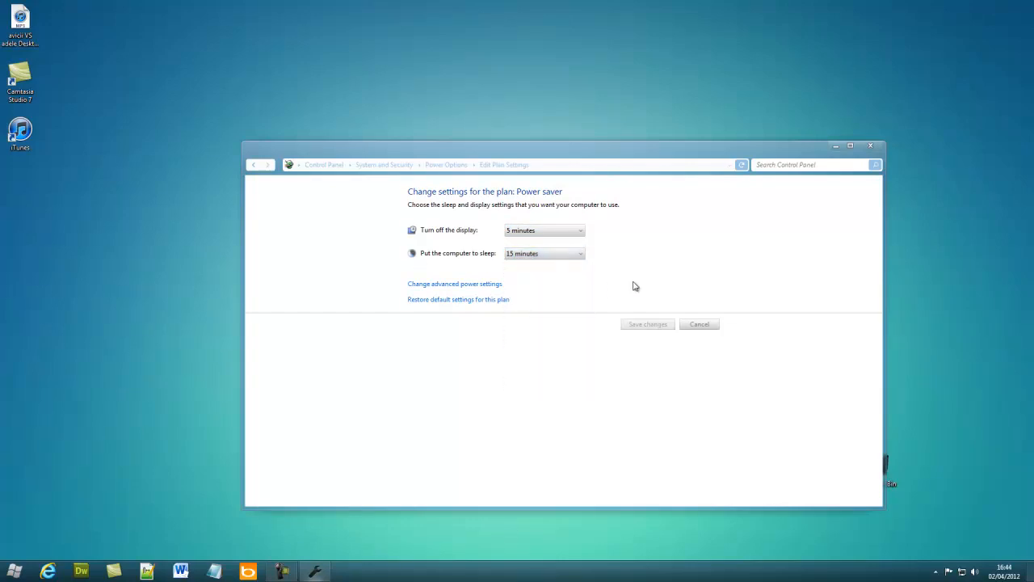
left_click(544, 257)
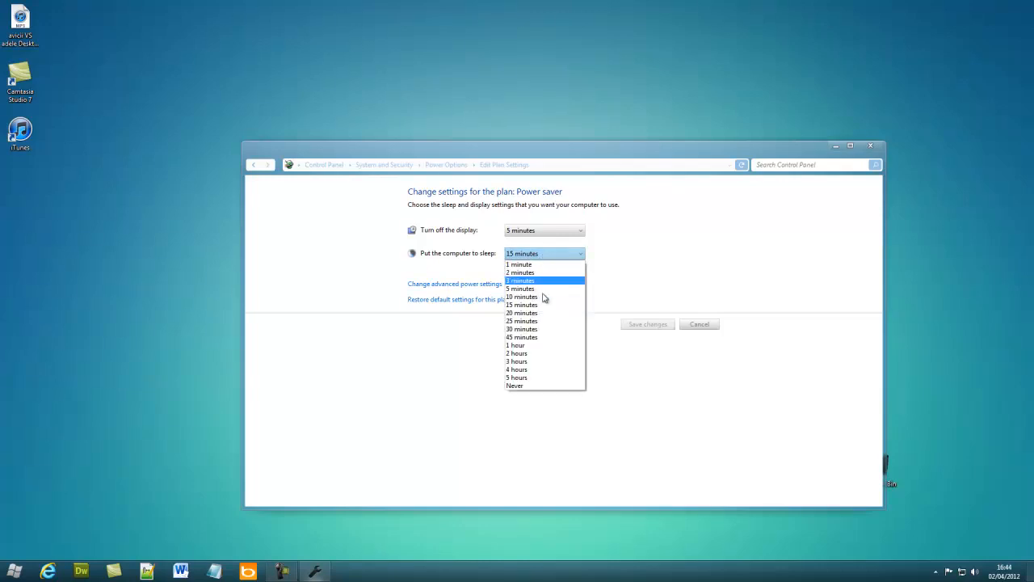
left_click(253, 166)
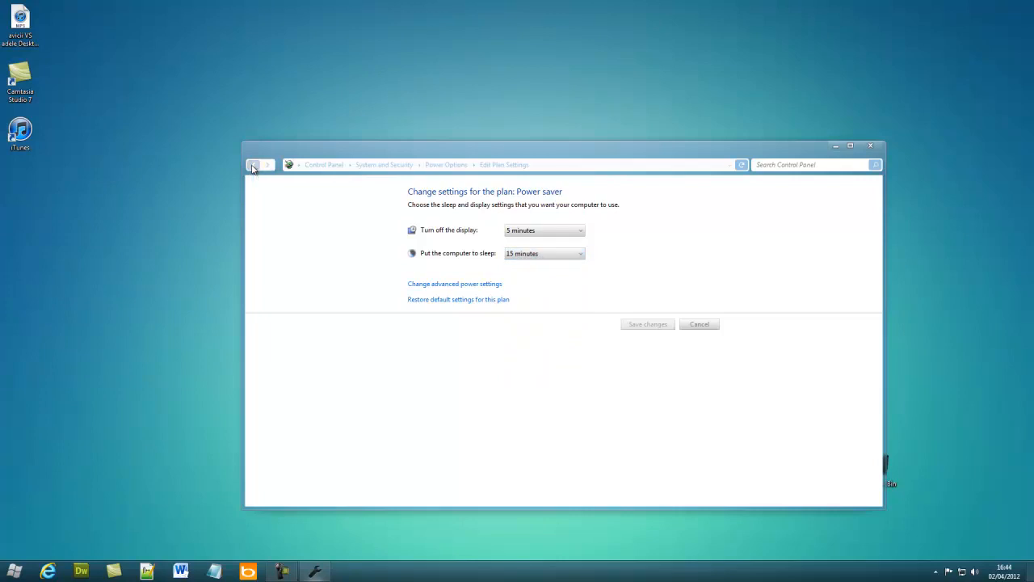
left_click(253, 166)
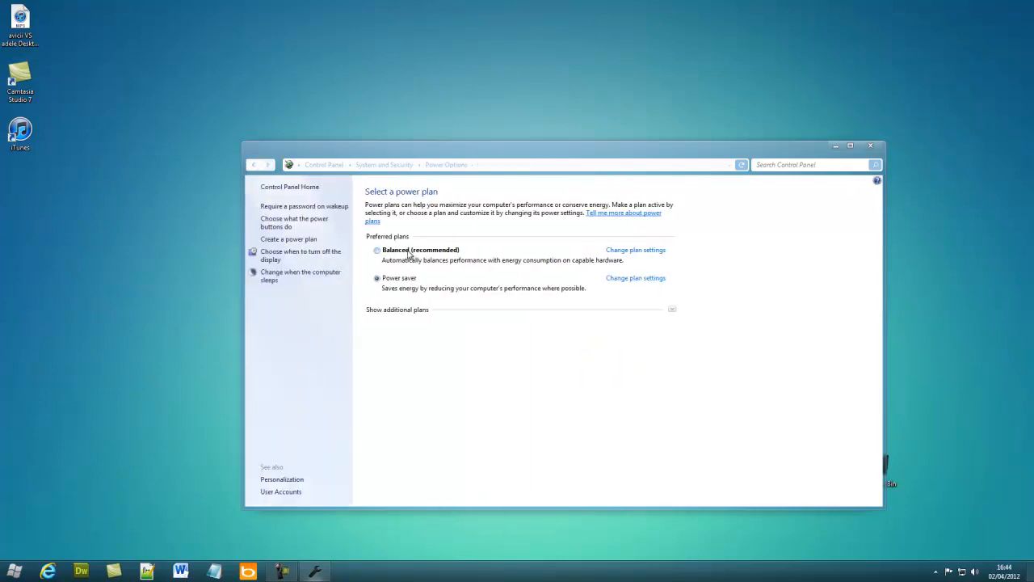
Step: View the Balanced plan's display turn-off options and return to the plan list without changing anything
left_click(630, 251)
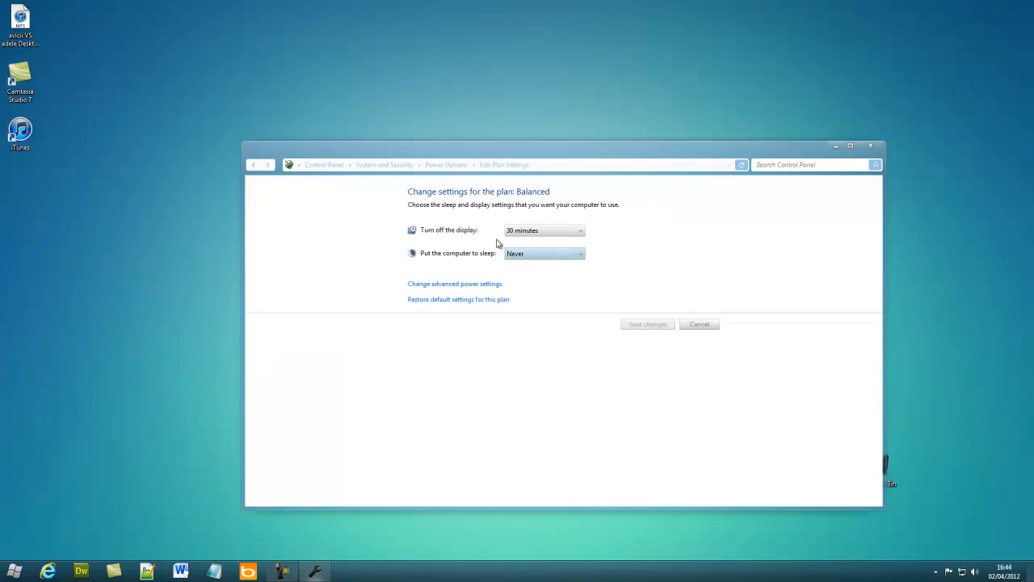
left_click(548, 233)
left_click(669, 234)
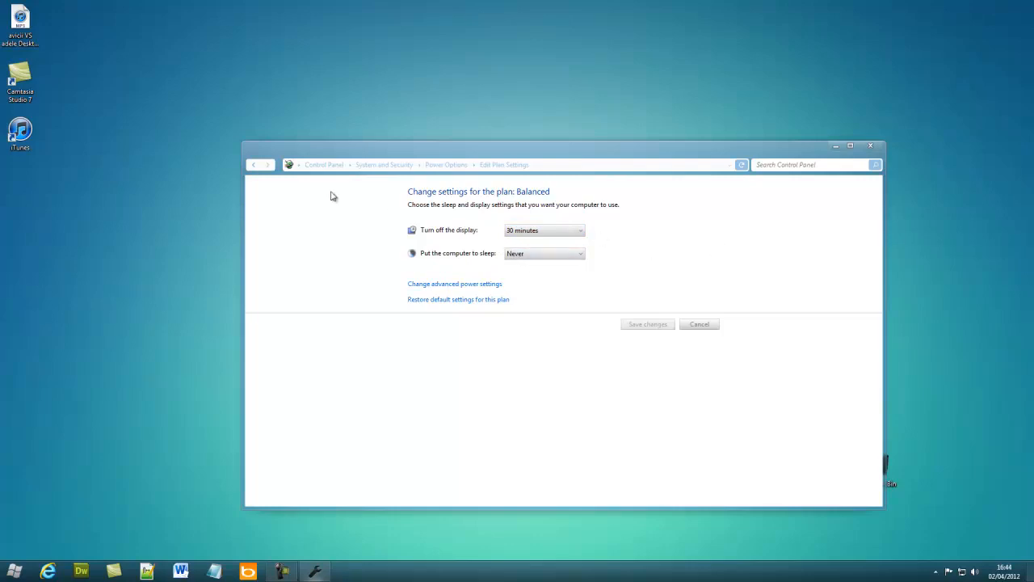
left_click(253, 165)
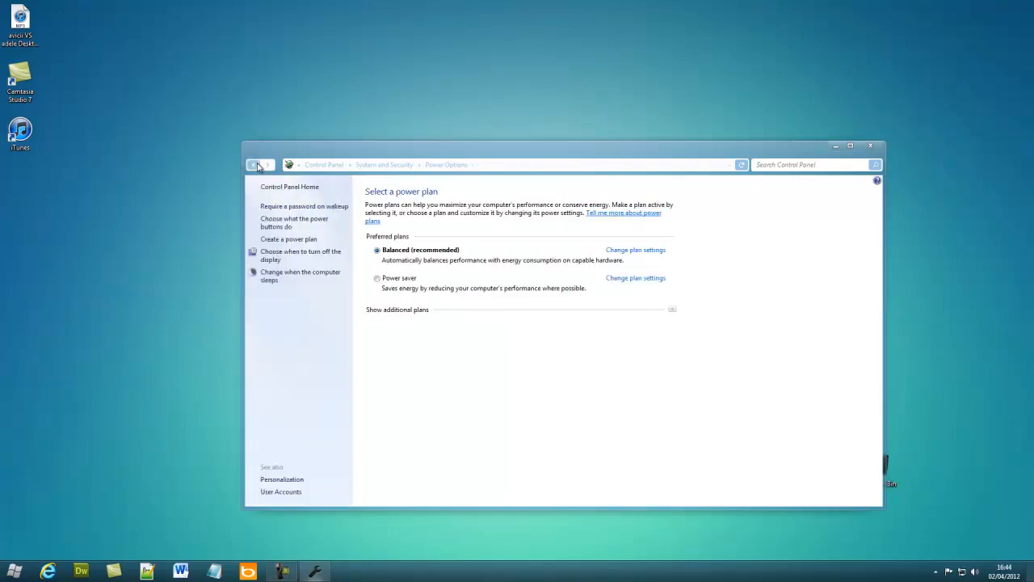
Step: Show the additional power plans, set the High performance plan to turn off the display after 30 minutes and save the changes
left_click(672, 311)
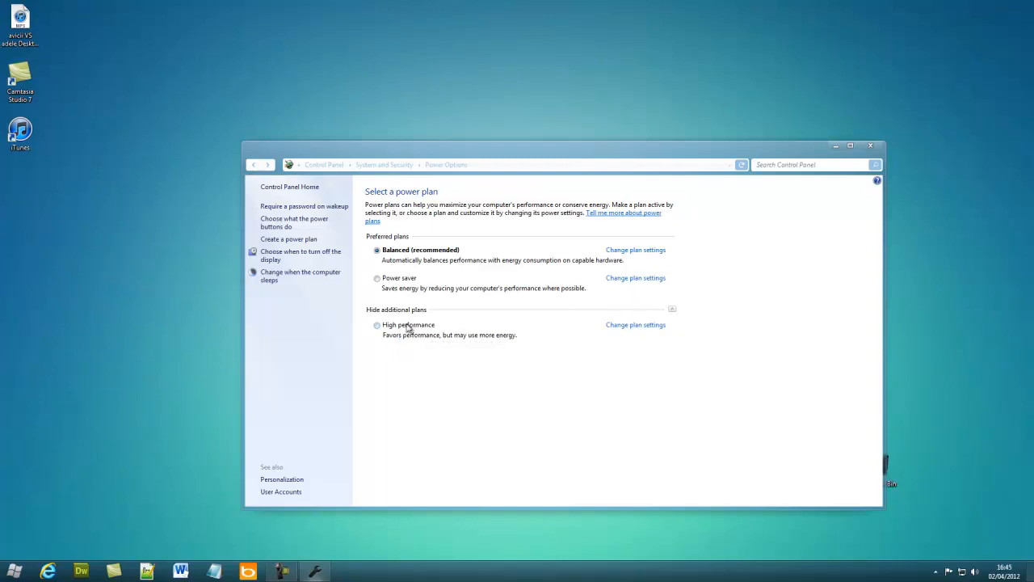
left_click(629, 326)
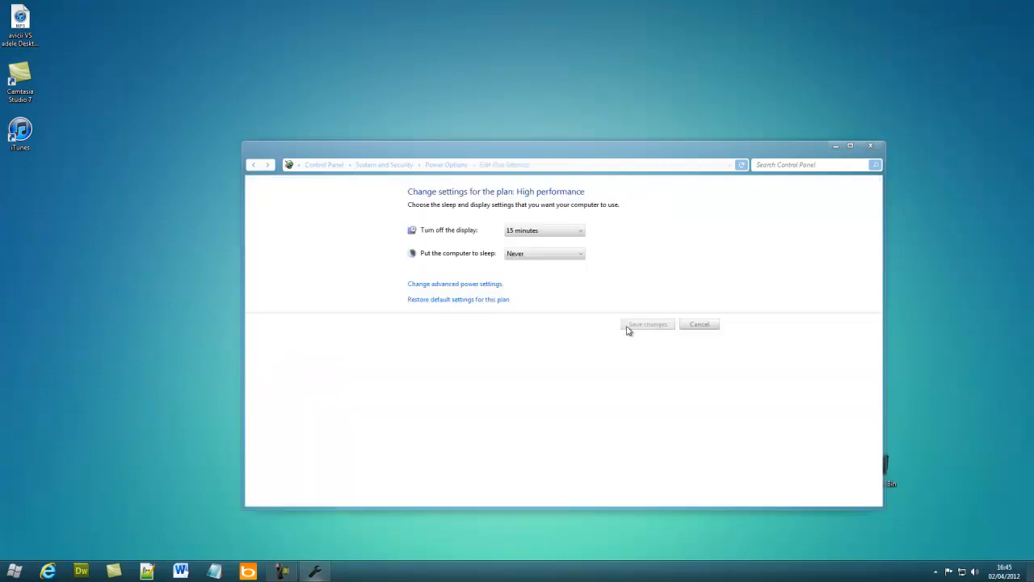
left_click(559, 233)
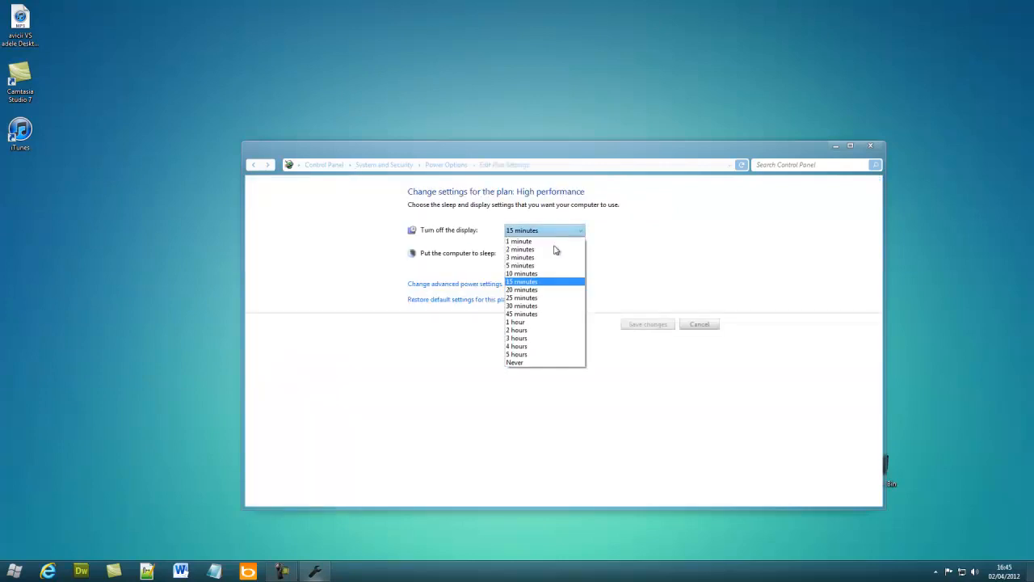
left_click(547, 307)
left_click(651, 324)
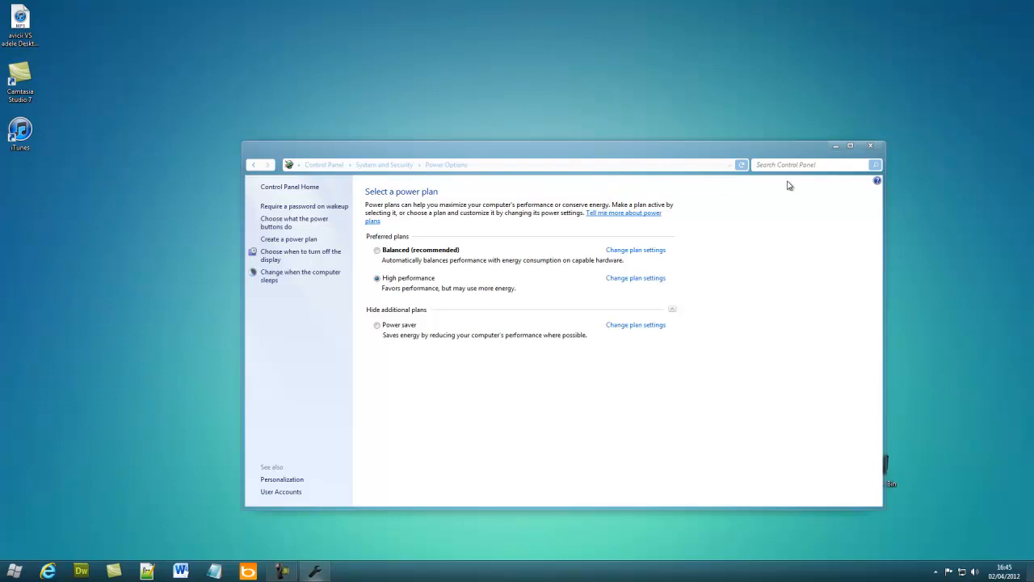
Step: Close Power Options, search the computer for "virtual" and open Windows Virtual PC
left_click(871, 145)
key("super")
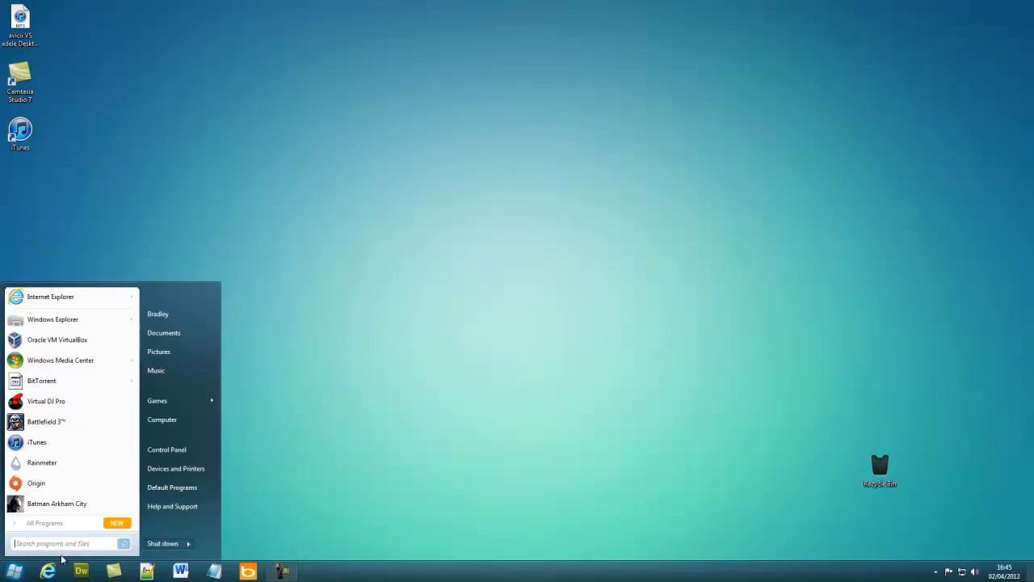
type("virtual")
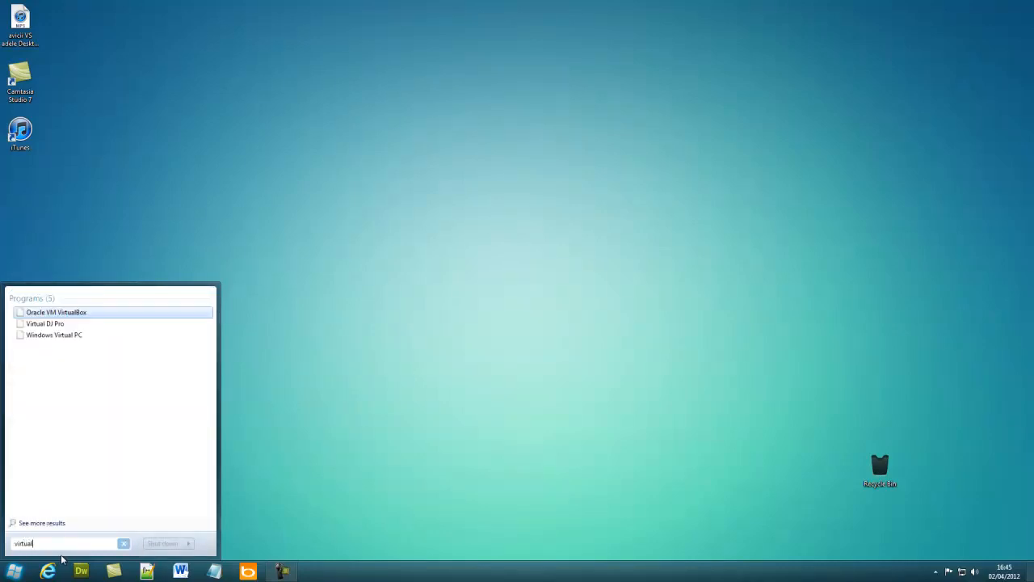
left_click(46, 335)
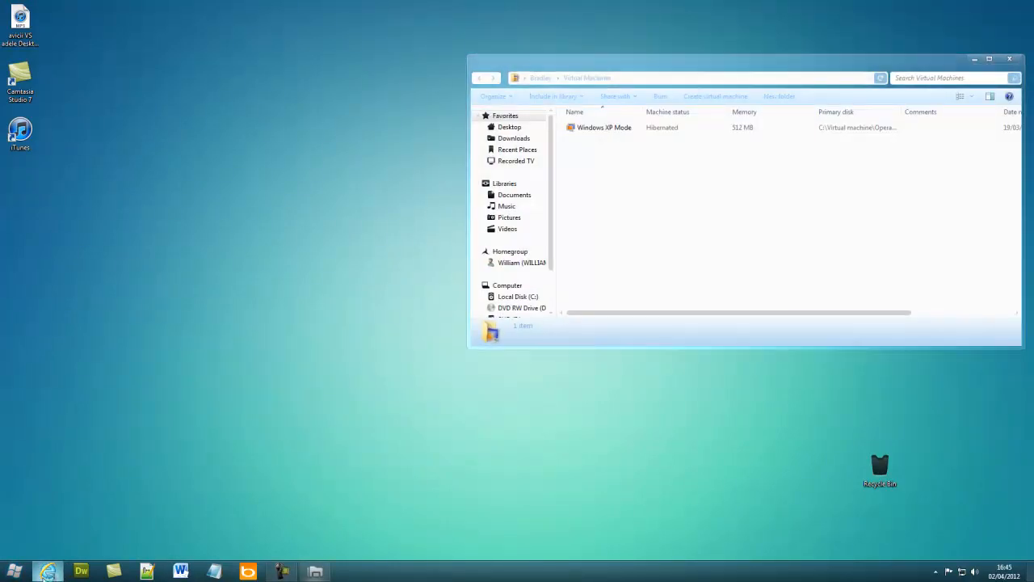
Step: Switch to Internet Explorer, search Bing for "xp mode", open the Download Windows XP Mode page and allow its Windows Activation Technologies add-on
left_click(47, 571)
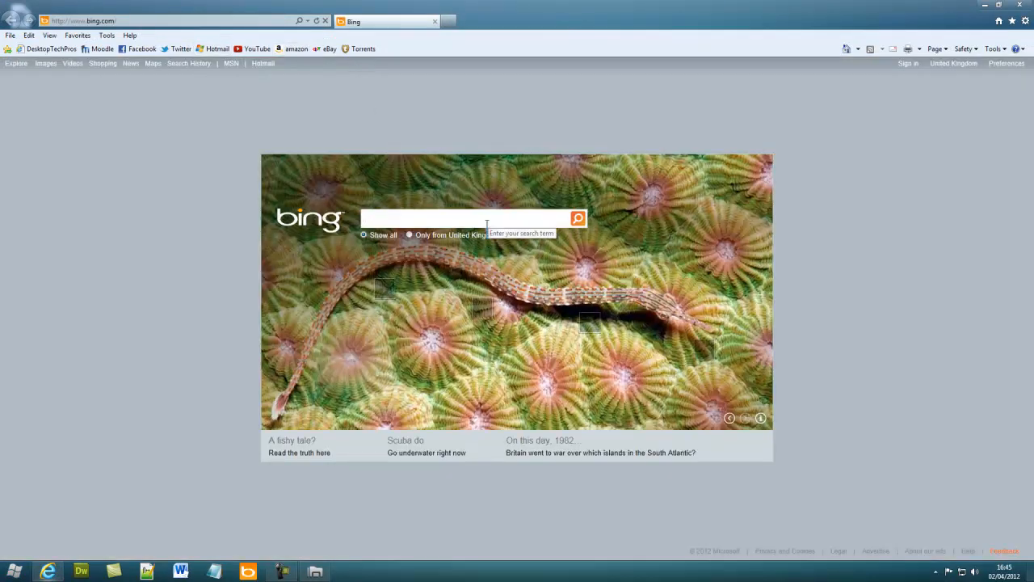
type("xp mode")
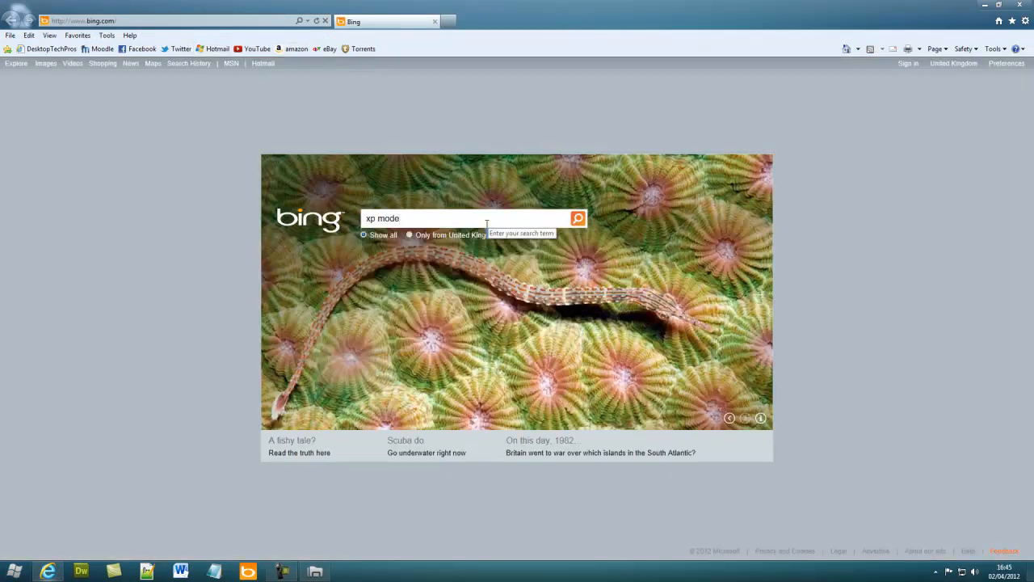
key("Return")
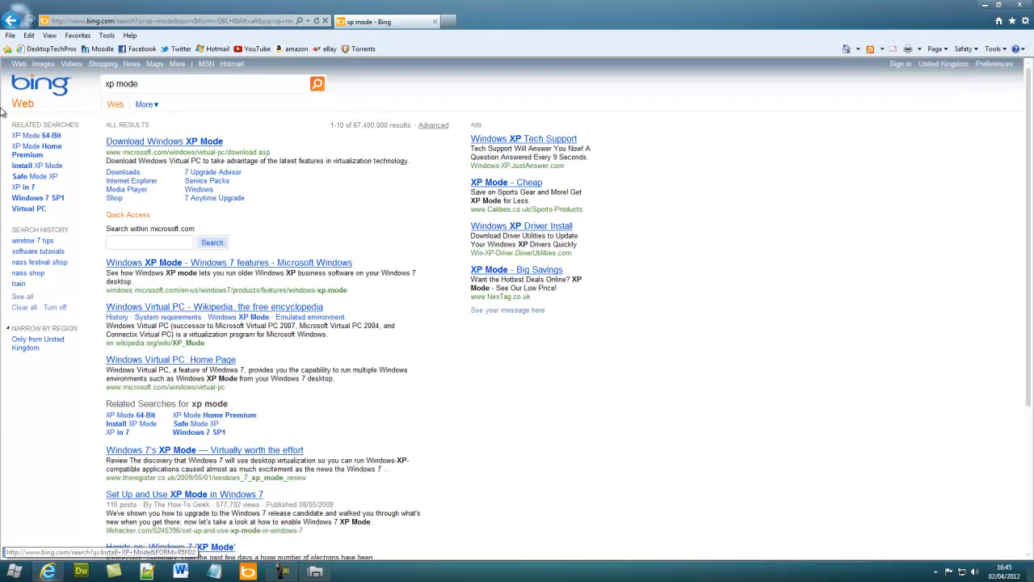
left_click(156, 143)
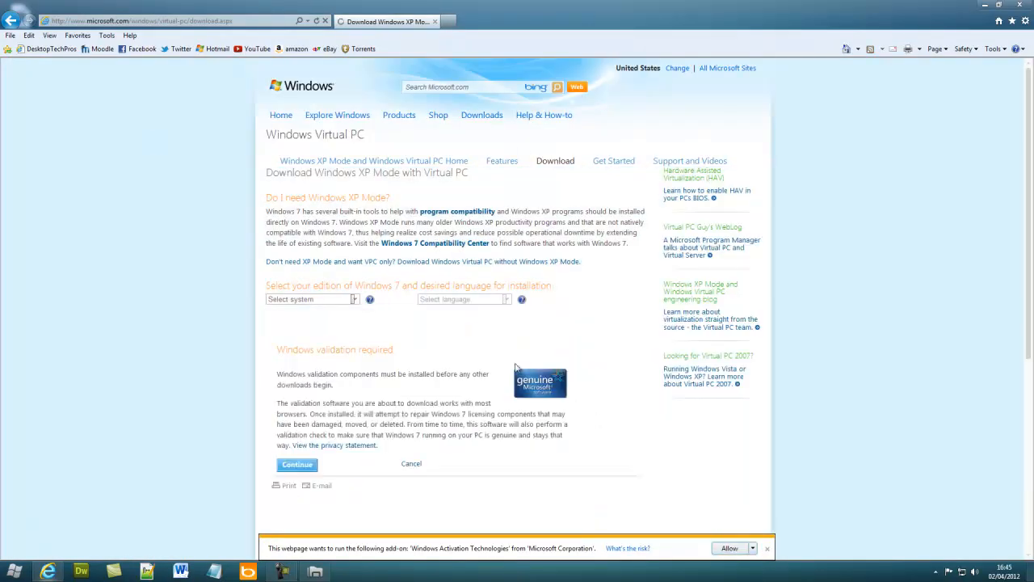
left_click(730, 548)
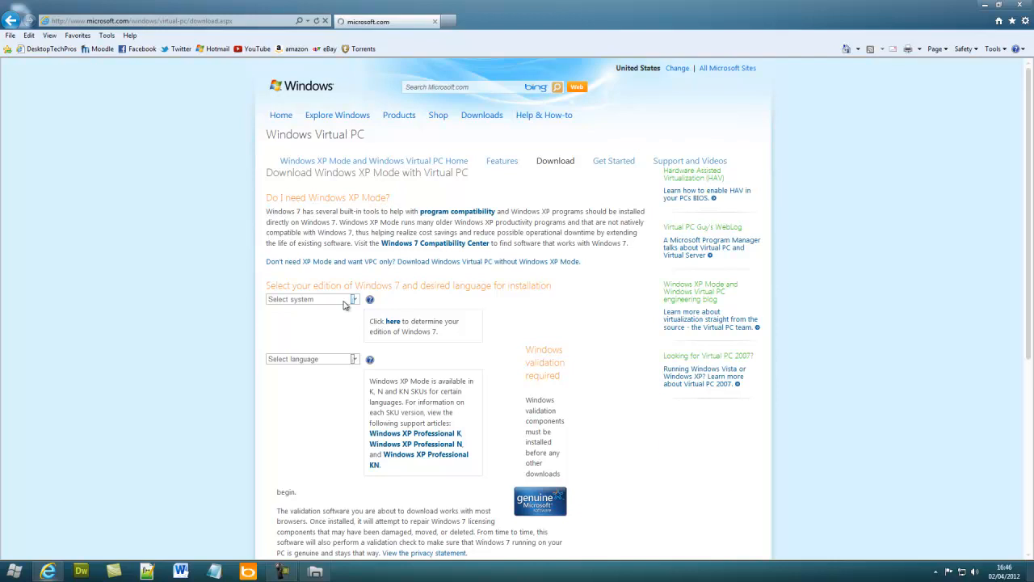
Step: Check XP Mode eligibility for the Starter 32-bit, Home Premium 32-bit, Home Premium 64-bit and Professional 32-bit editions of Windows 7
left_click(344, 301)
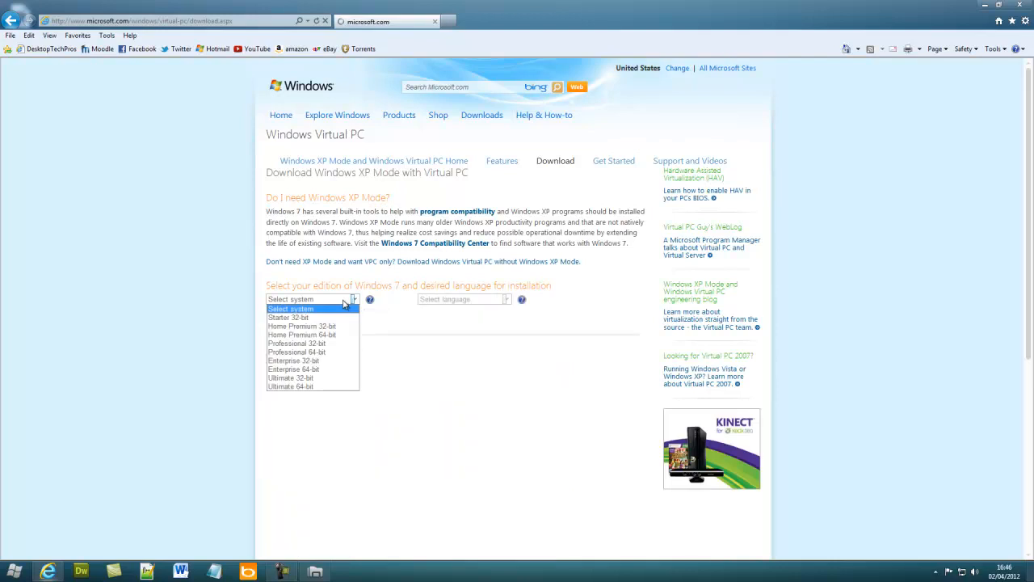
left_click(332, 318)
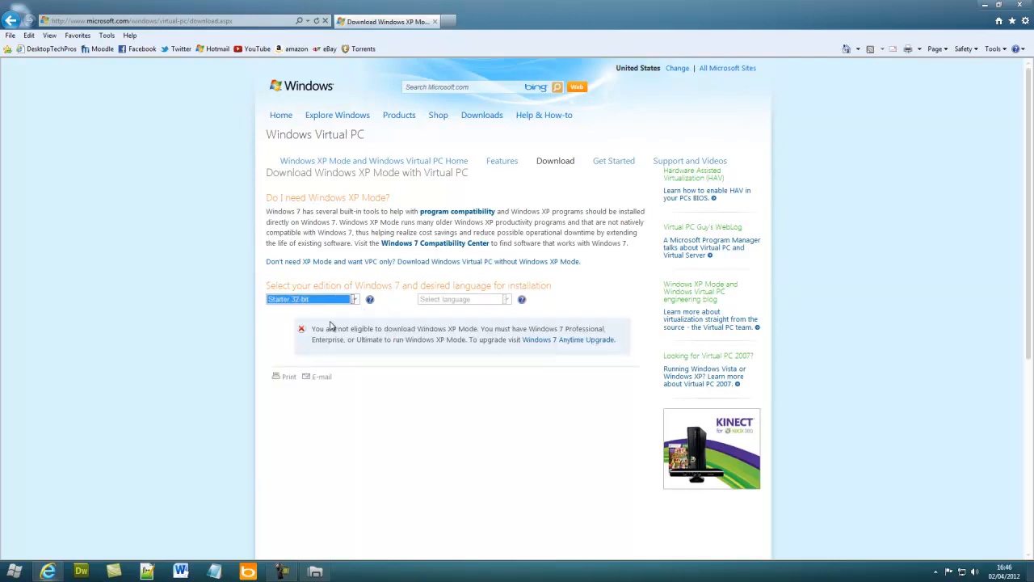
left_click_drag(314, 328, 418, 332)
left_click(336, 302)
left_click(323, 326)
left_click(324, 303)
left_click(315, 335)
left_click(324, 301)
left_click(320, 342)
Step: Choose Professional 64-bit as the Windows 7 edition and English as the language, and review the XP Mode download steps
left_click(340, 305)
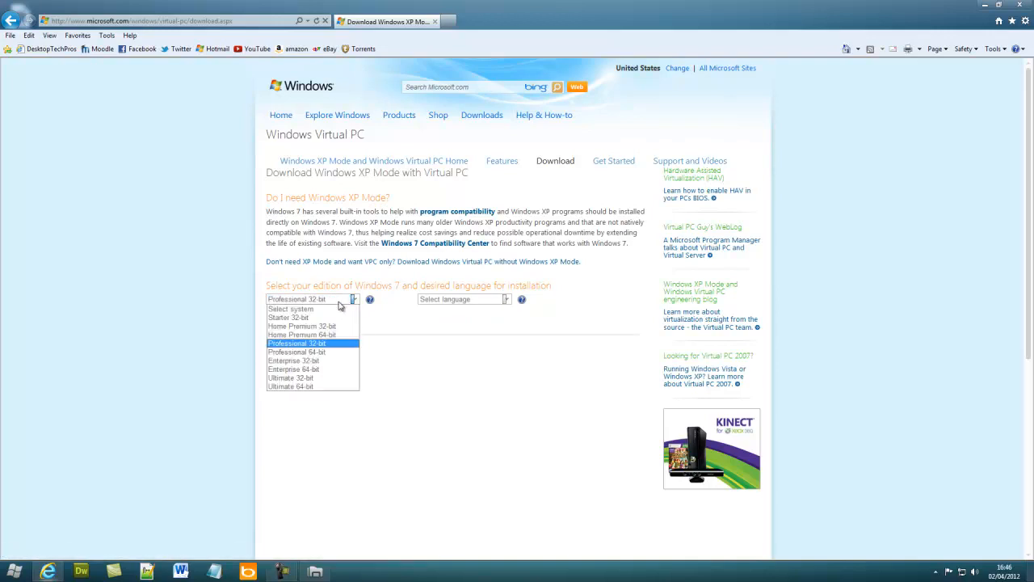
left_click(327, 352)
left_click(482, 303)
left_click(483, 303)
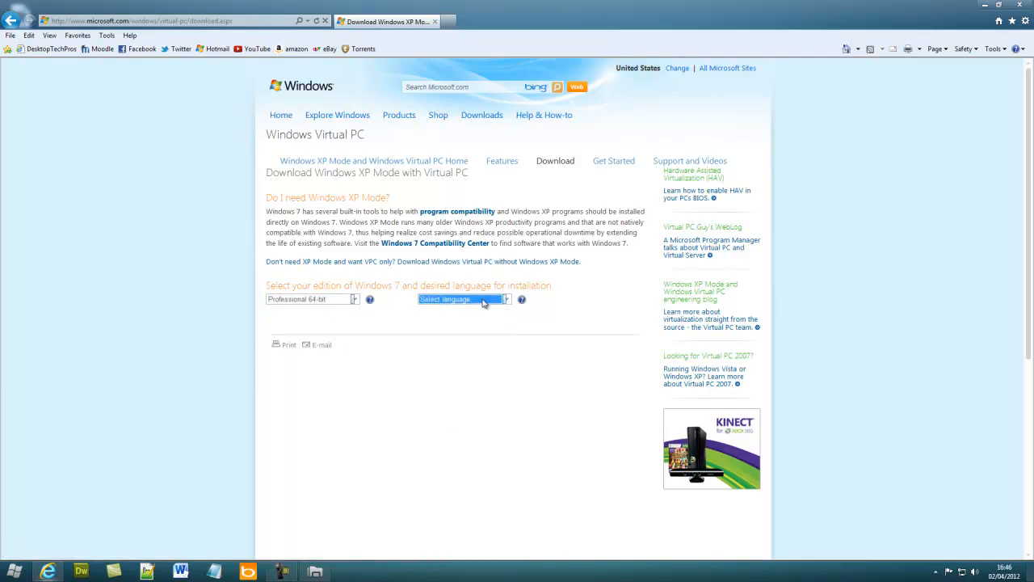
left_click(482, 302)
left_click(500, 318)
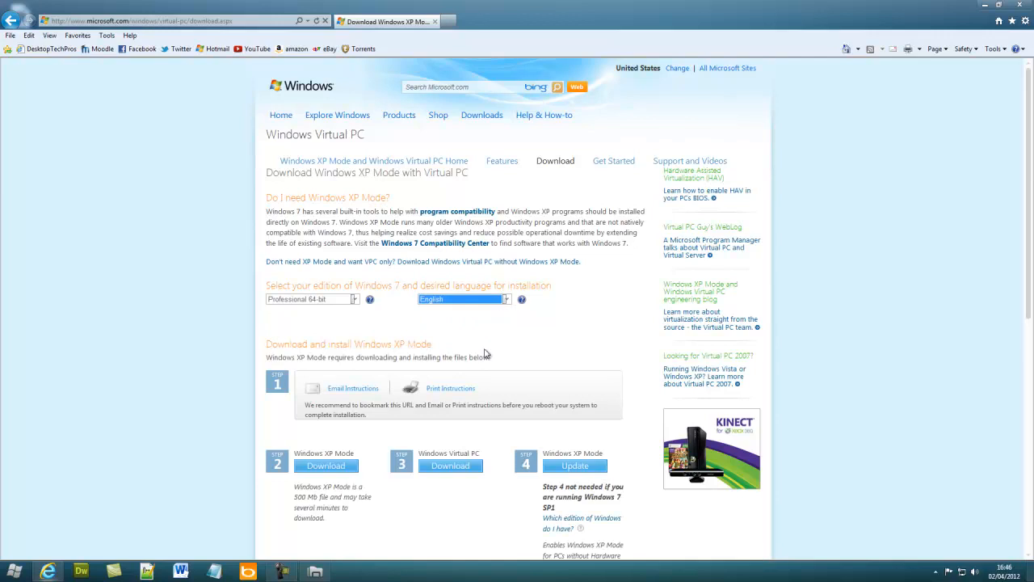
scroll(525, 385, "down", 3)
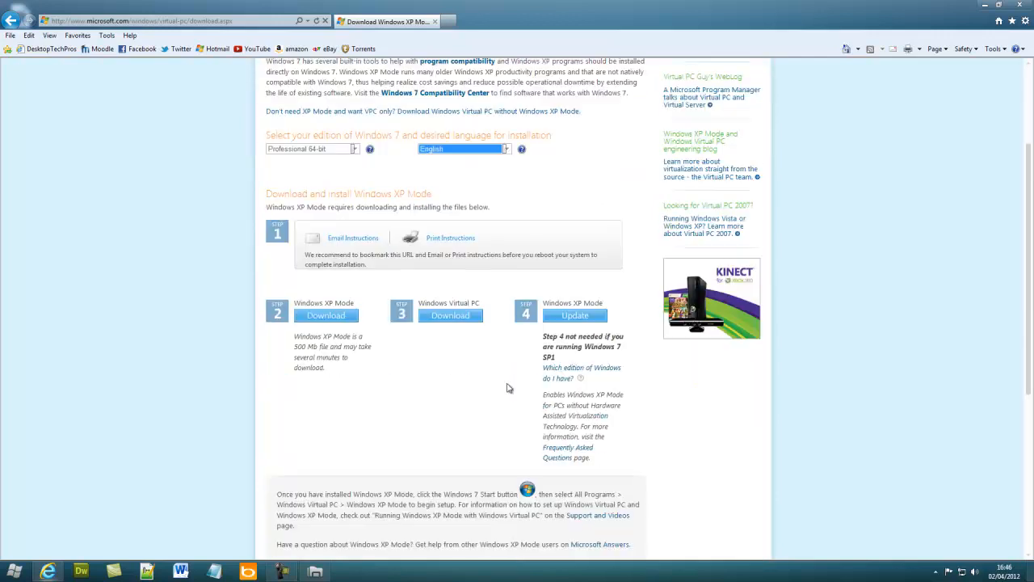
Step: Start the Windows XP Mode download and continue with the required Windows validation
left_click(344, 320)
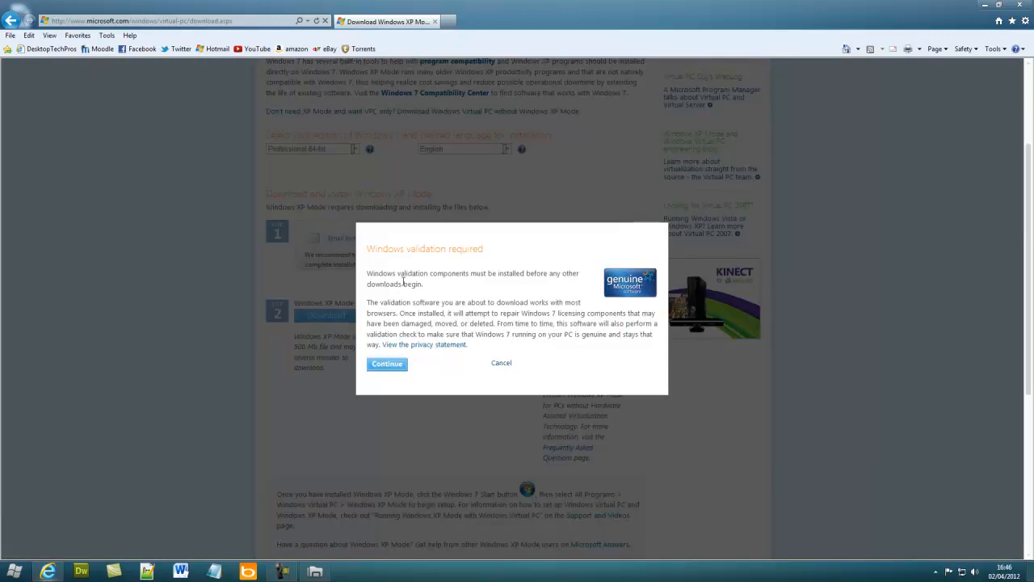
left_click(394, 364)
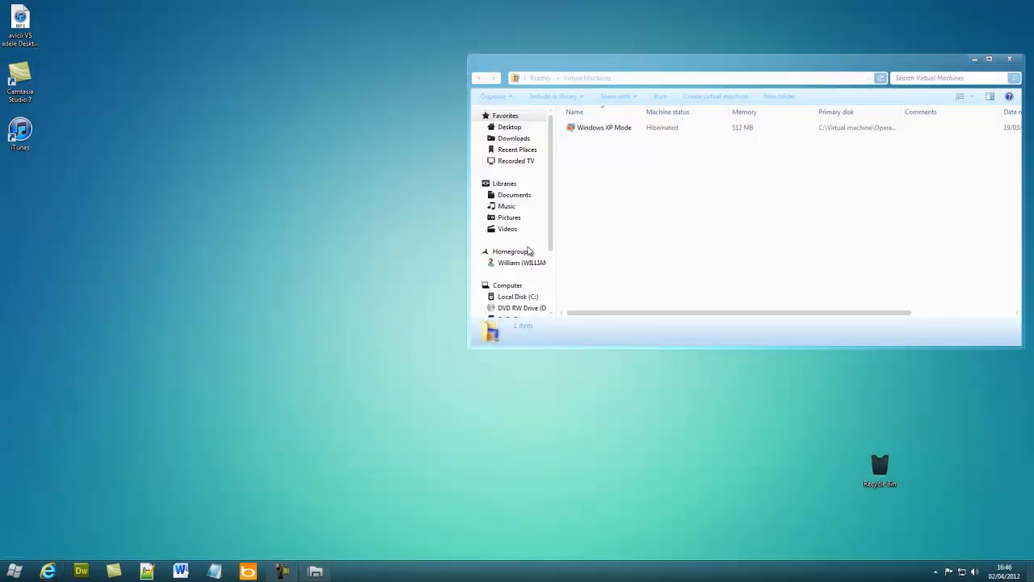
Step: Switch to the Virtual Machines folder, move its window toward the middle of the desktop and launch the Windows XP Mode virtual machine
left_click_drag(627, 71, 509, 110)
left_click(480, 167)
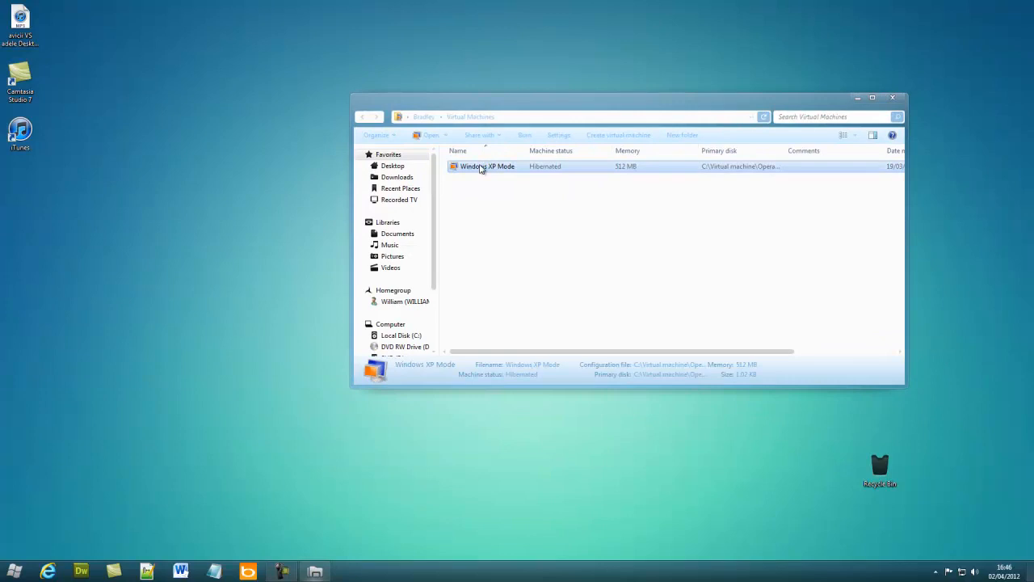
double_click(480, 167)
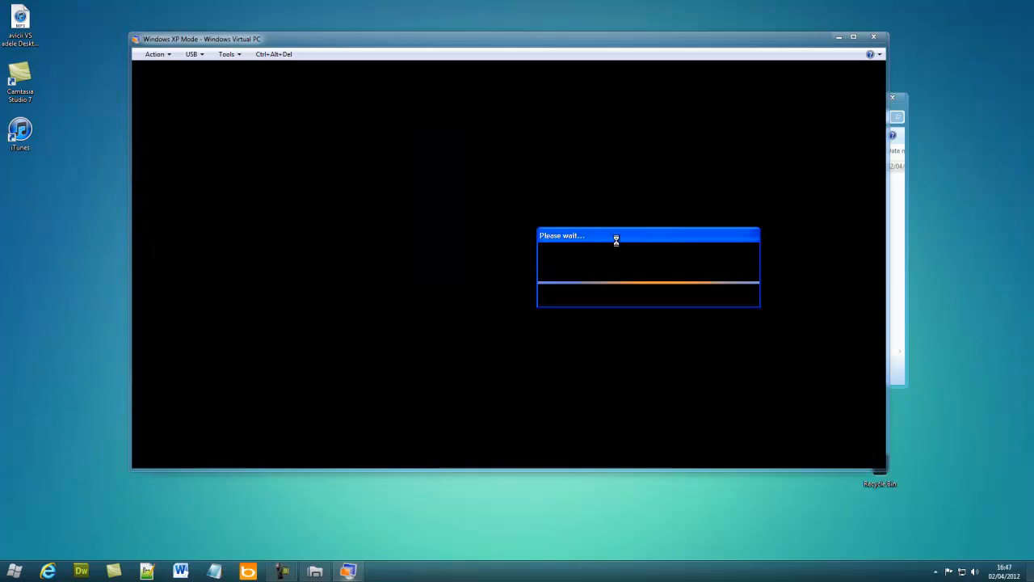
left_click(2, 573)
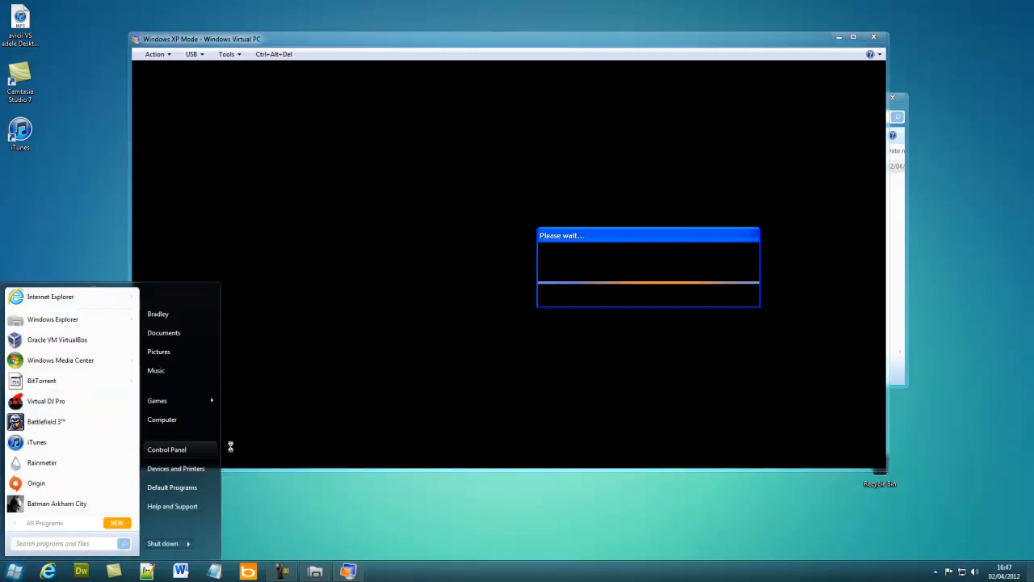
left_click(265, 517)
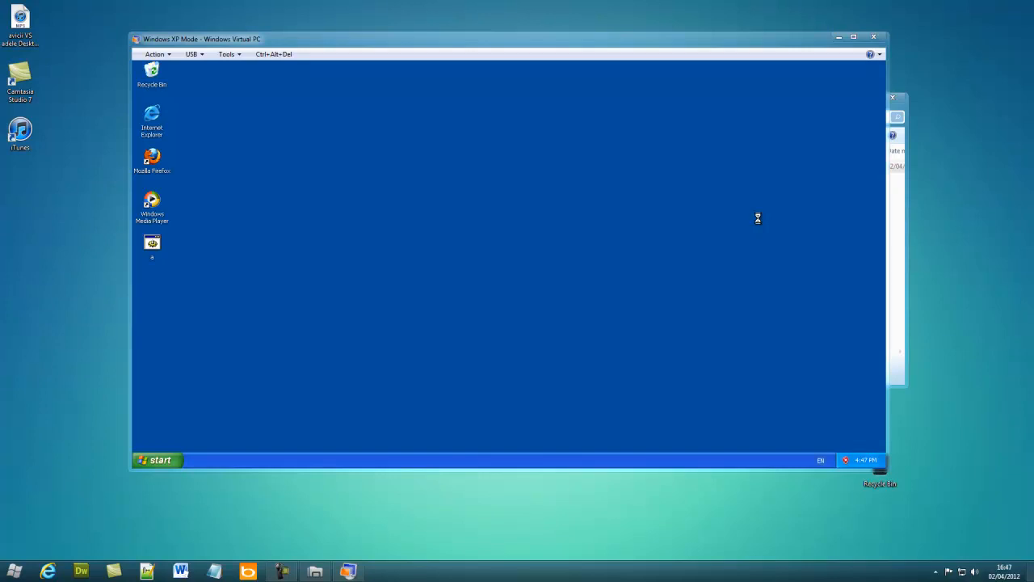
Step: Dismiss the antivirus and unused desktop icons notifications in Windows XP and reposition the virtual machine window
key("ctrl+alt+Return")
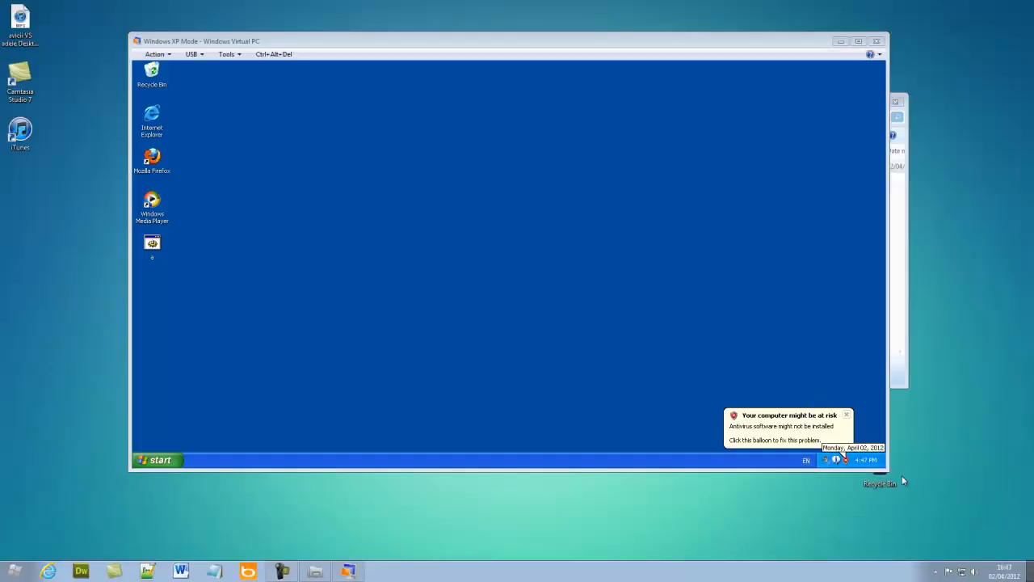
left_click(843, 417)
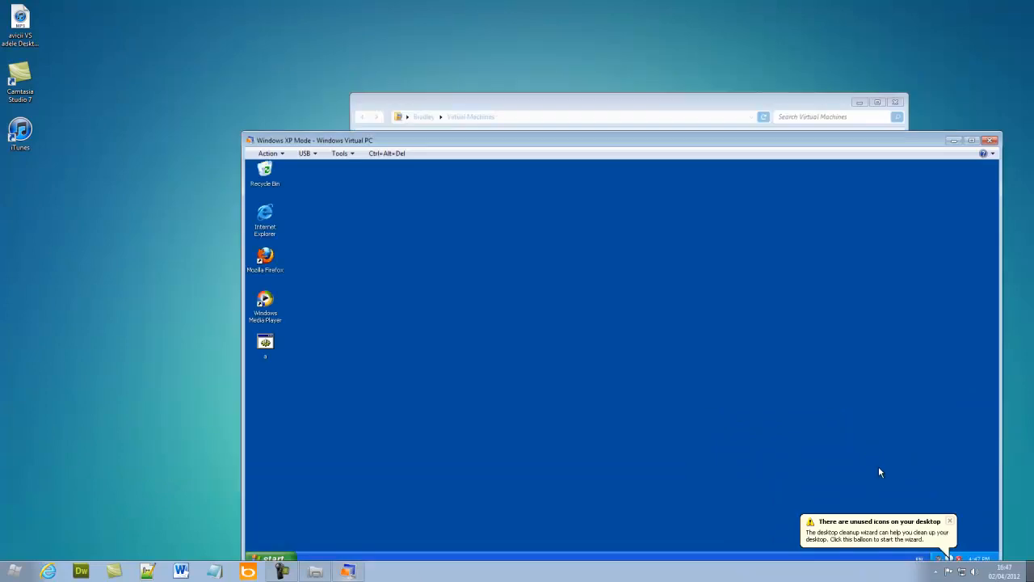
left_click(950, 521)
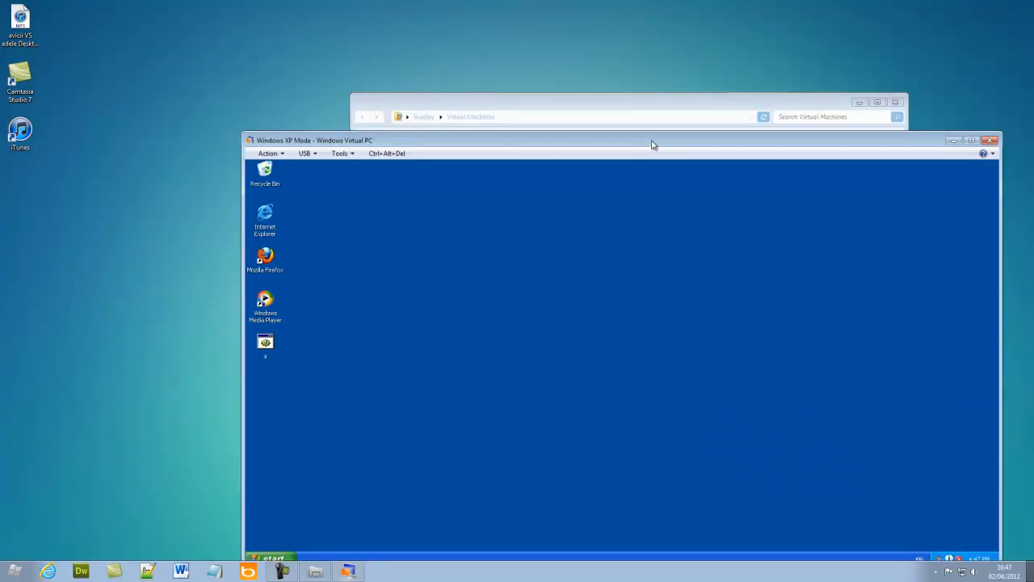
left_click_drag(653, 141, 580, 73)
Step: Bring up the Windows Security dialog inside the virtual machine and cancel it
left_click(269, 85)
left_click(312, 86)
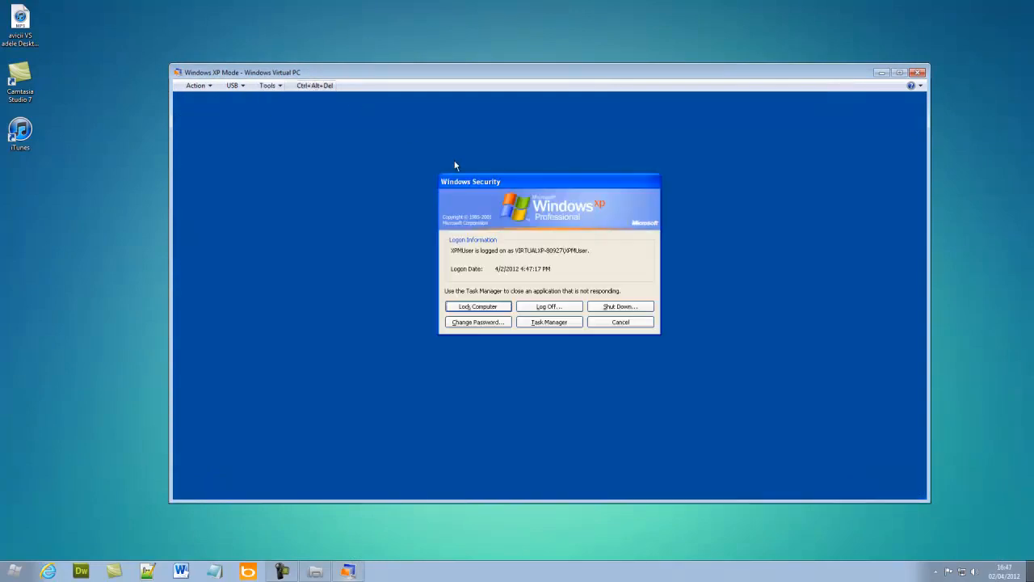
left_click(602, 324)
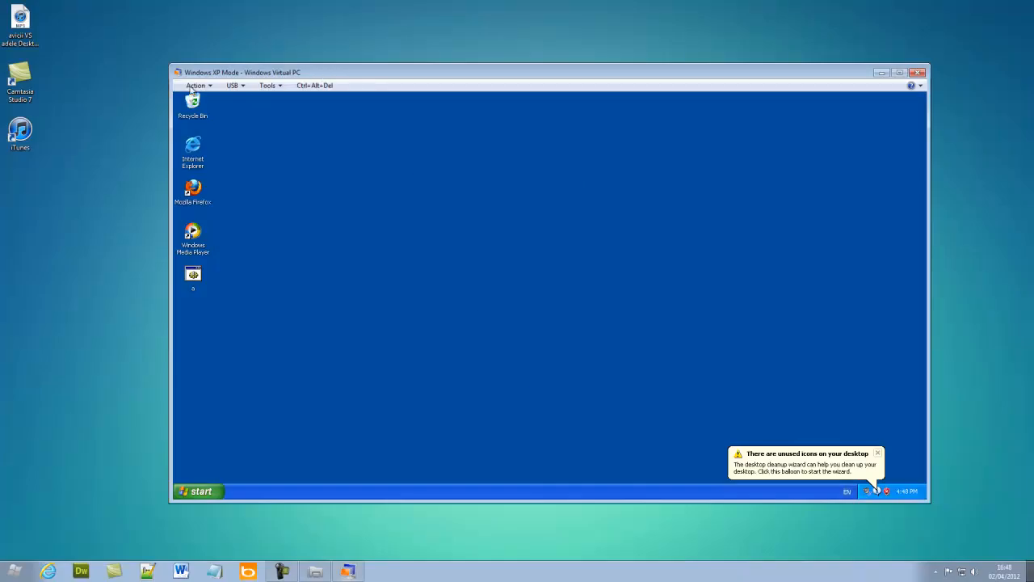
Step: Examine the virtual machine's action, USB and tools commands and the programs offered by Windows XP
left_click(195, 85)
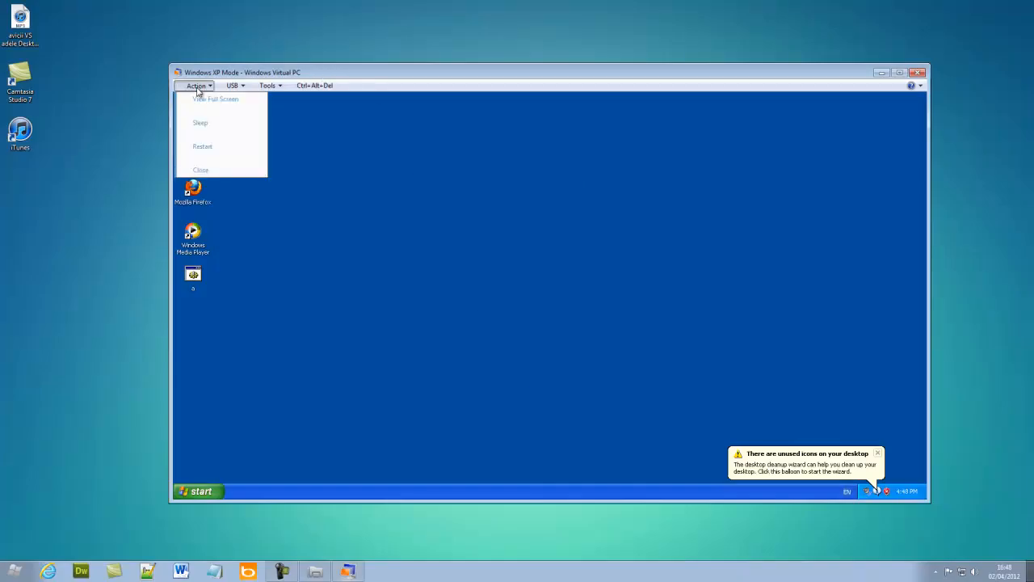
left_click(236, 86)
left_click(239, 86)
left_click(266, 86)
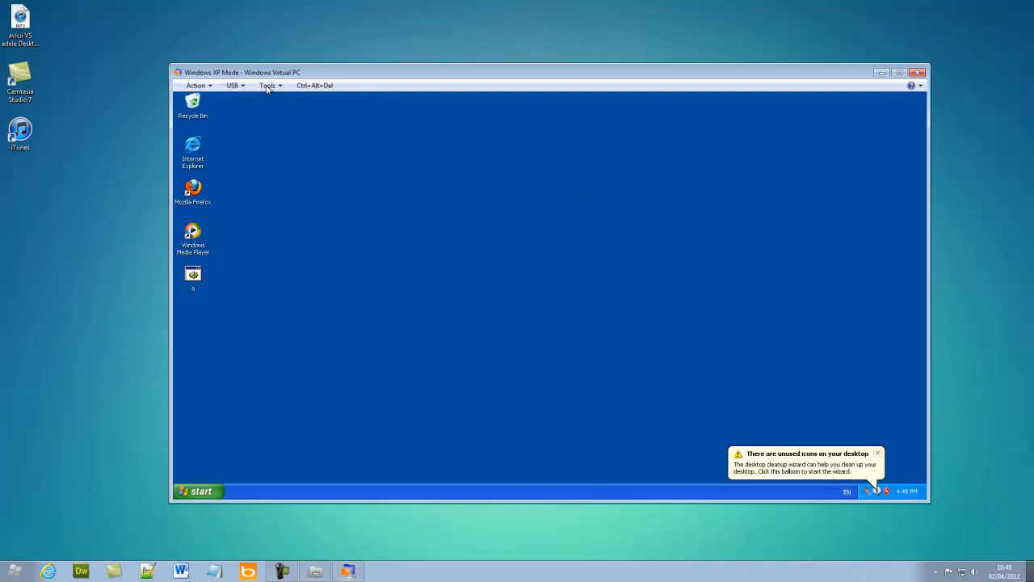
left_click(267, 86)
left_click(212, 86)
left_click(211, 85)
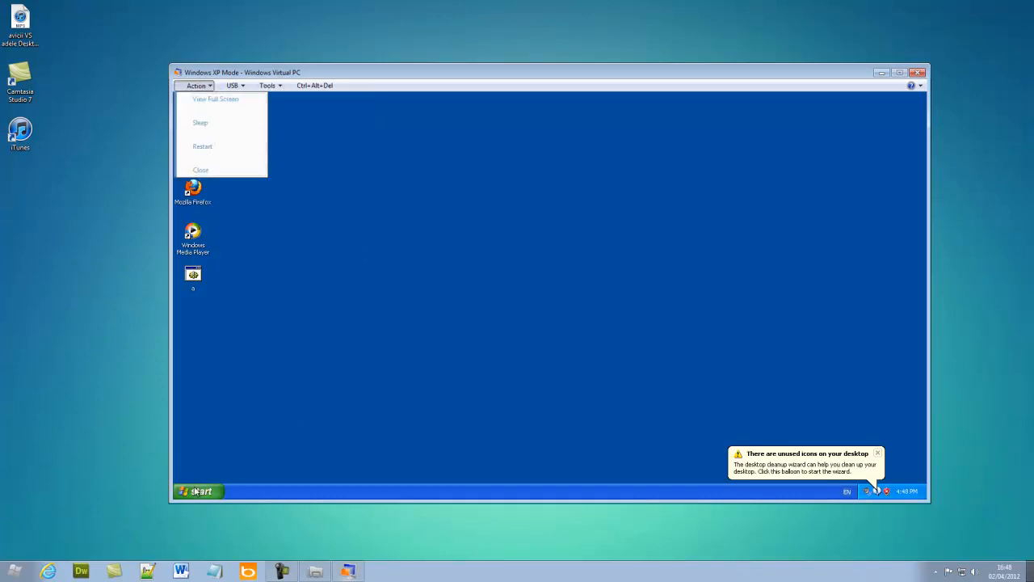
left_click(200, 490)
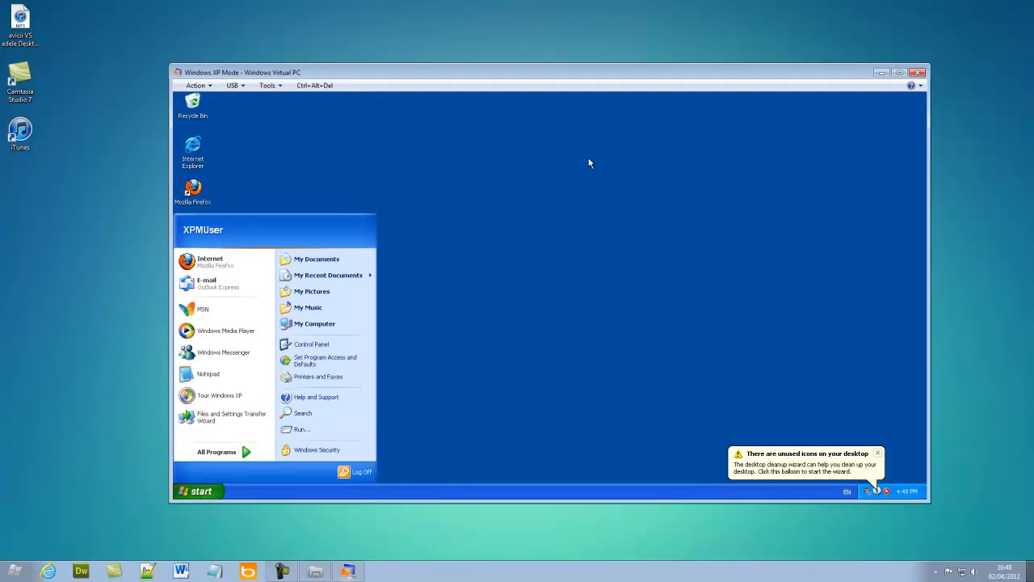
Step: Close the Windows XP Mode virtual machine and the Virtual Machines folder
left_click(919, 72)
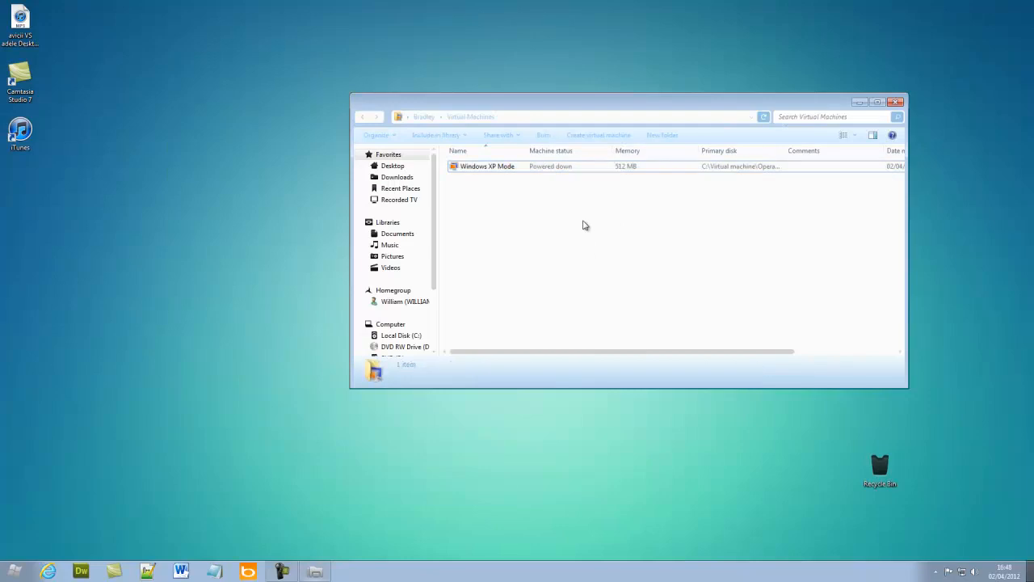
left_click(897, 102)
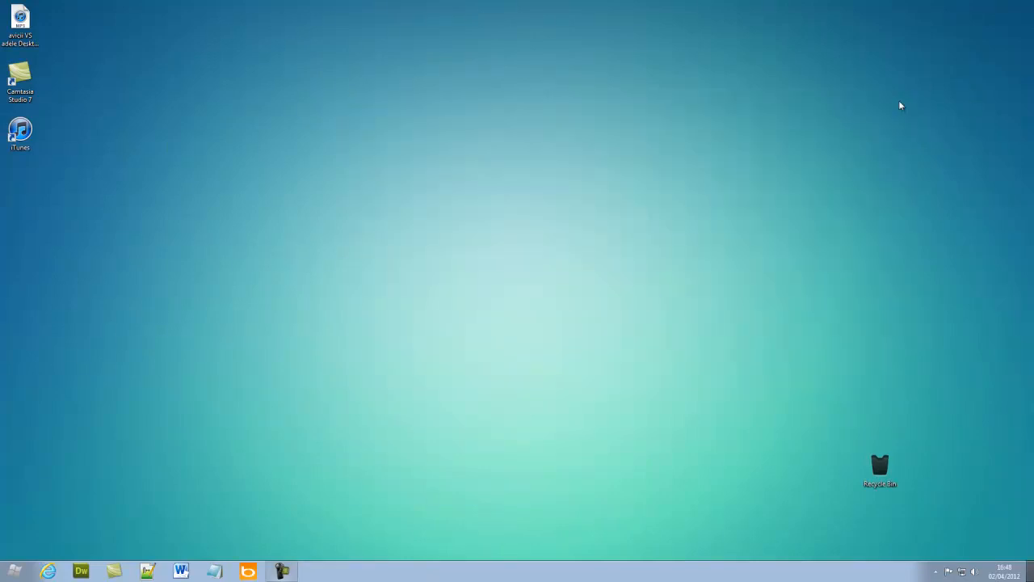
Step: Open the desktop background settings in Control Panel and set the picture location to Windows Desktop Backgrounds
left_click(15, 572)
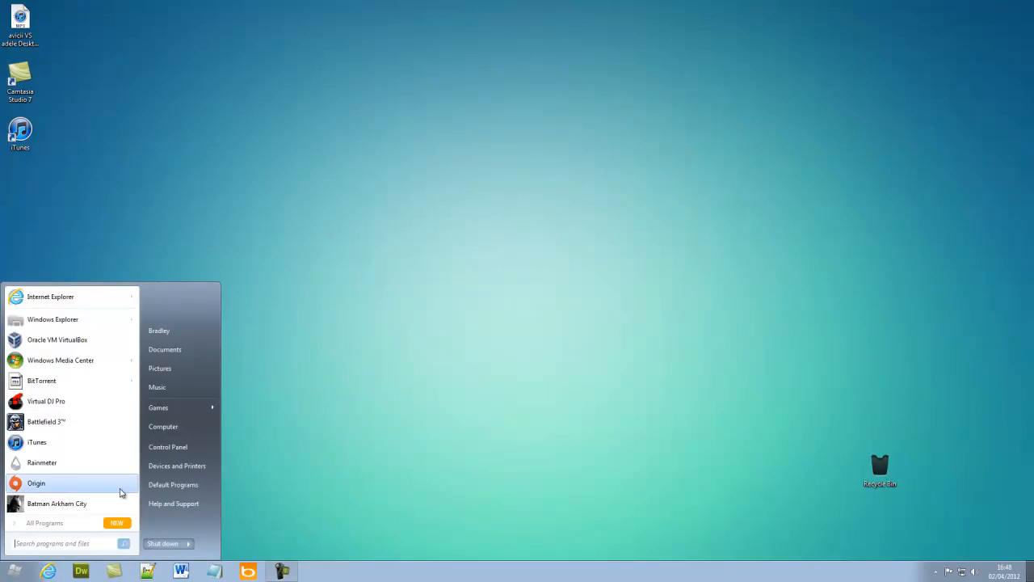
left_click(186, 446)
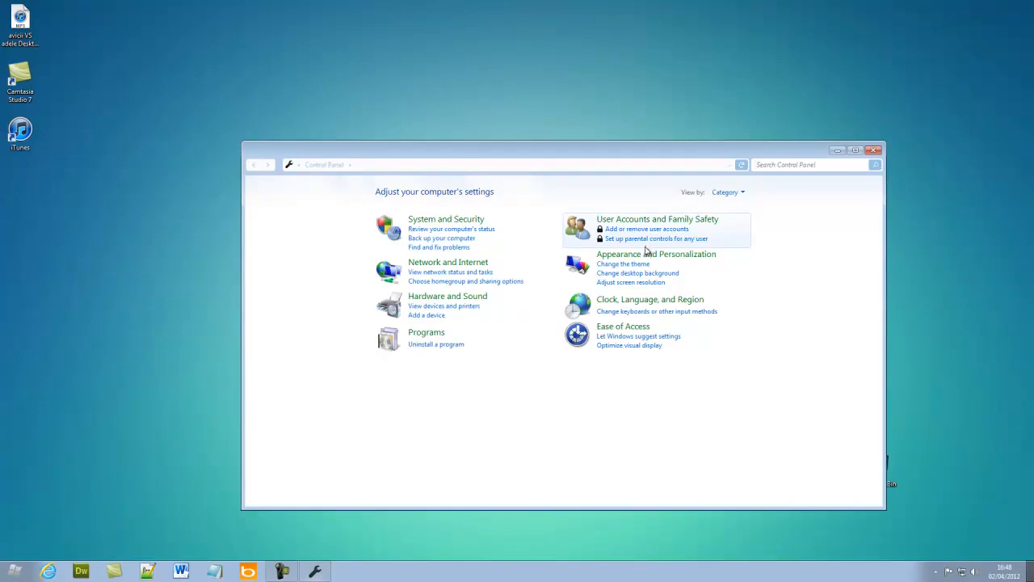
left_click(649, 254)
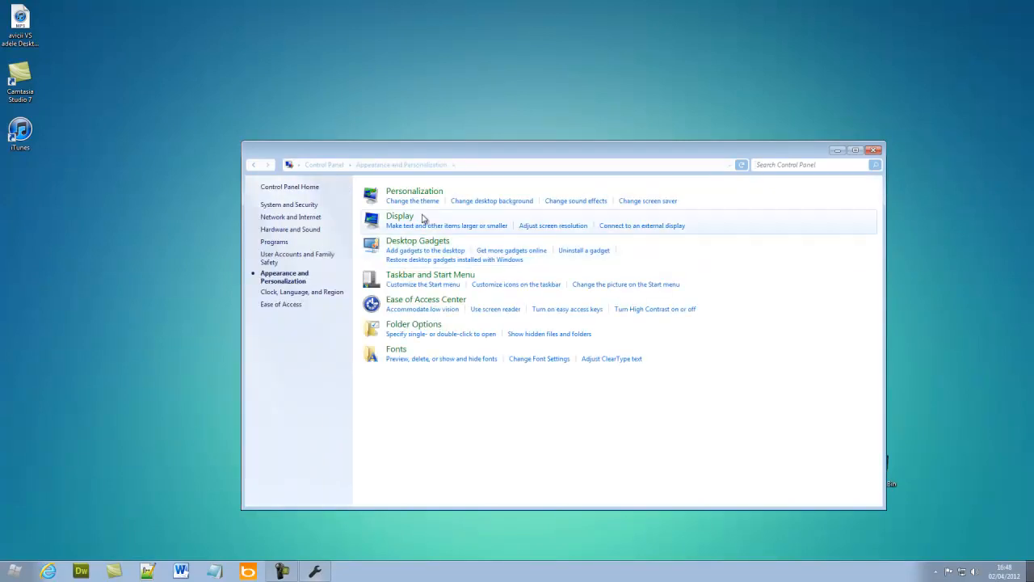
left_click(504, 202)
left_click(474, 222)
left_click(474, 223)
left_click(473, 224)
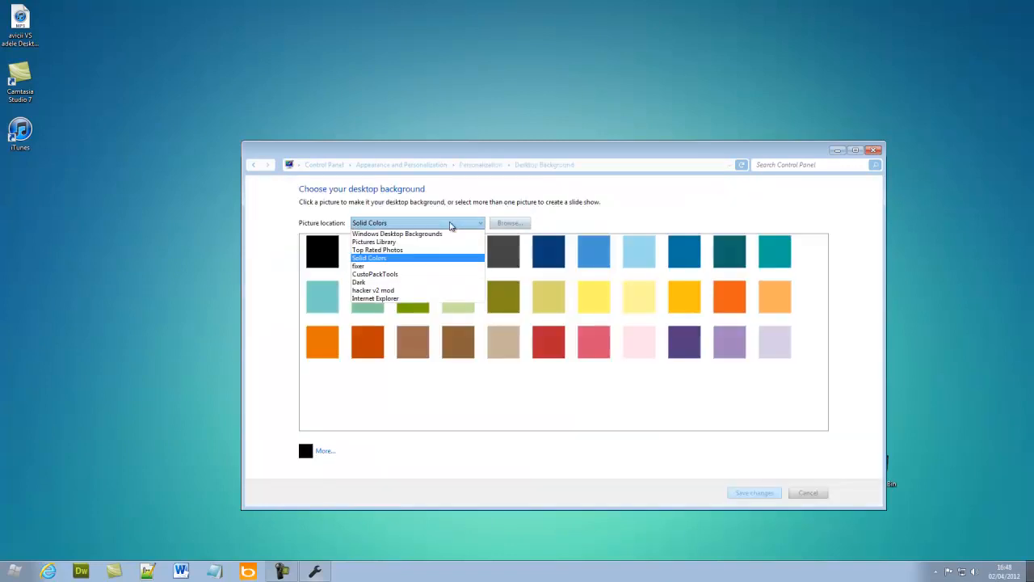
left_click(429, 234)
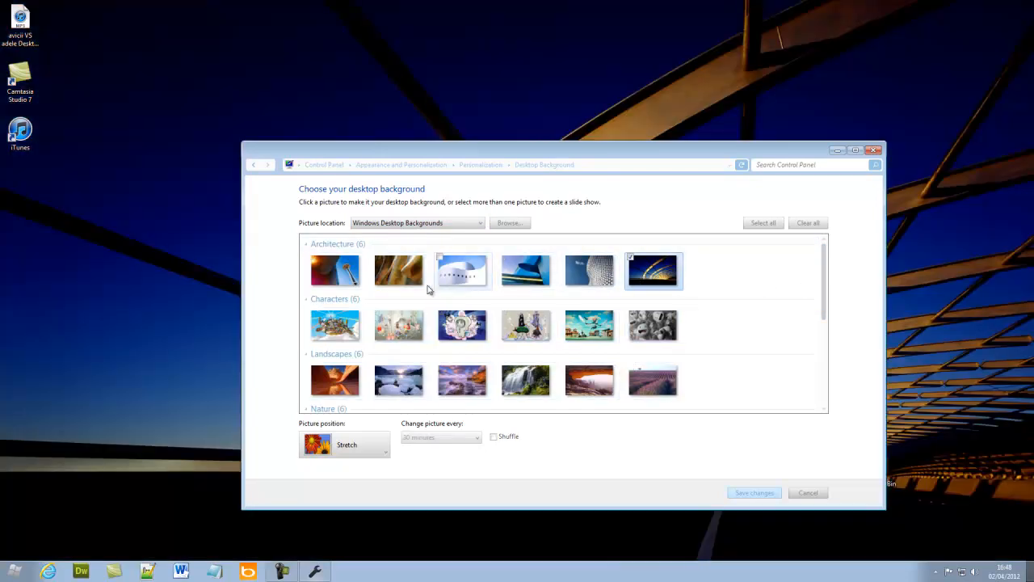
Step: Select all six Architecture pictures for the desktop background slide show
left_click(341, 280)
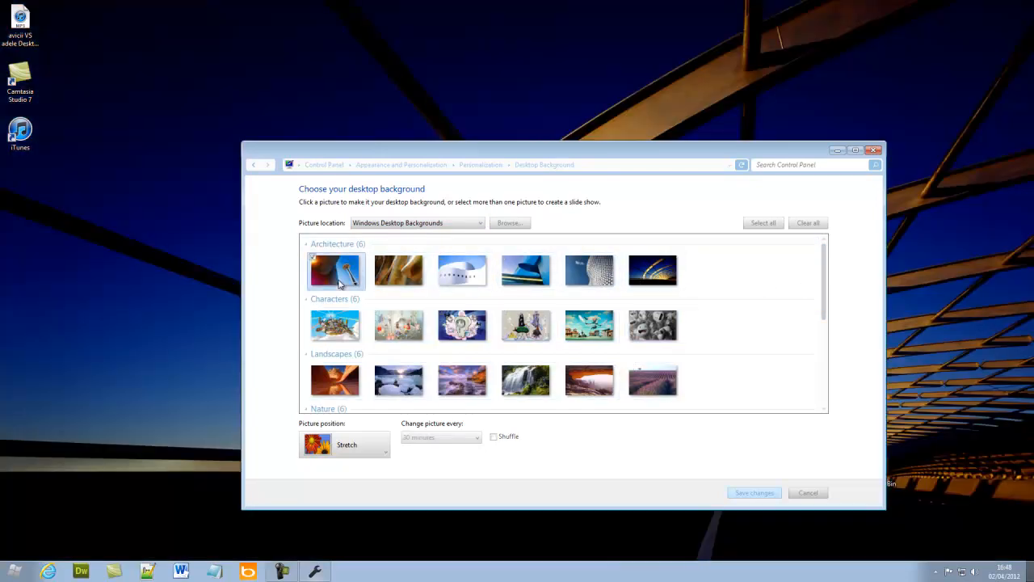
left_click(376, 258)
left_click(441, 258)
left_click(525, 275, "ctrl")
left_click(580, 276, "ctrl")
left_click(630, 275, "ctrl")
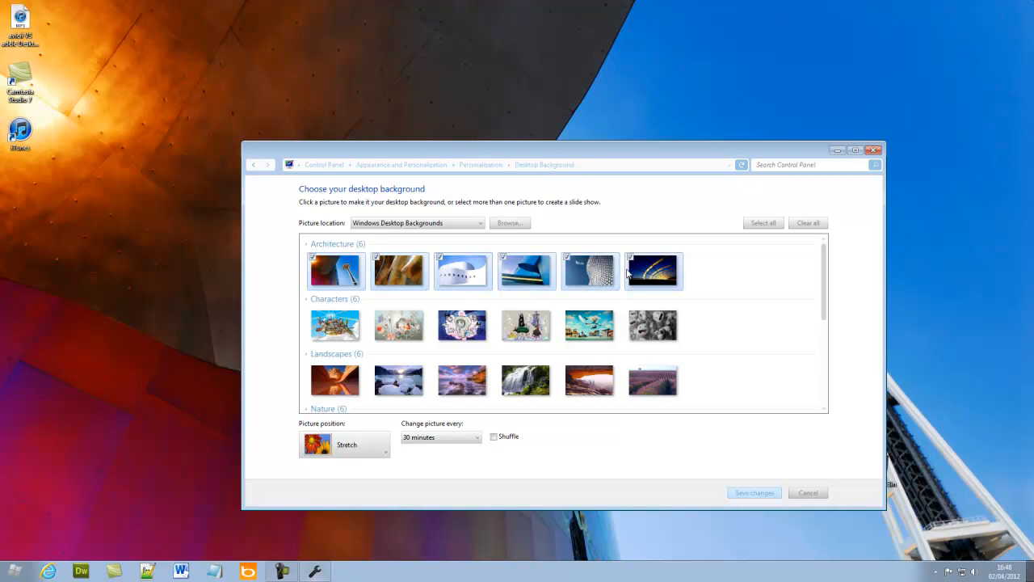
Step: Set the slide show to change pictures every 10 seconds with Shuffle enabled, and save the changes
left_click(466, 441)
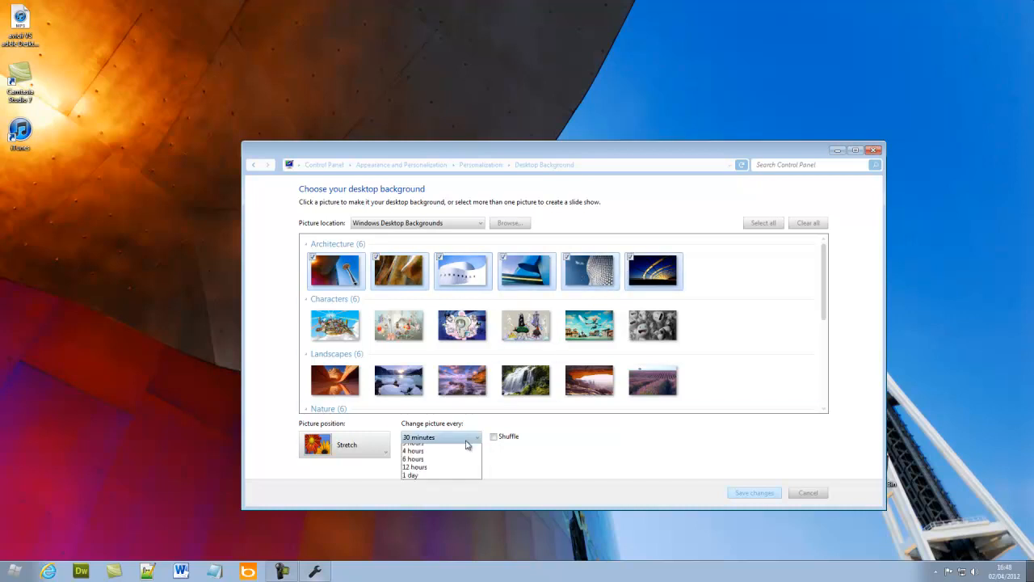
left_click(449, 451)
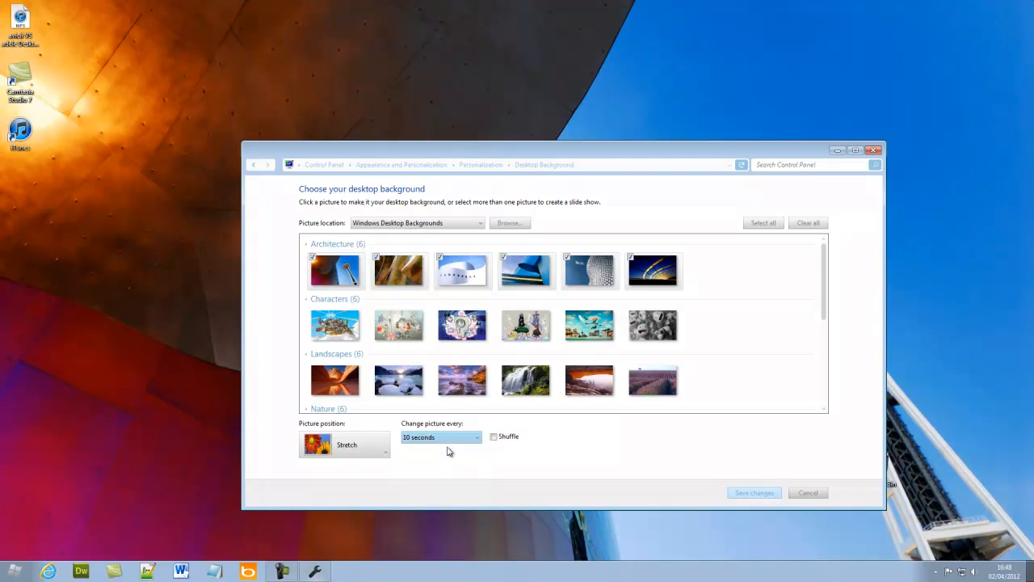
left_click(504, 441)
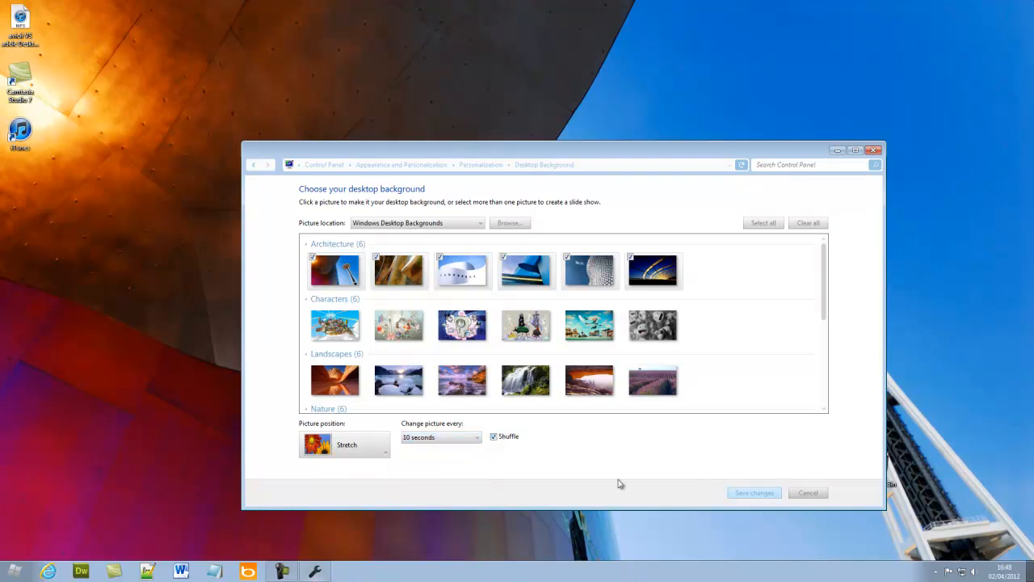
left_click(760, 493)
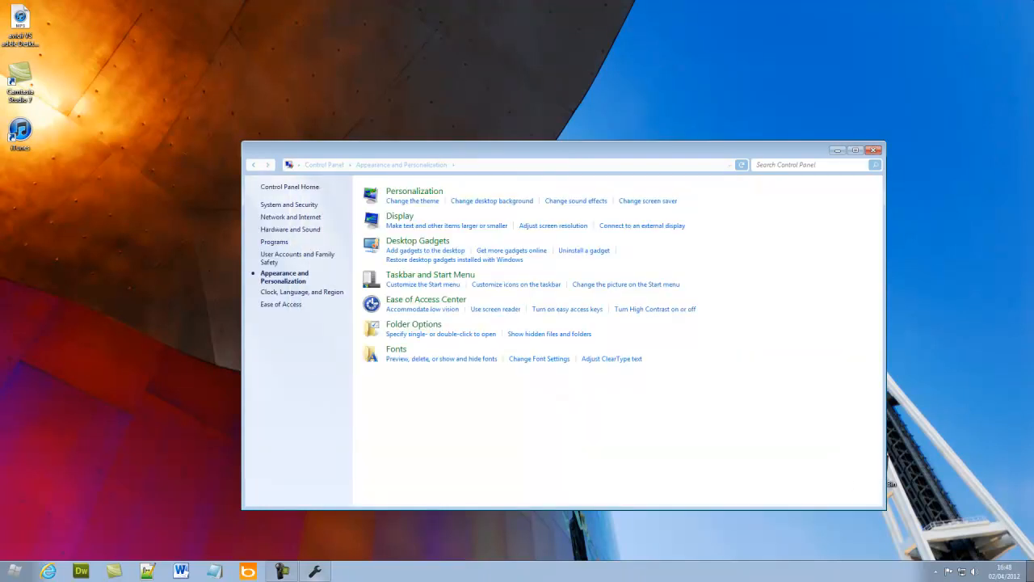
Step: Check the time and date on the system calendar and clock, and close it
left_click(1002, 576)
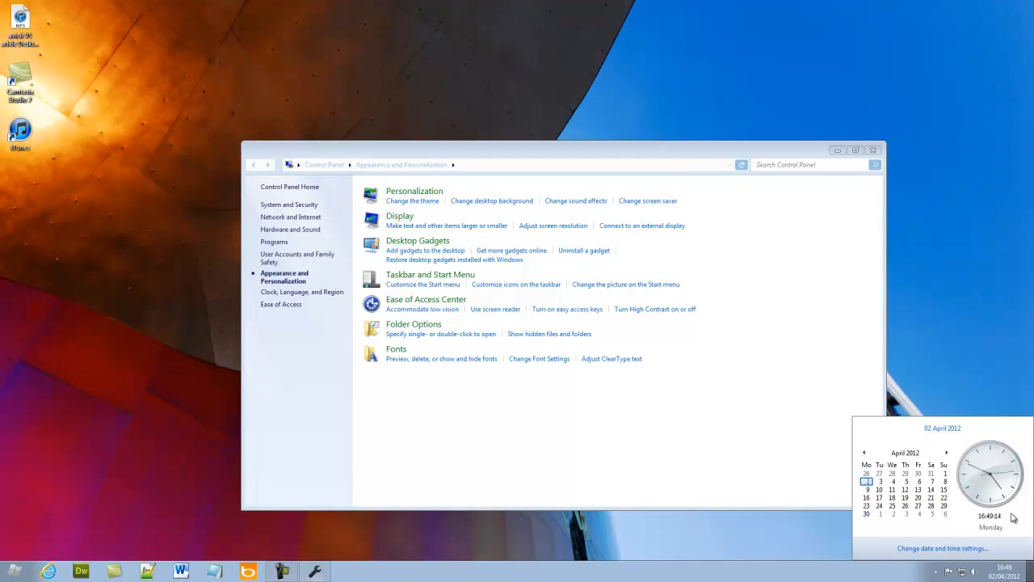
left_click(971, 272)
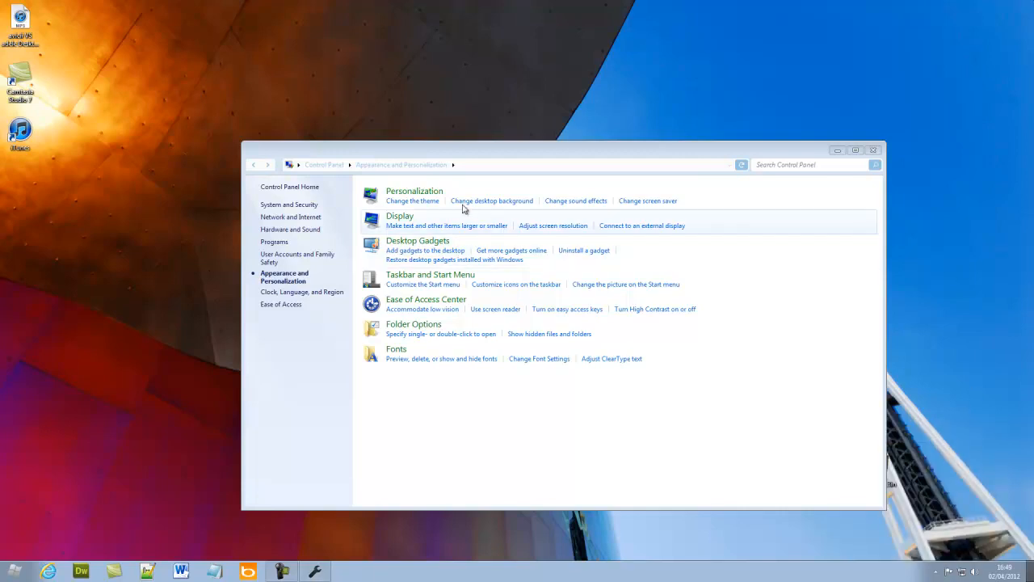
Step: Open the desktop background settings and view the Pictures Library and Windows Desktop Backgrounds picture locations
left_click(512, 207)
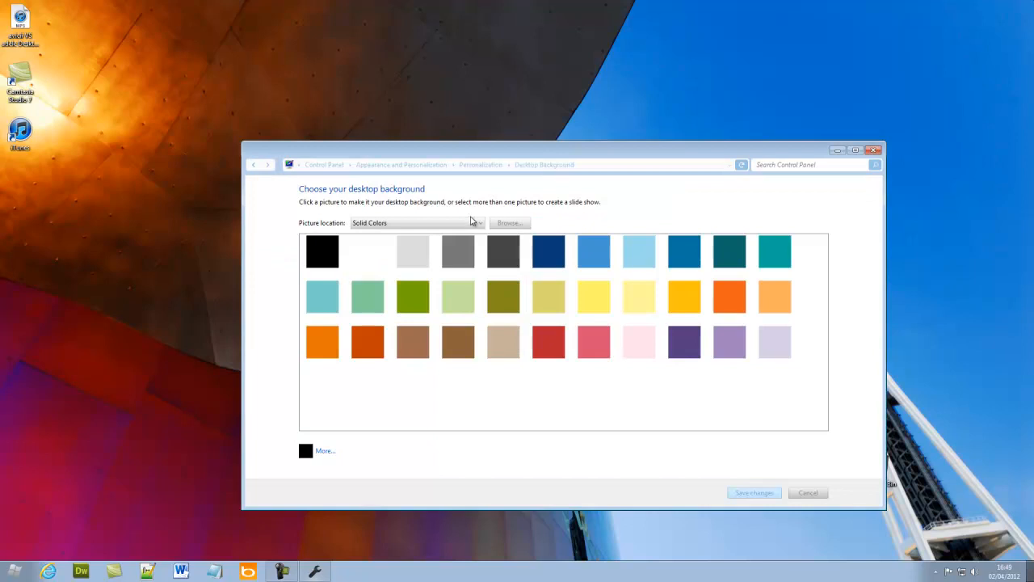
left_click(475, 222)
left_click(415, 242)
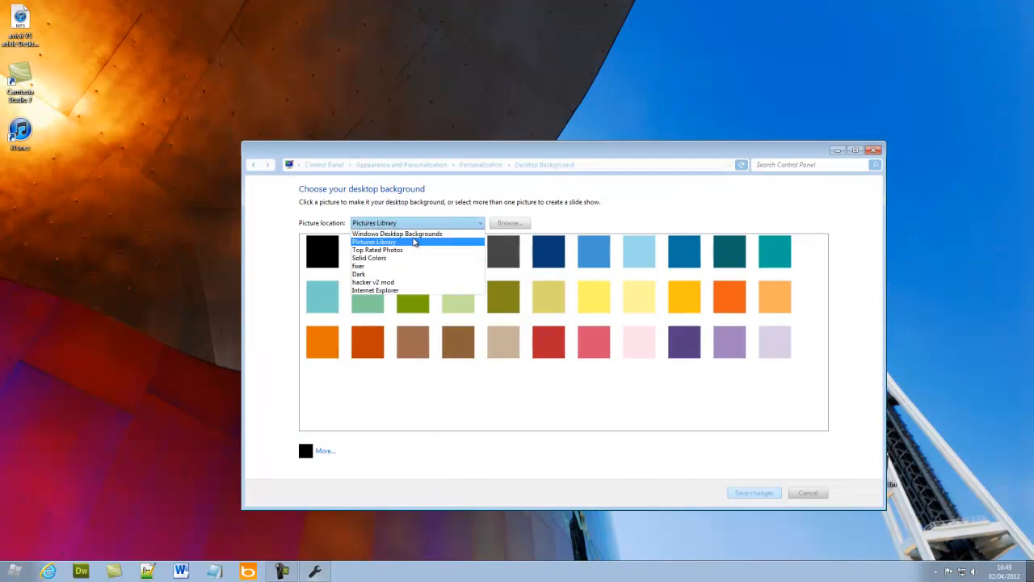
left_click(443, 241)
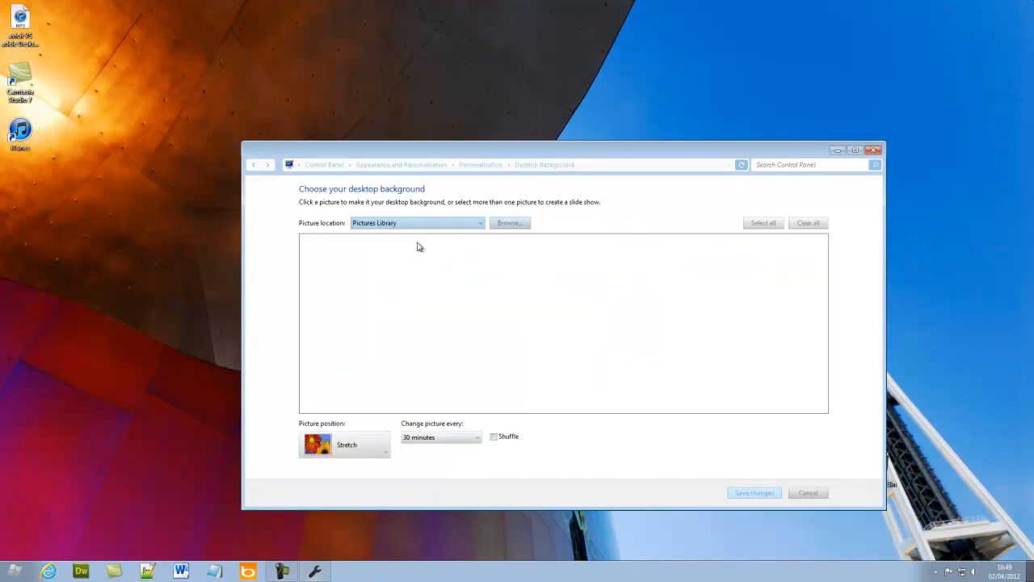
left_click(429, 223)
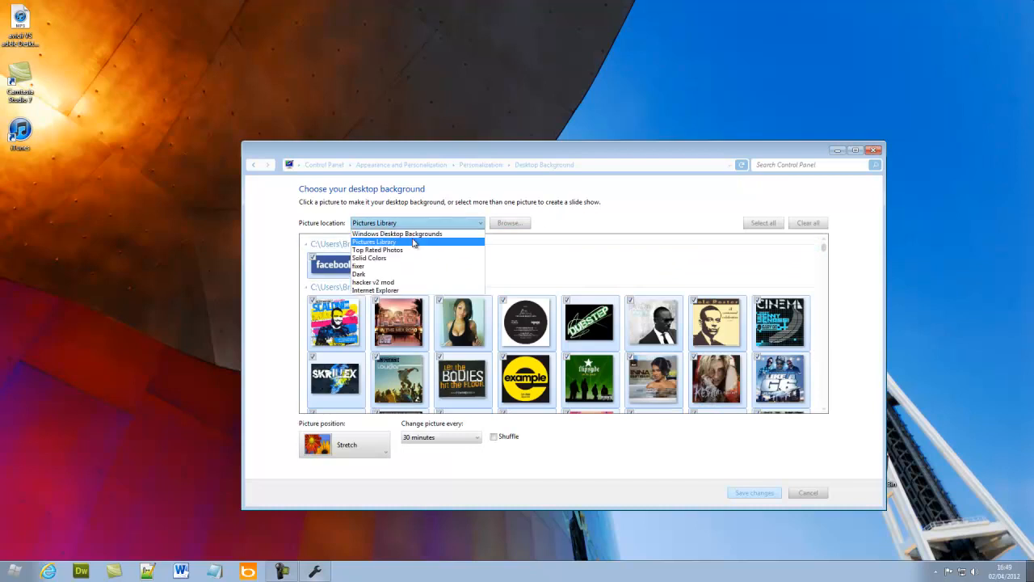
left_click(416, 237)
Step: Try the fixer, Dark and Internet Explorer picture locations as sources for the desktop background
left_click(415, 224)
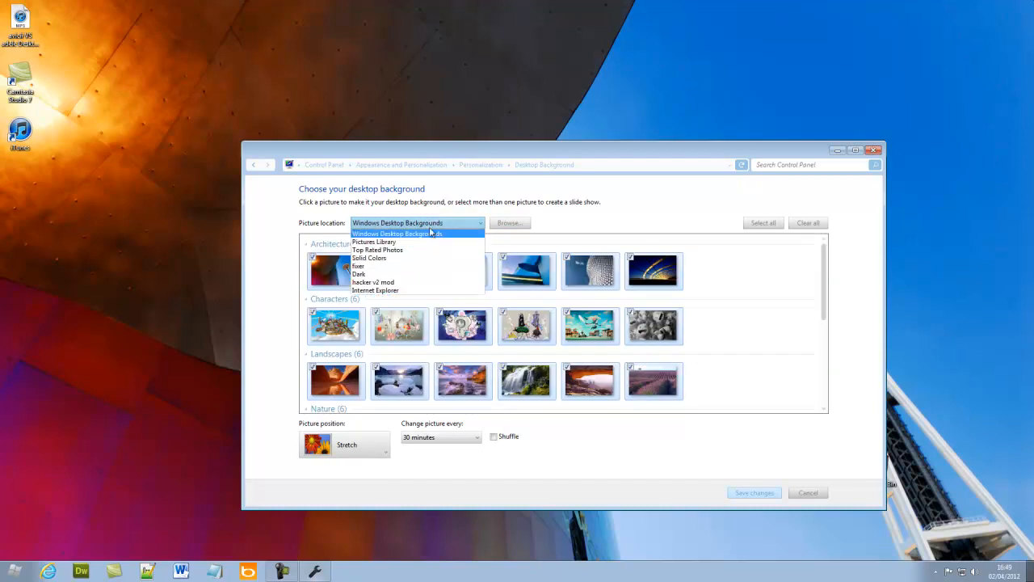
left_click(401, 263)
left_click(428, 224)
left_click(387, 273)
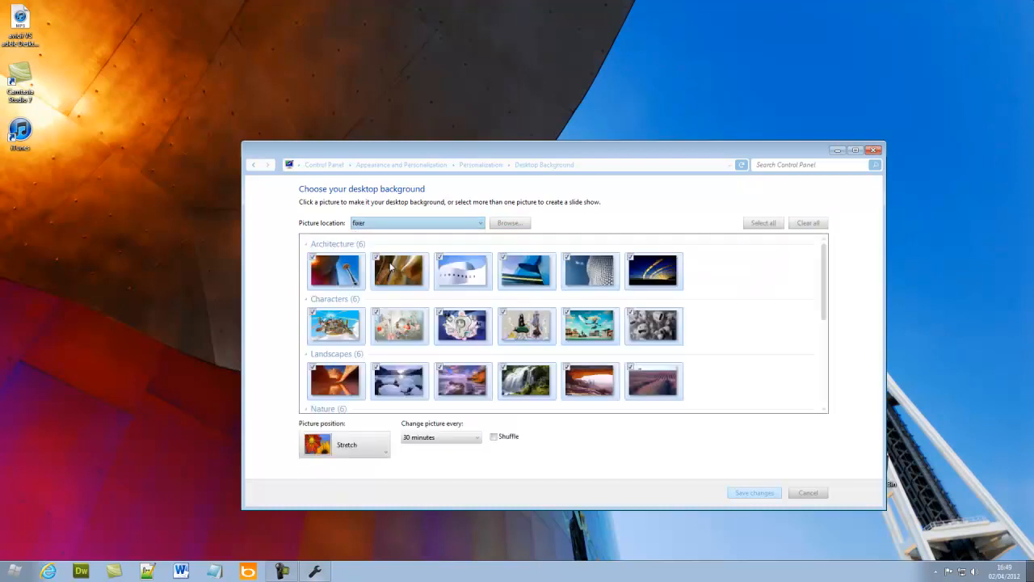
left_click(638, 294)
left_click(428, 223)
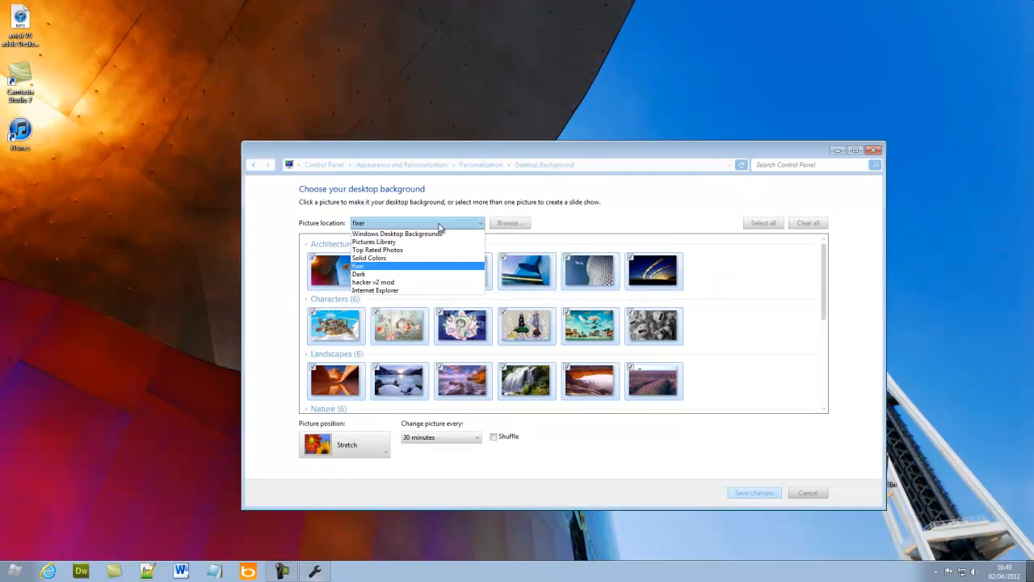
left_click(413, 275)
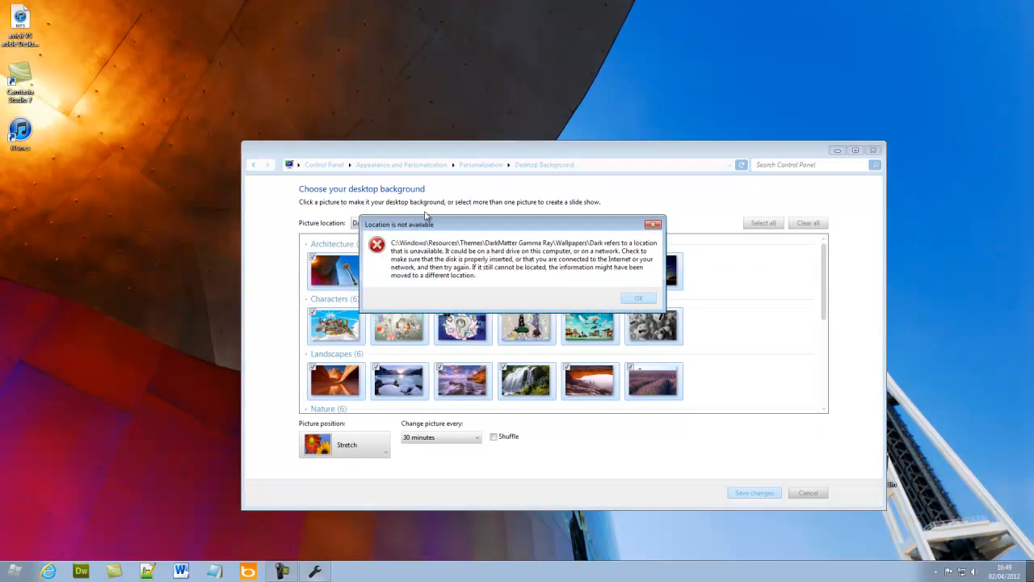
left_click(639, 296)
left_click(412, 223)
left_click(392, 290)
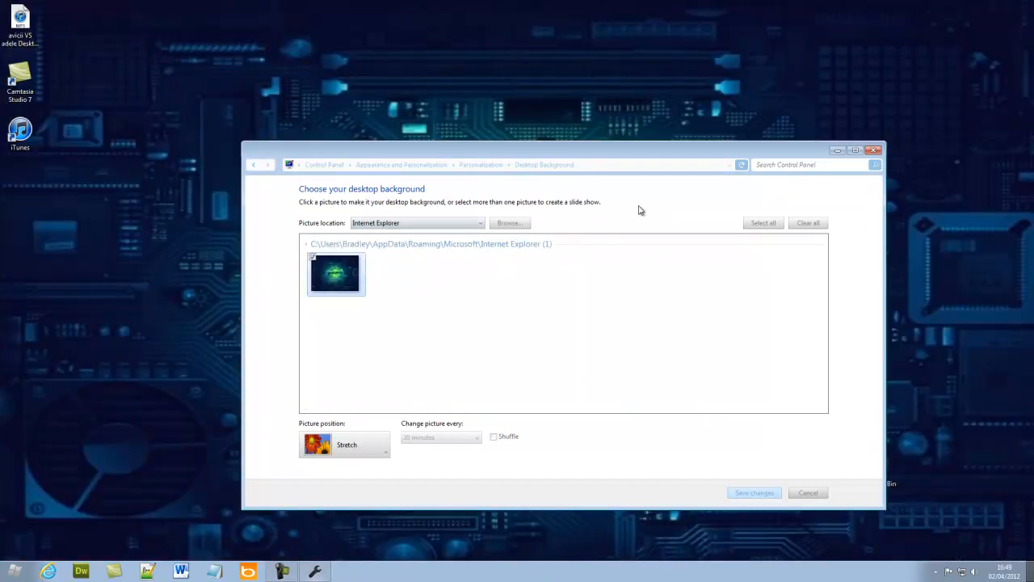
Step: Set the first Architecture picture from Windows Desktop Backgrounds as the desktop background, save the changes and close Control Panel
left_click(416, 223)
left_click(382, 233)
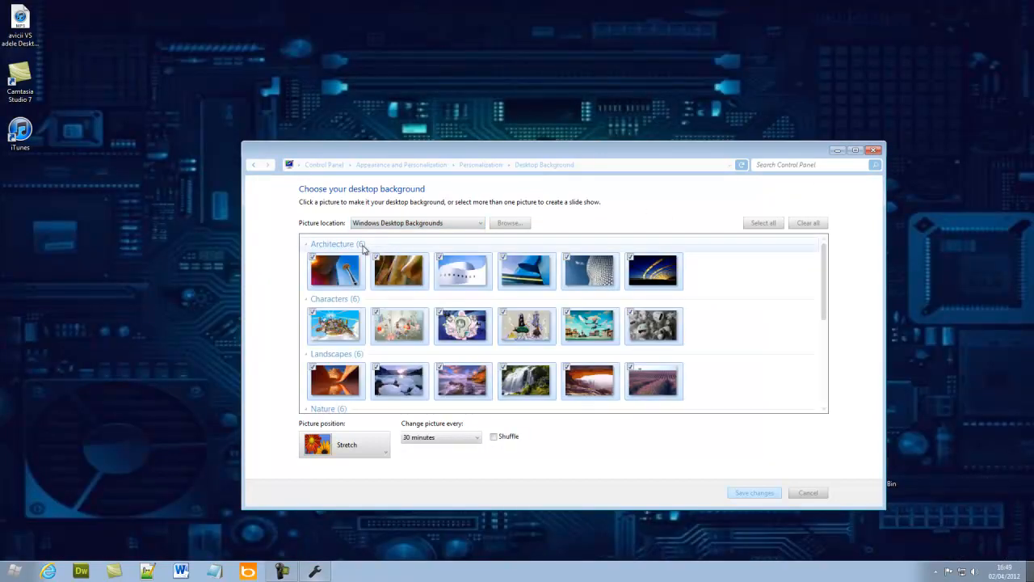
left_click(354, 268)
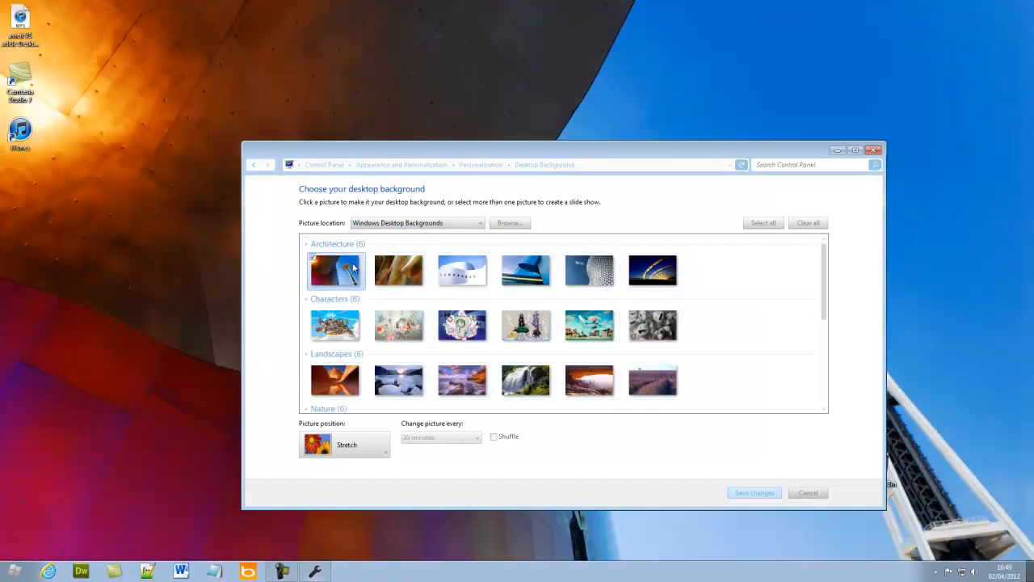
left_click(741, 490)
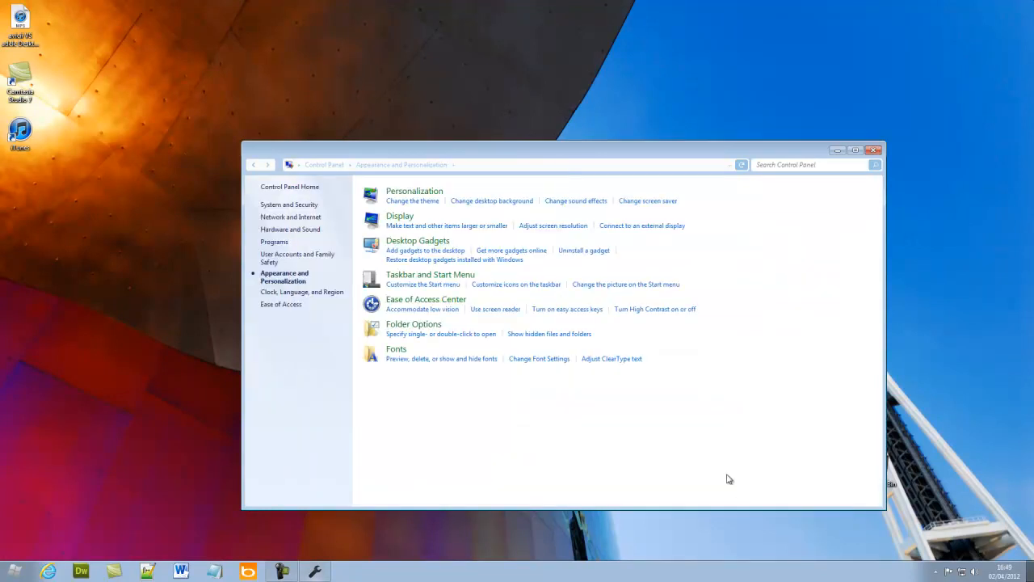
left_click(873, 150)
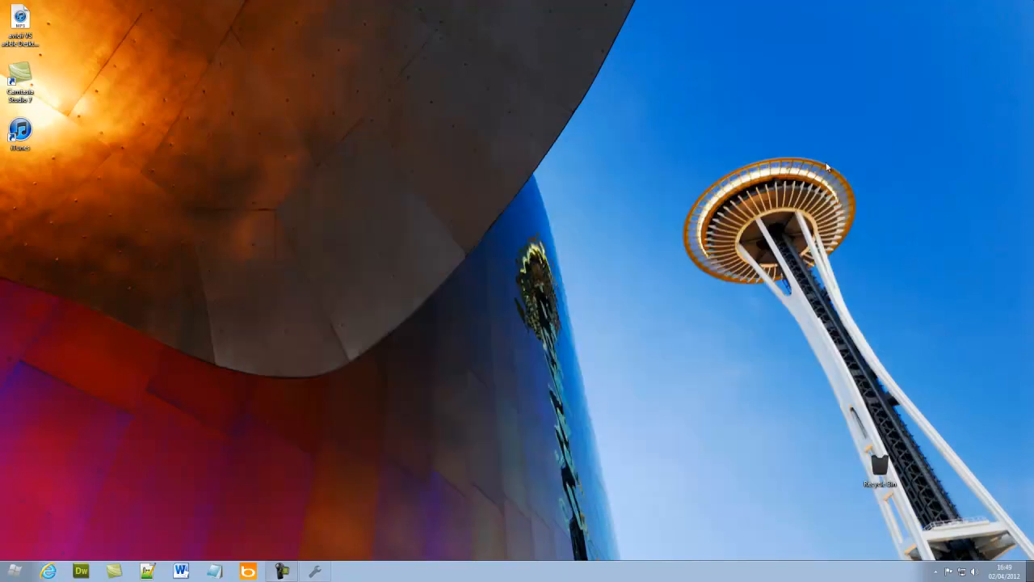
Step: Add the Clock gadget from the desktop gadgets gallery and set its time zone to Current computer time
right_click(752, 183)
left_click(784, 378)
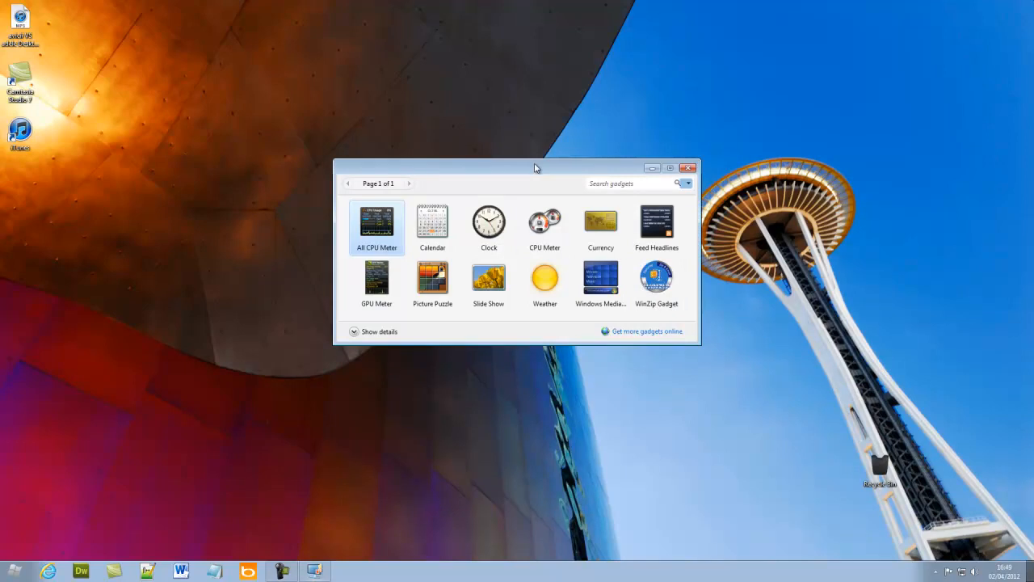
left_click_drag(534, 167, 468, 179)
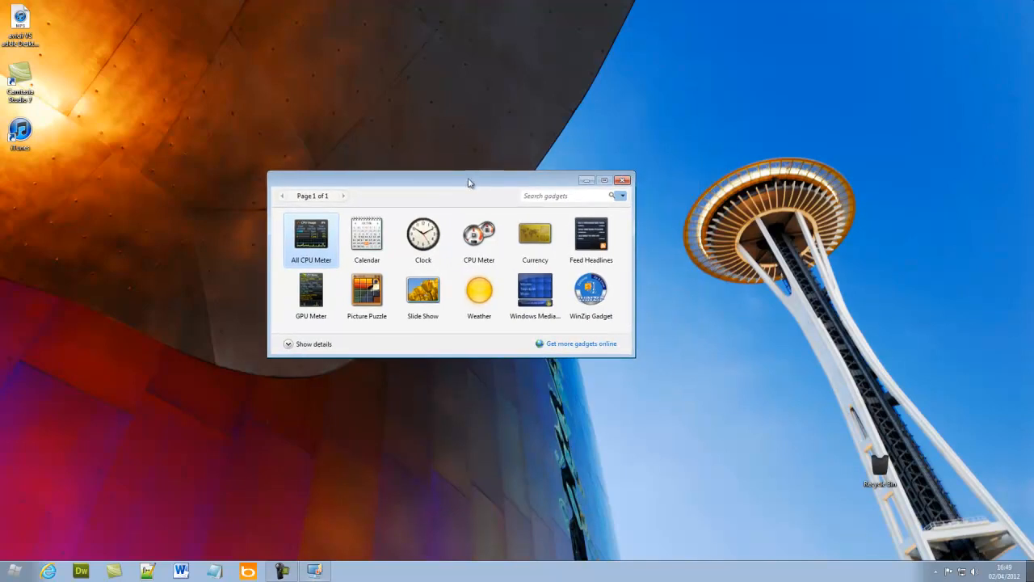
double_click(414, 250)
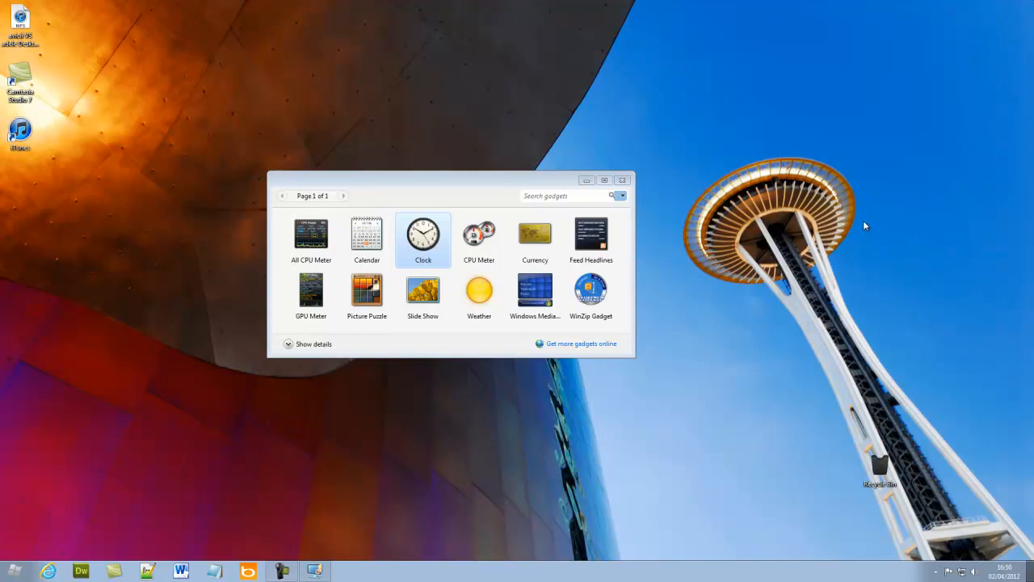
left_click(846, 282)
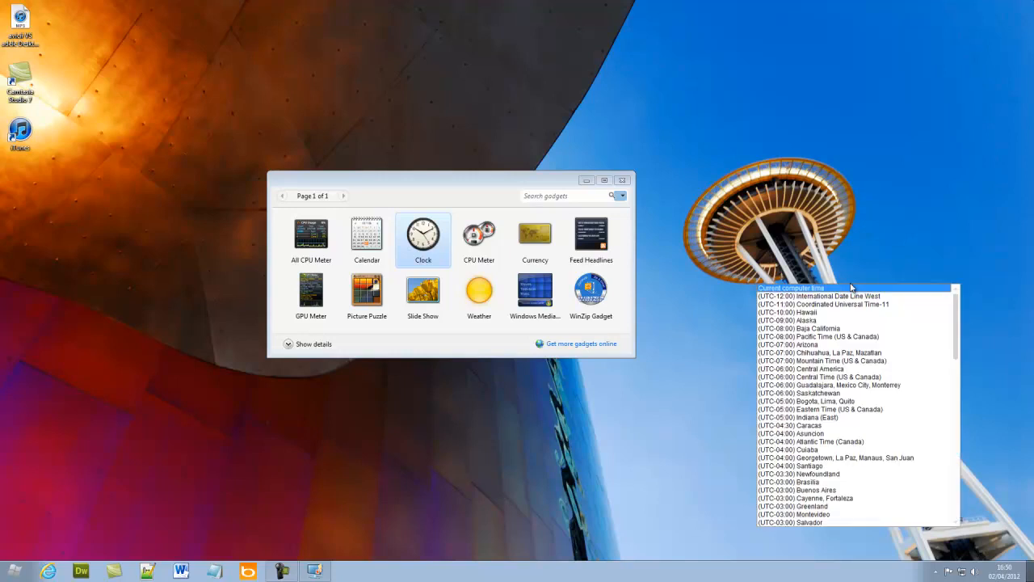
left_click(895, 286)
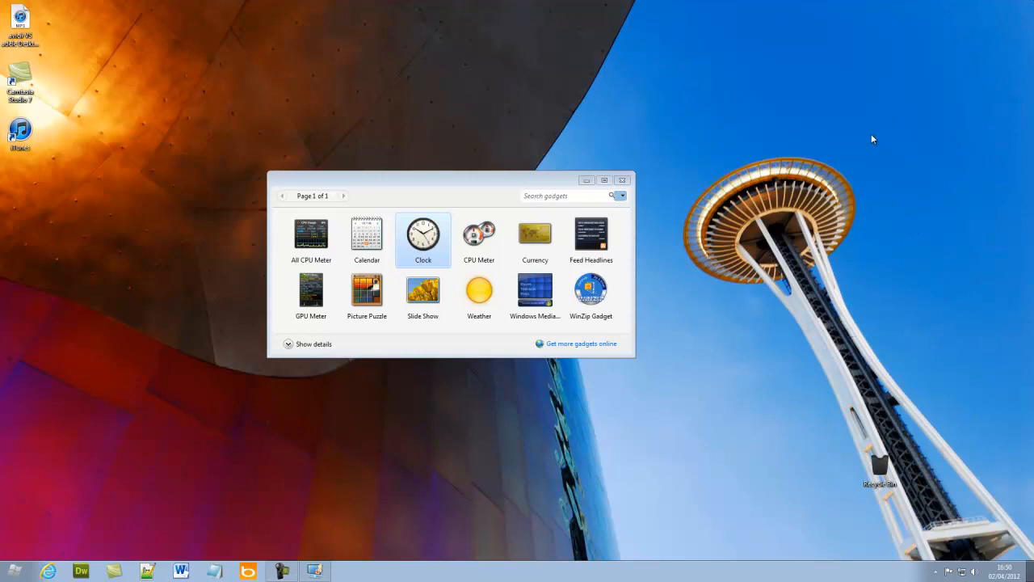
Step: Look over the CPU Meter and Calendar gadgets and the online Desktop gadgets page, and close the page and the gallery
left_click(478, 243)
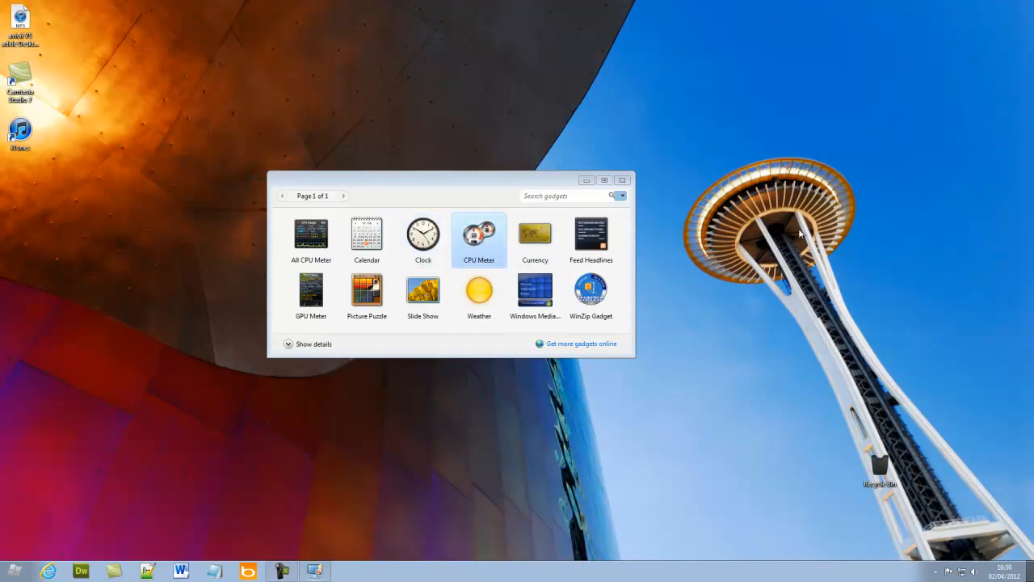
left_click(367, 249)
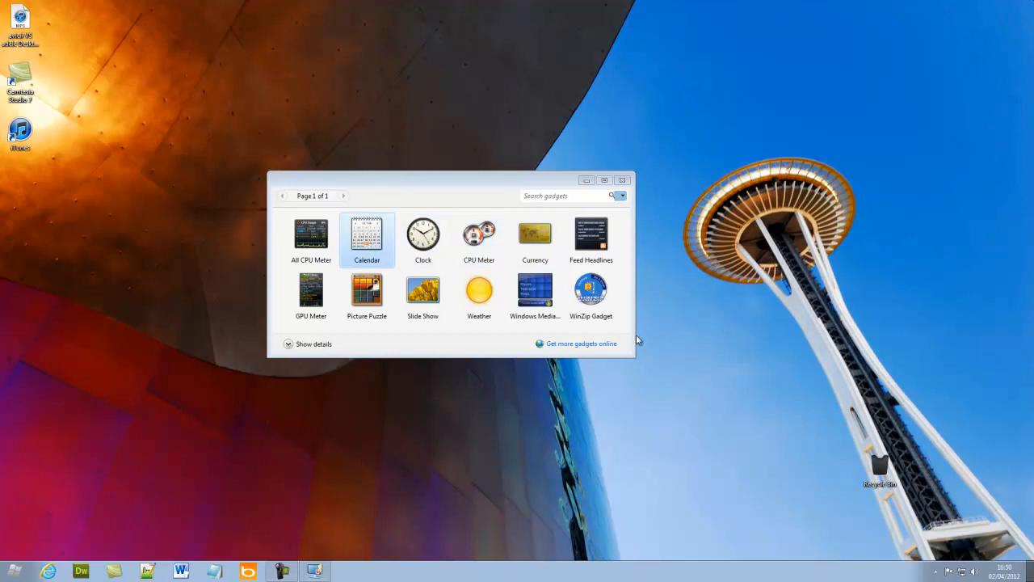
left_click(596, 345)
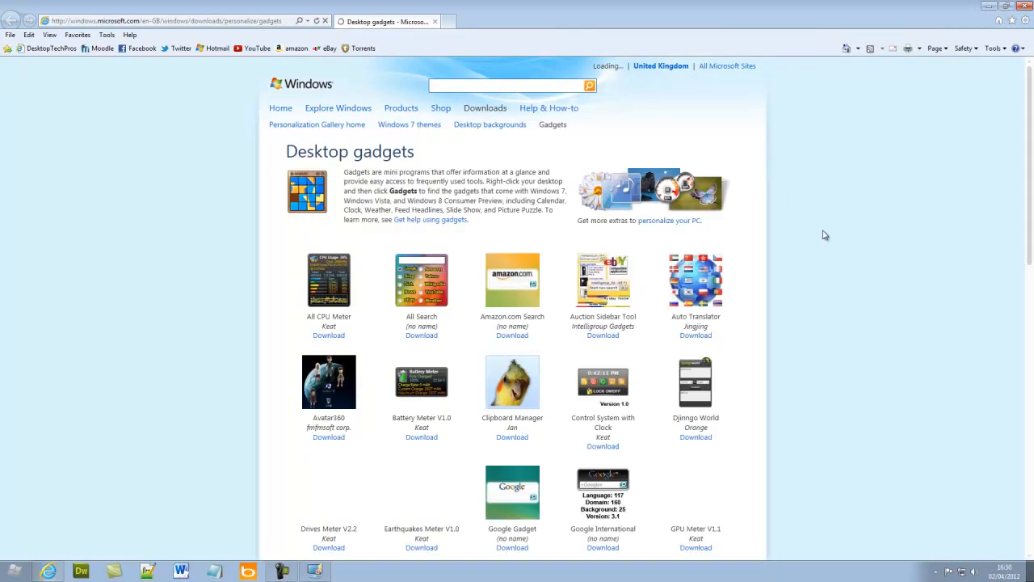
scroll(663, 378, "down", 4)
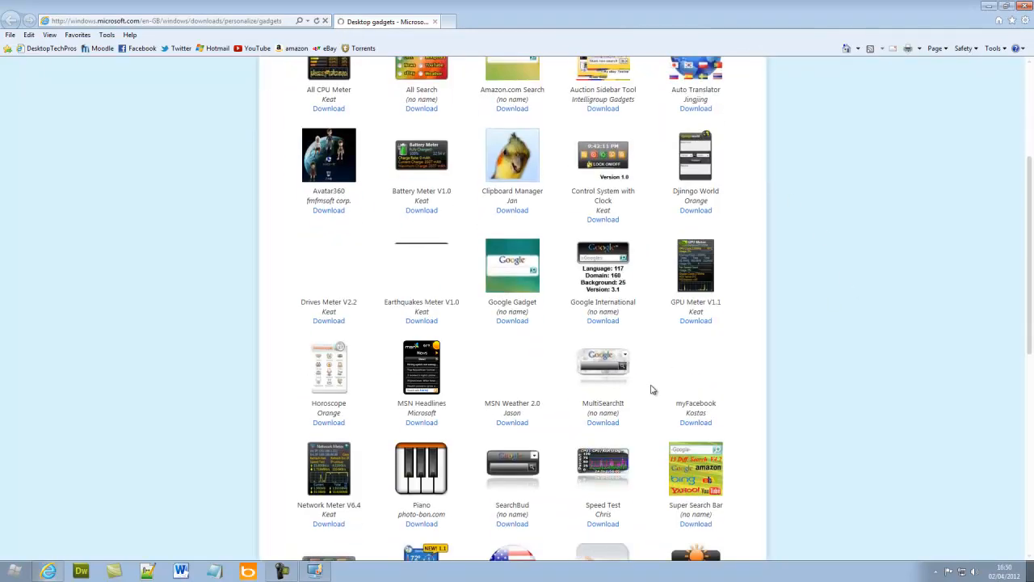
scroll(653, 380, "down", 3)
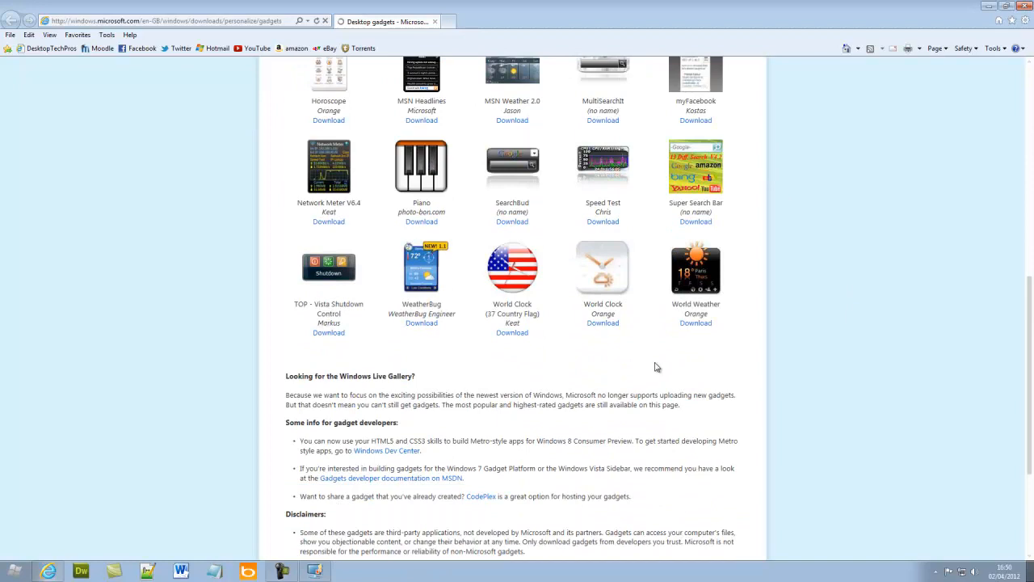
left_click(1026, 7)
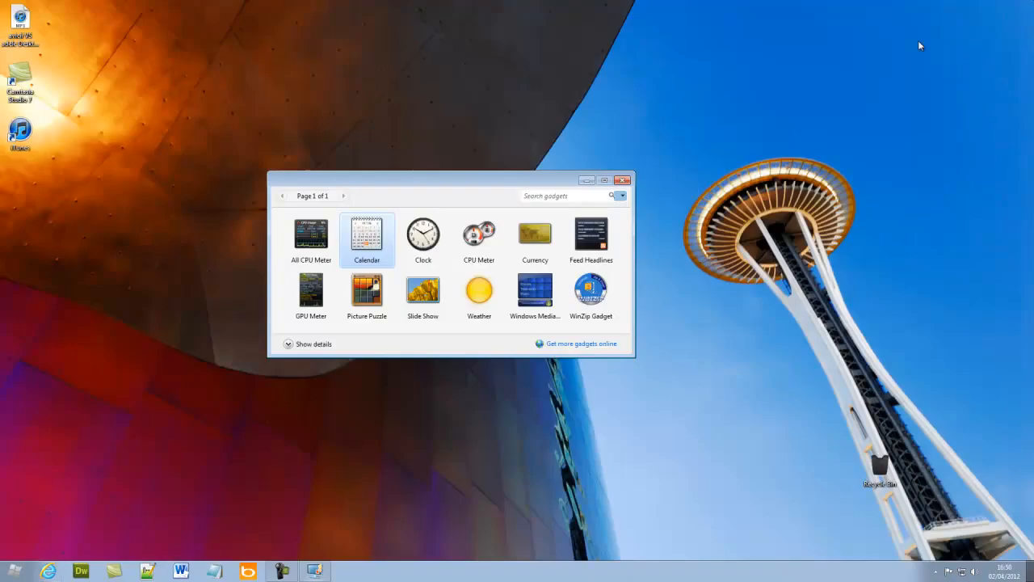
left_click(624, 180)
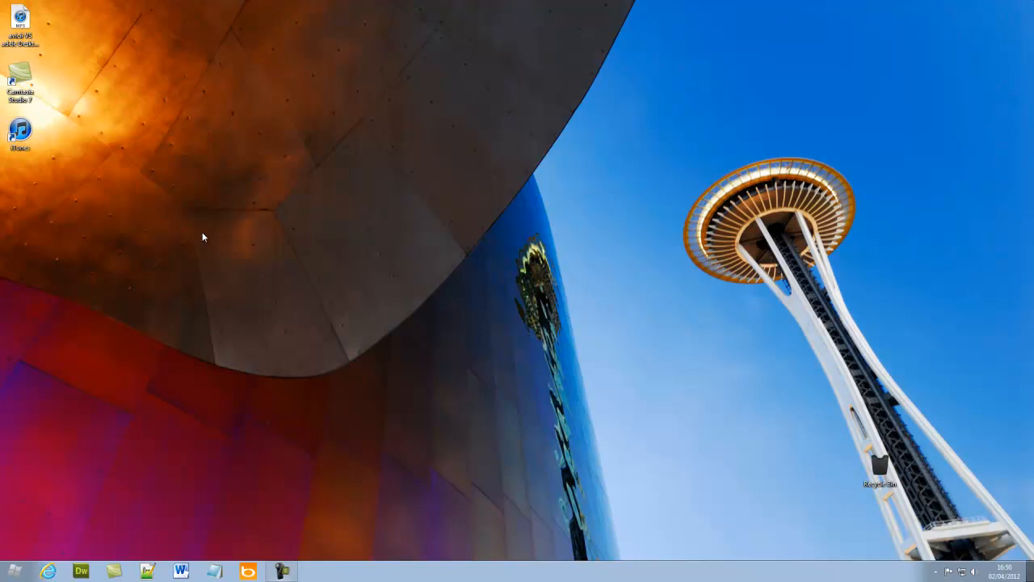
Step: View the frequent items and tasks listed for Internet Explorer and Windows Explorer in the Start menu
left_click(4, 577)
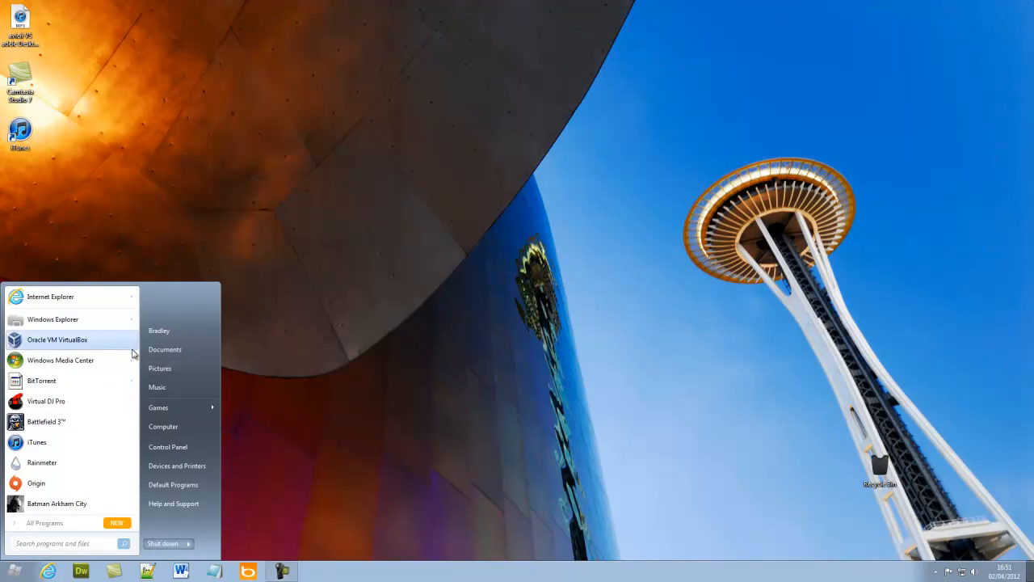
right_click(67, 302)
key("Escape")
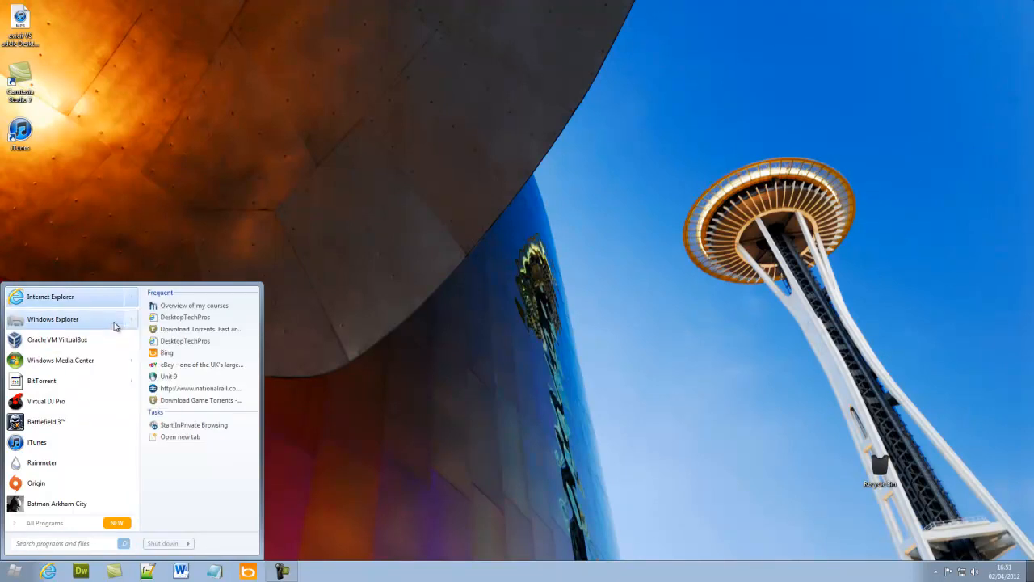
mouse_move(117, 324)
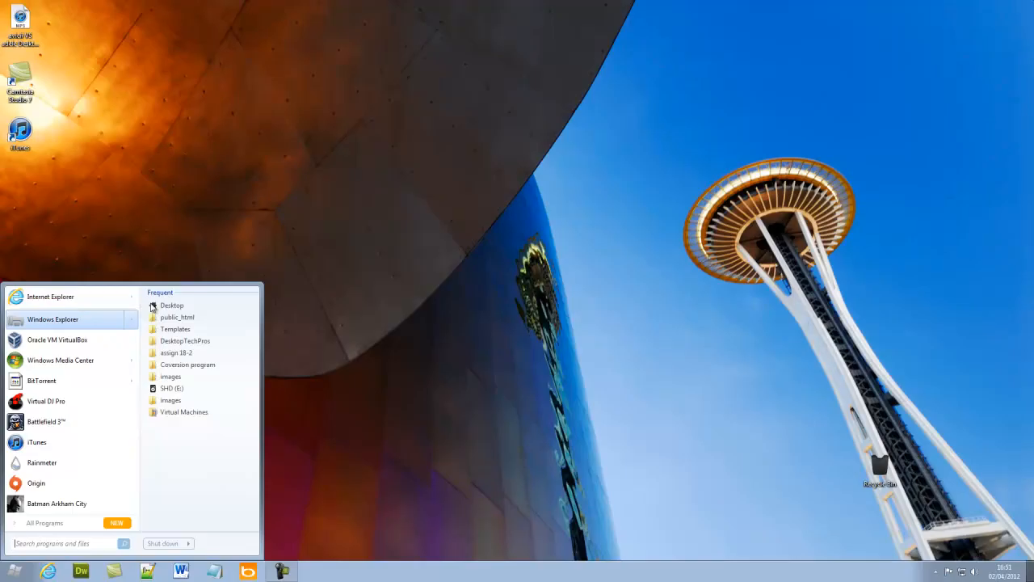